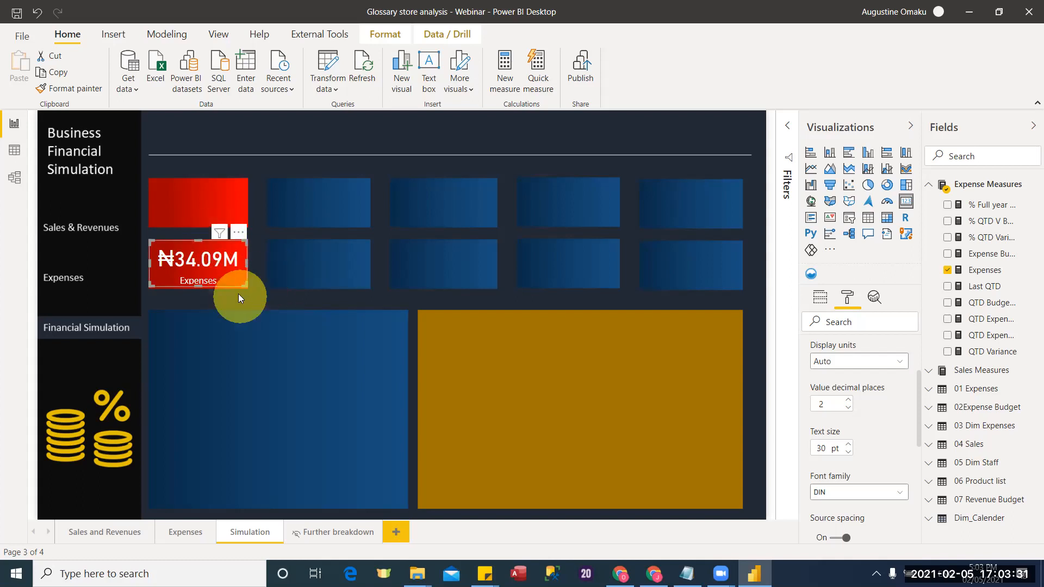
Duplicate the red Expenses card four times and place the copies on the four blue boxes in the Expenses row.
key(ctrl+c)
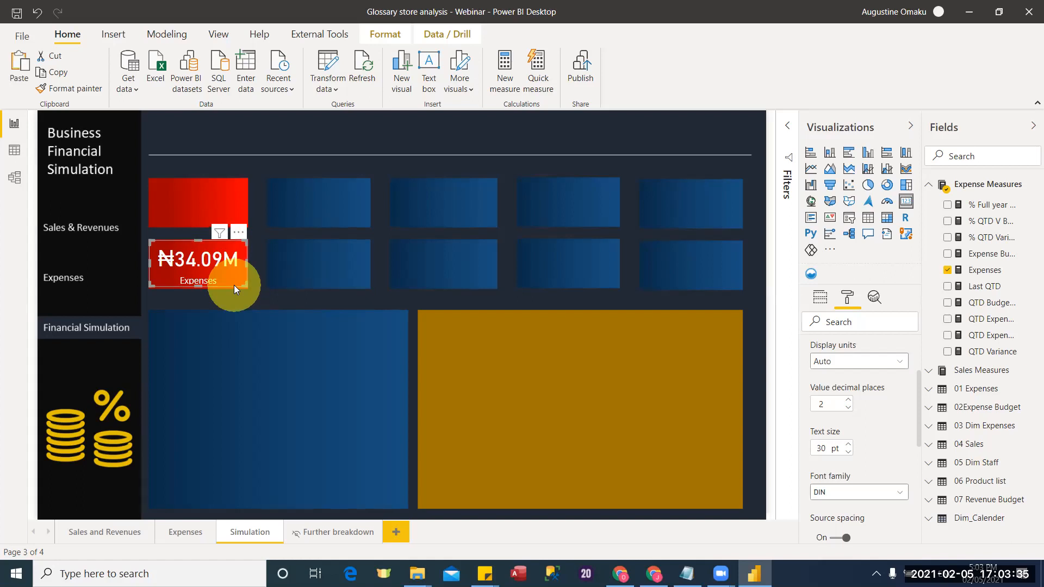
key(ctrl+v)
drag(234, 285, 354, 275)
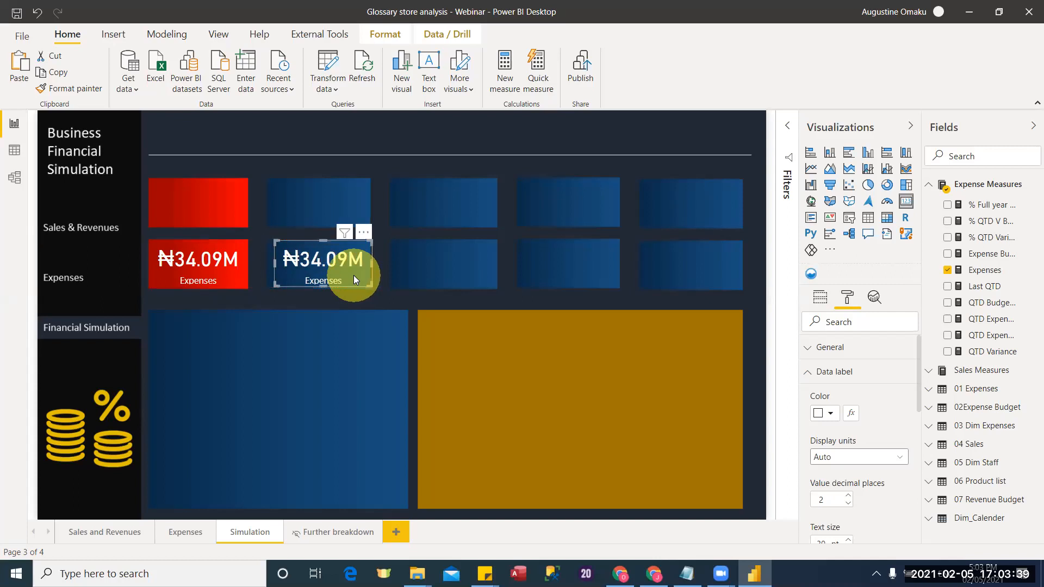
key(ctrl+v)
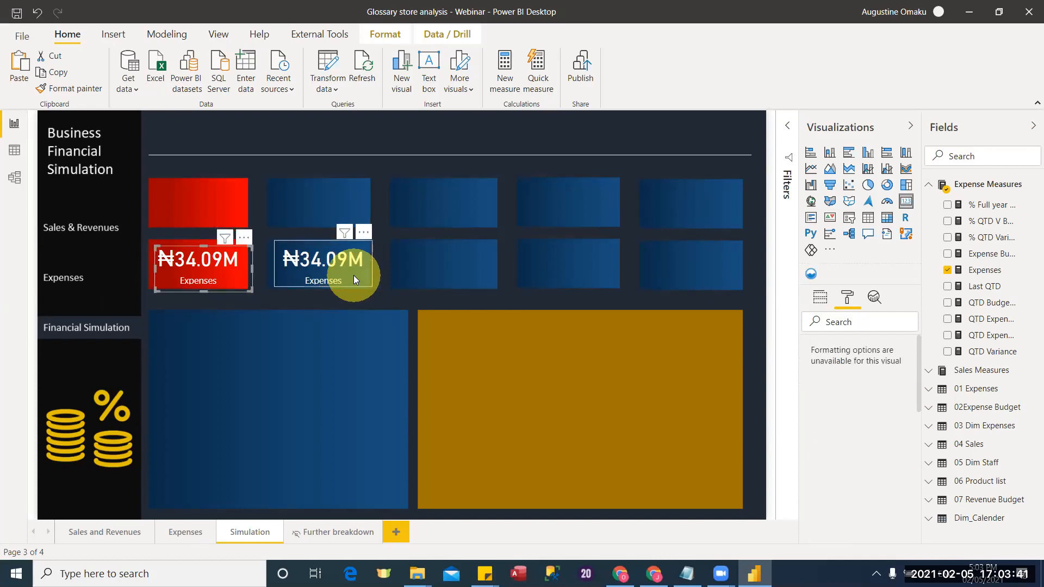
key(ctrl+v)
drag(228, 273, 457, 258)
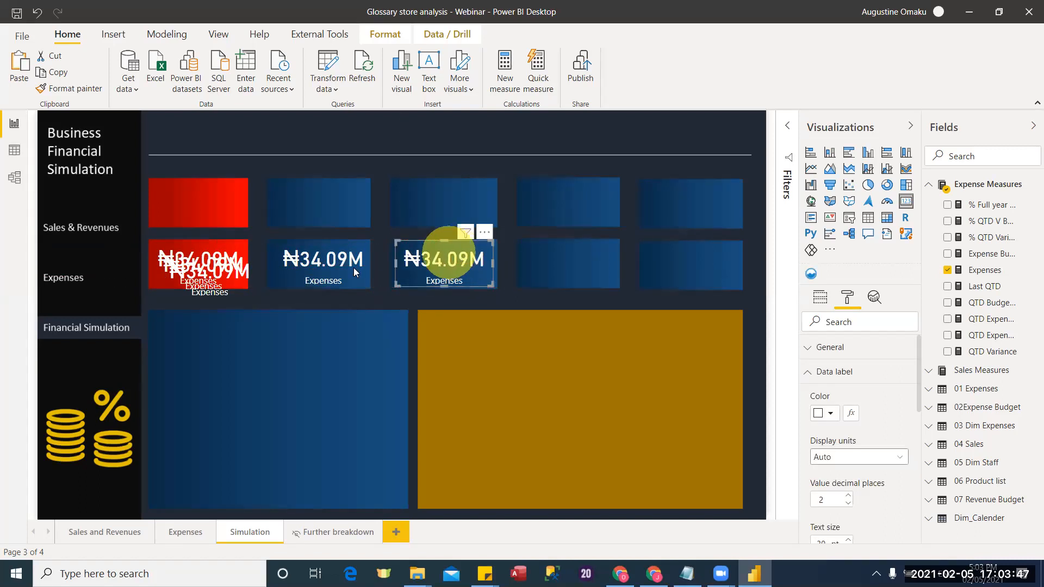
drag(247, 278, 566, 268)
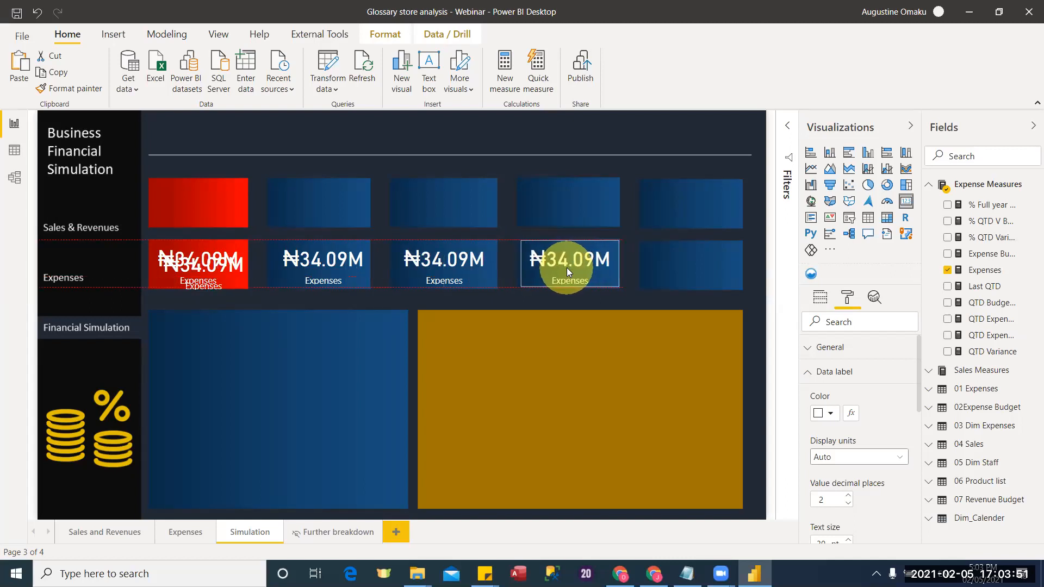
drag(188, 271, 678, 265)
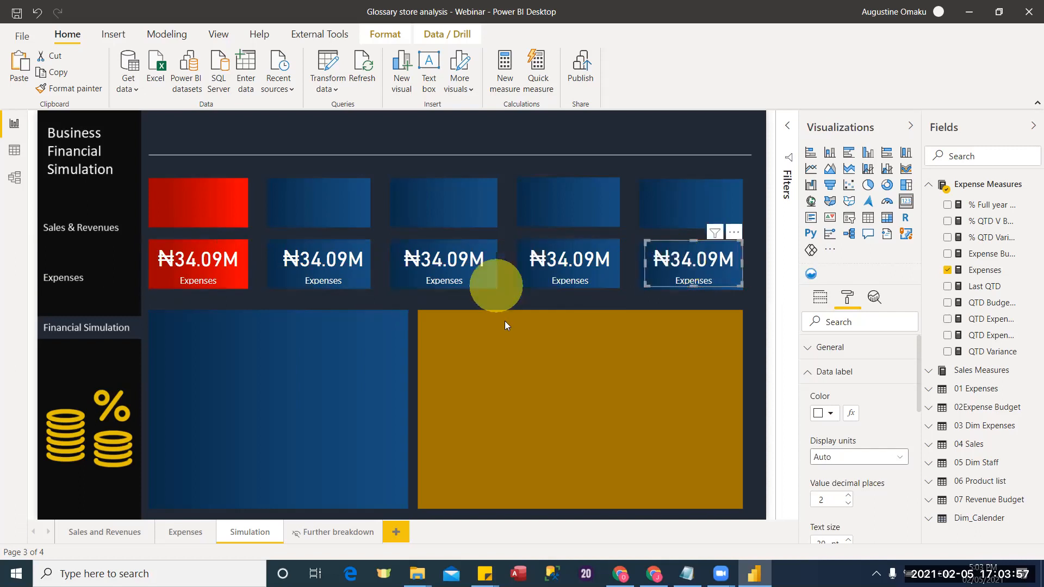
Replace the measure on the second card of the Expenses row with Items Sold from Sales Measures.
click(319, 282)
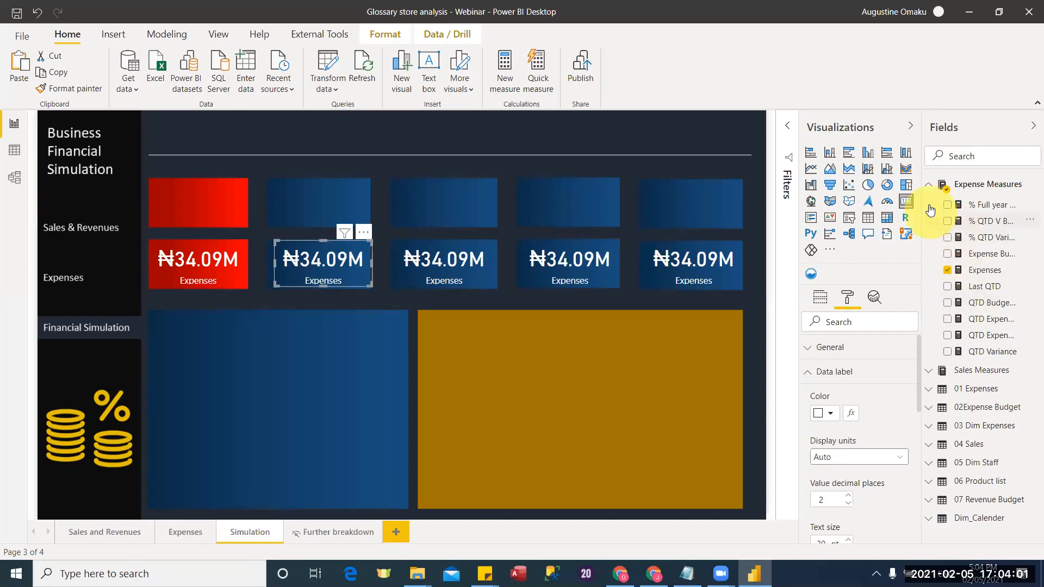
click(929, 185)
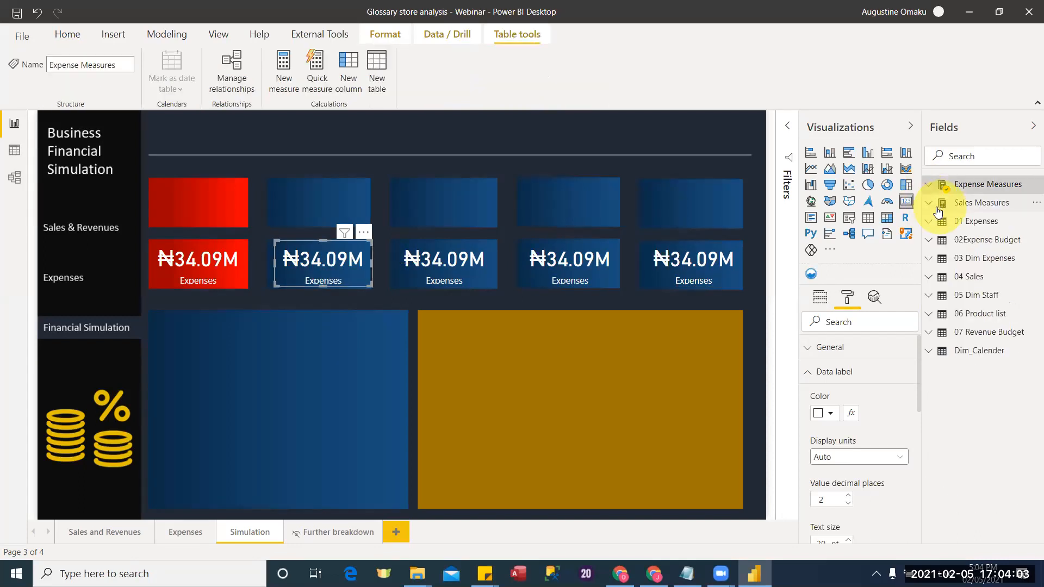
click(935, 204)
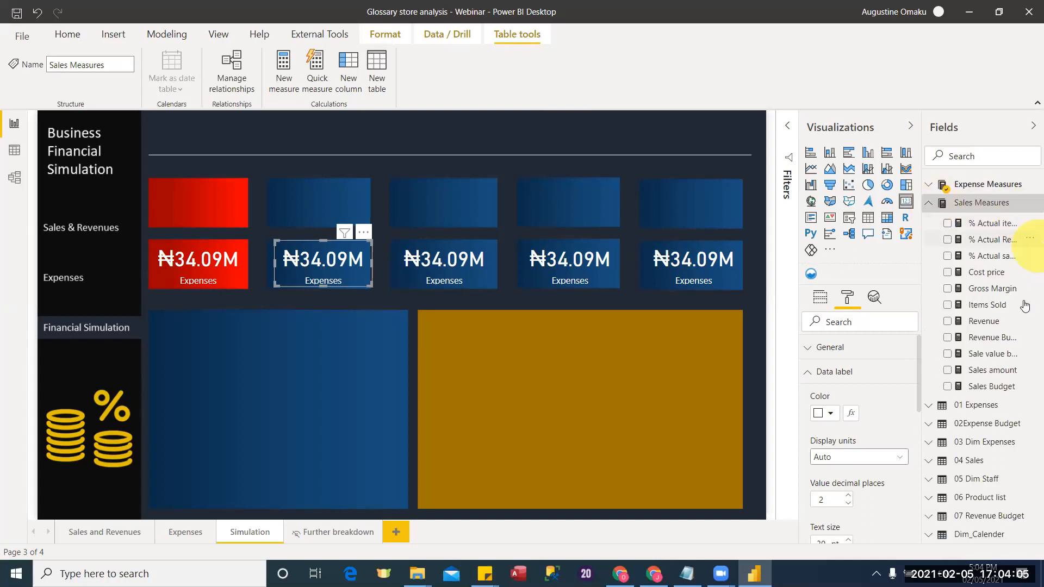
click(815, 298)
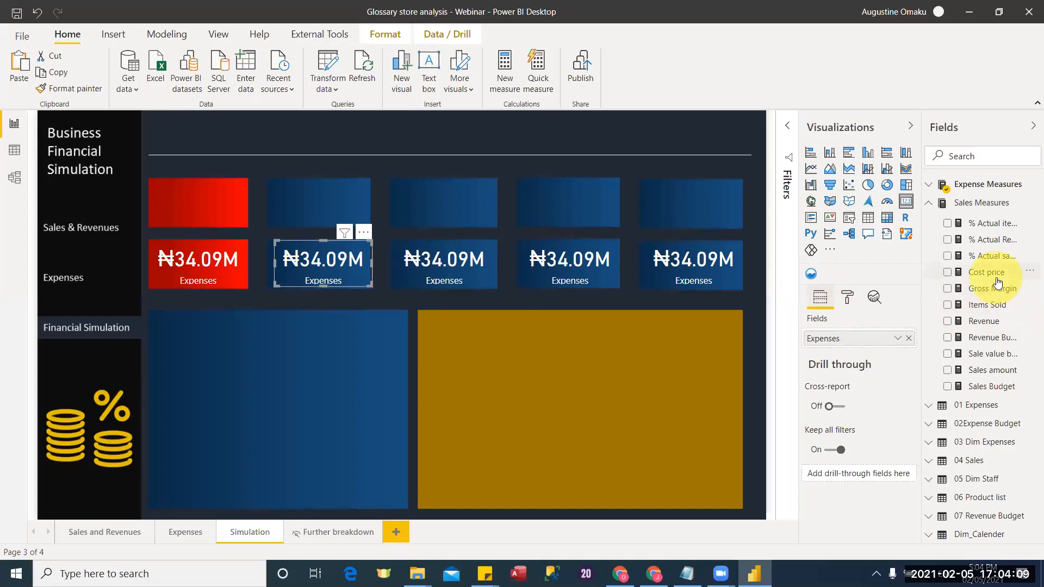
drag(987, 306, 856, 342)
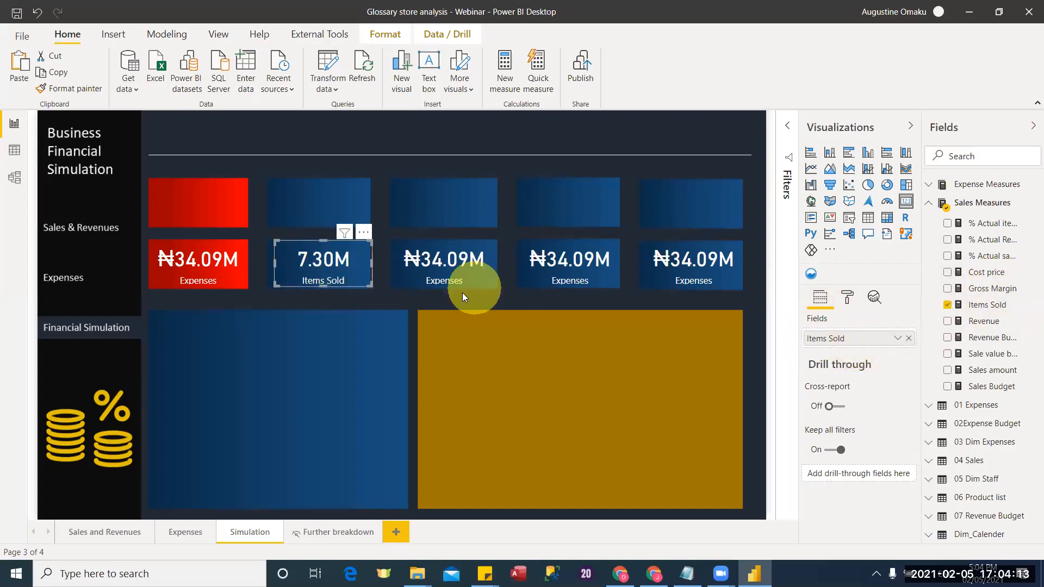
Set the display units of the Items Sold card's data label to None.
click(855, 292)
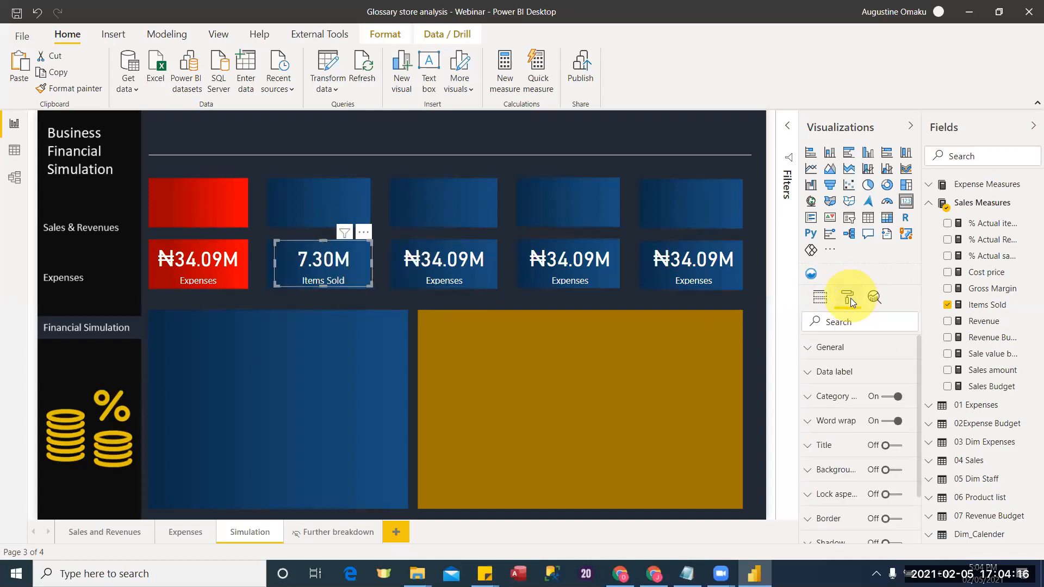
click(810, 374)
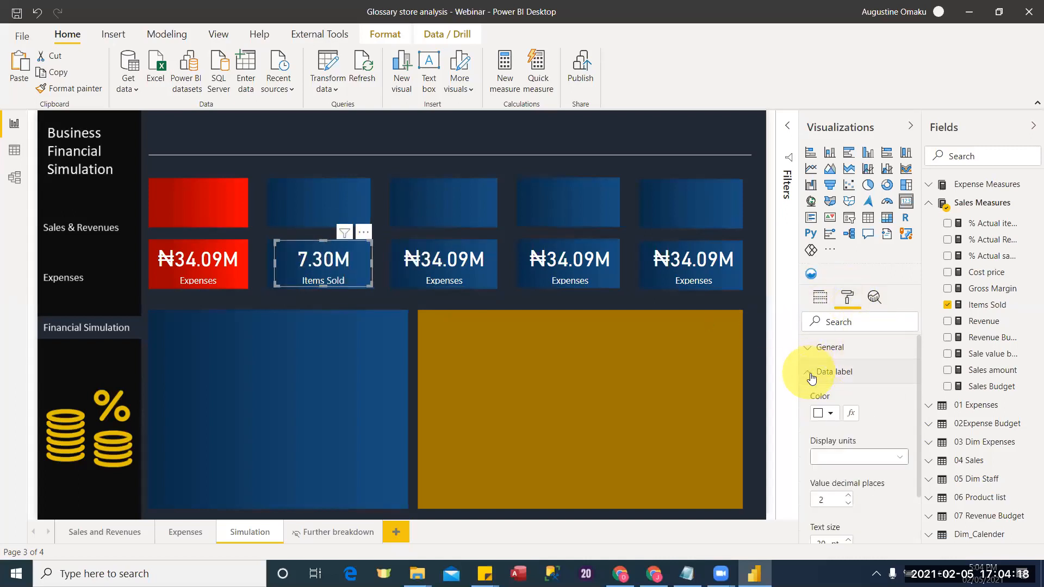
click(845, 456)
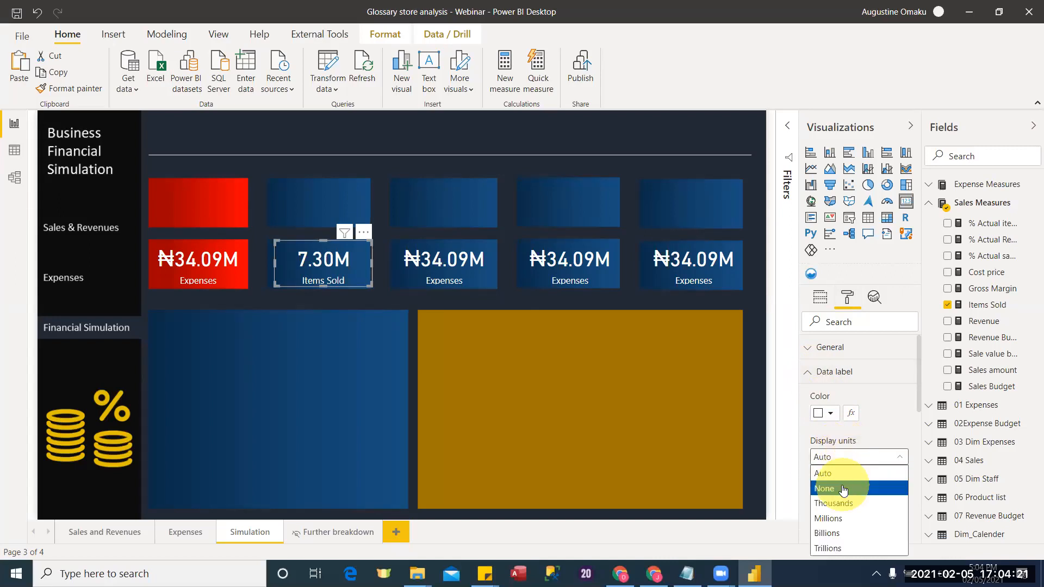
click(843, 489)
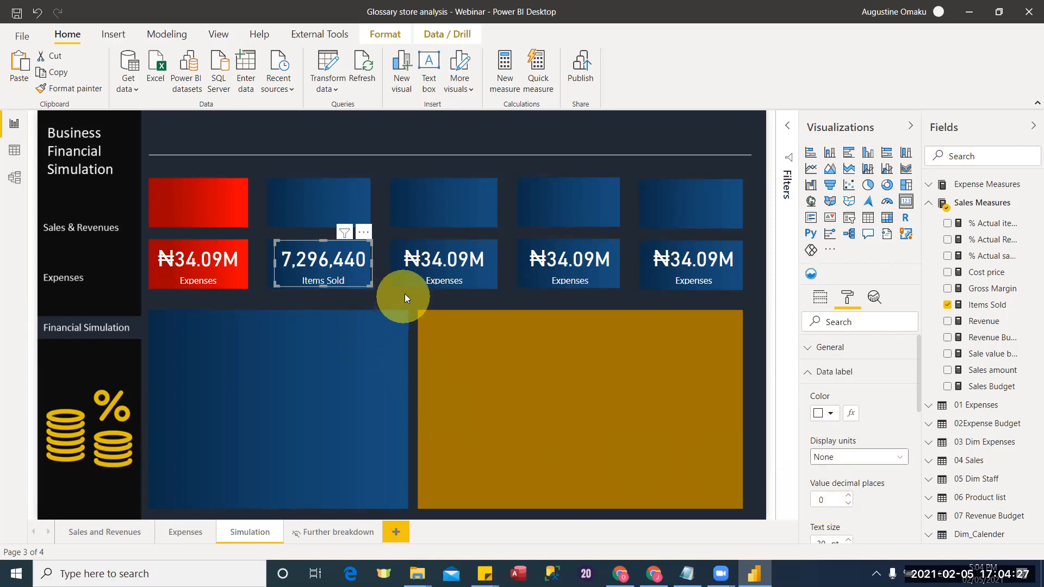
Replace the measure on the third card of the Expenses row with Revenue.
click(478, 283)
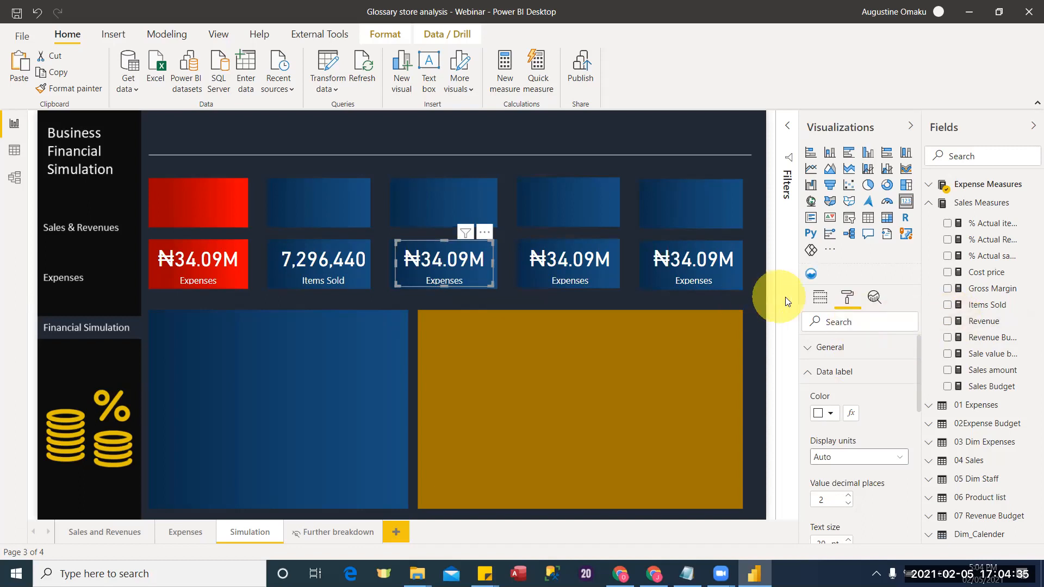
click(820, 298)
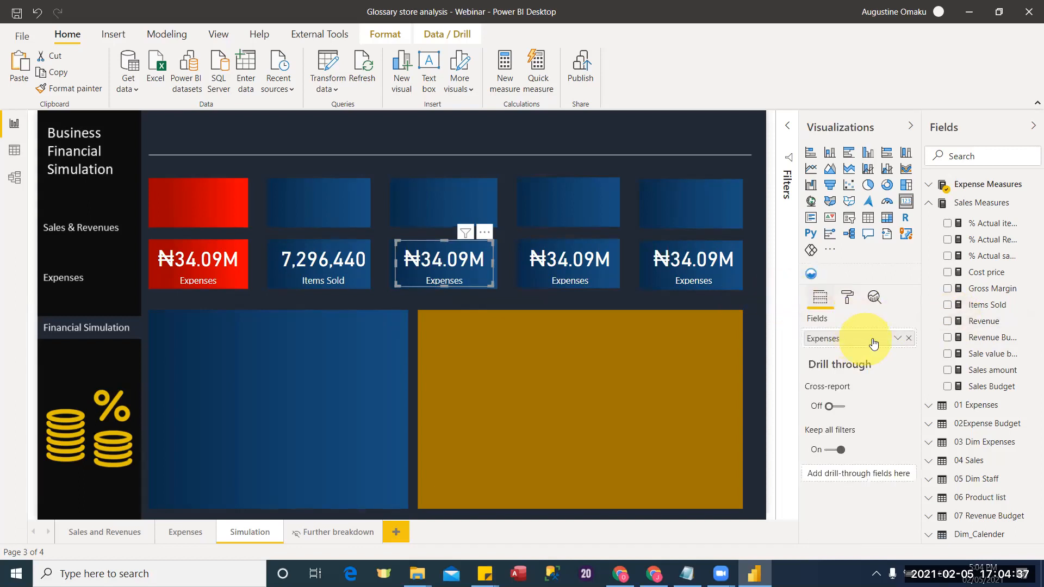
click(908, 338)
drag(983, 320, 866, 340)
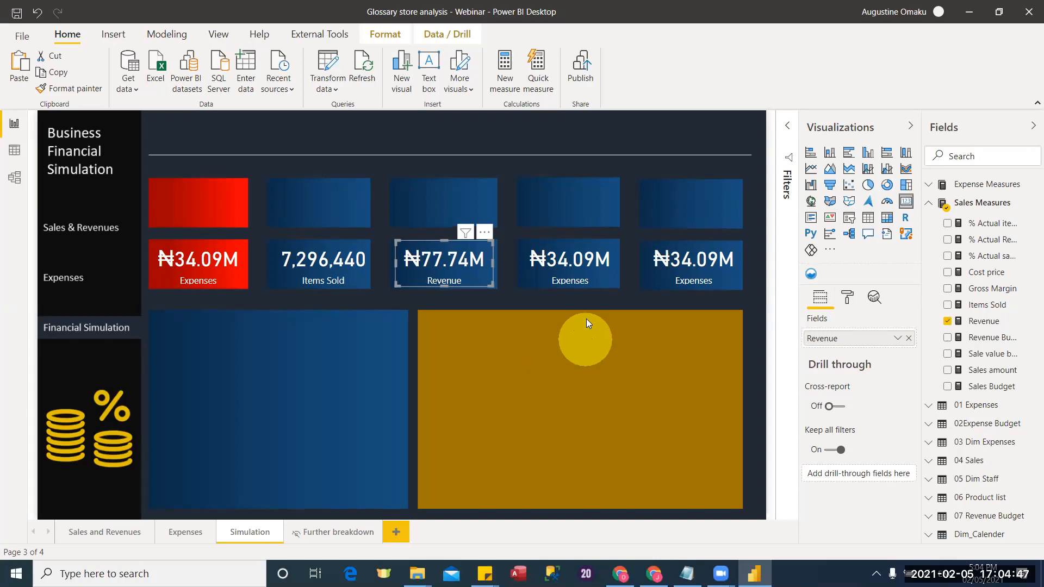
With the fourth card selected, create a Sales Measures measure defined as Net Income = [Revenue]-[Expenses].
click(598, 280)
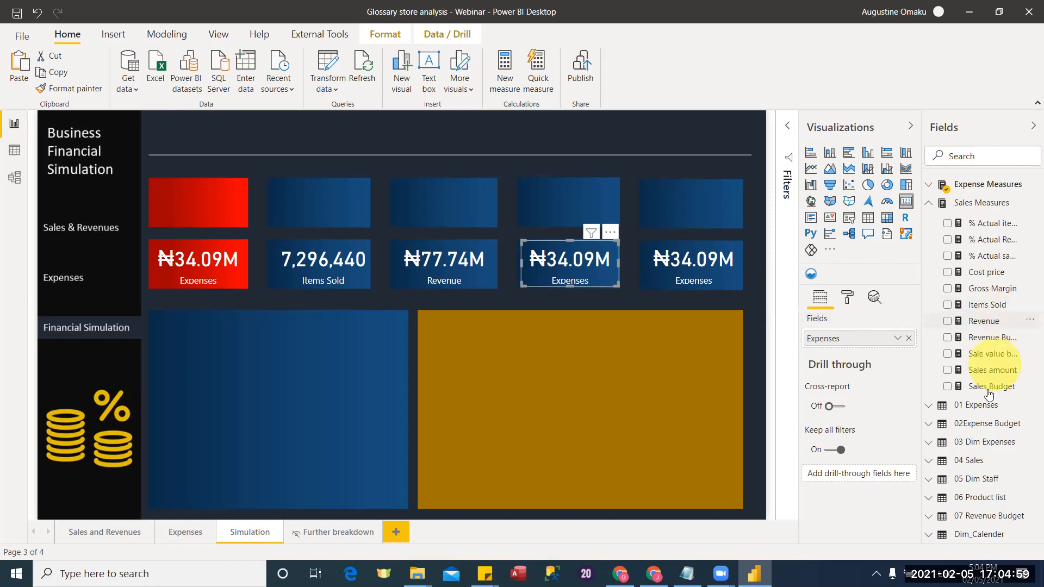
click(1031, 205)
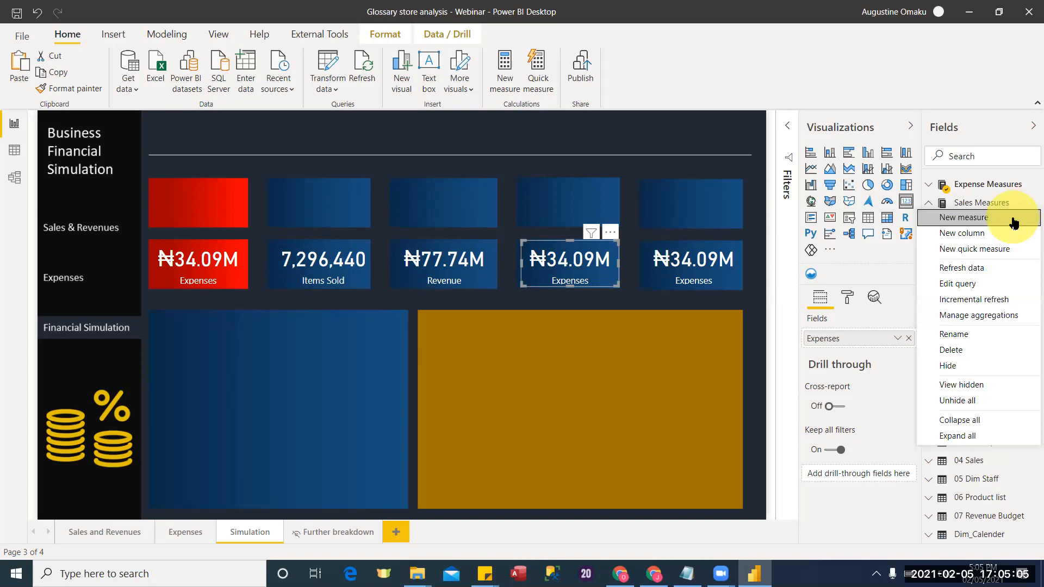
click(1013, 220)
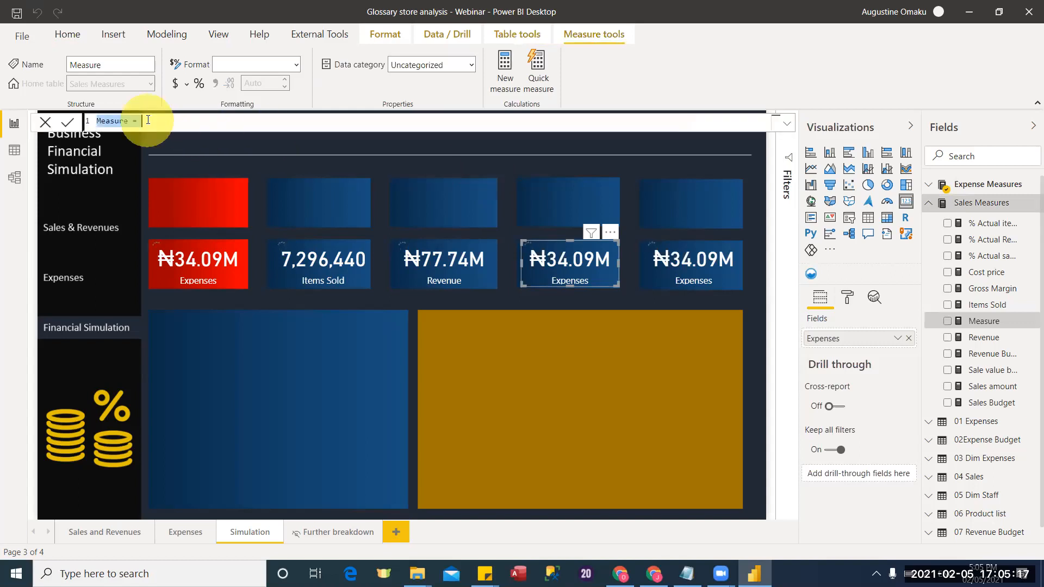
key(BackSpace)
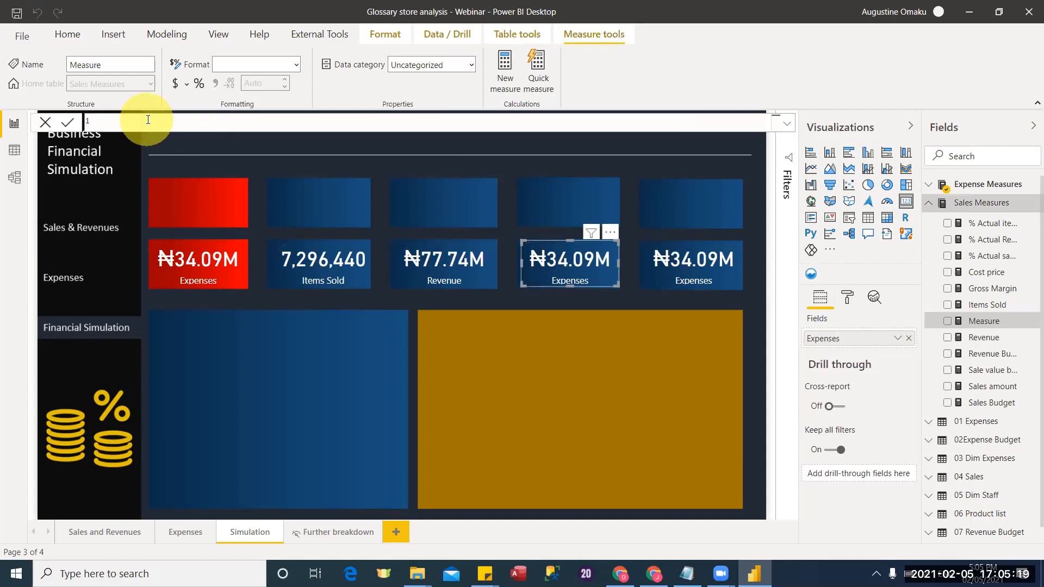
text(Net Income = [re)
key(Tab)
text(-[exp)
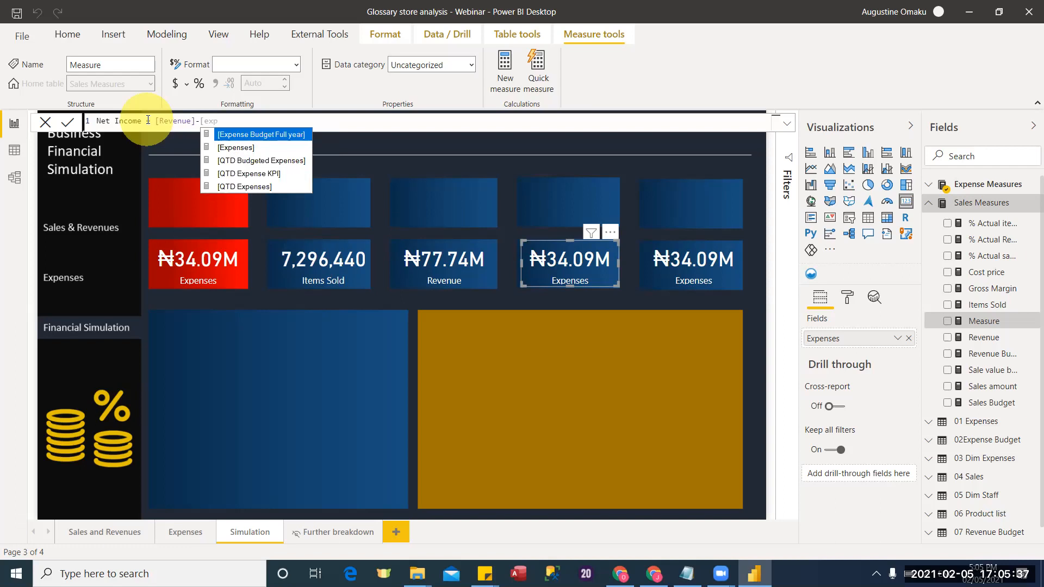
key(Down)
key(Tab)
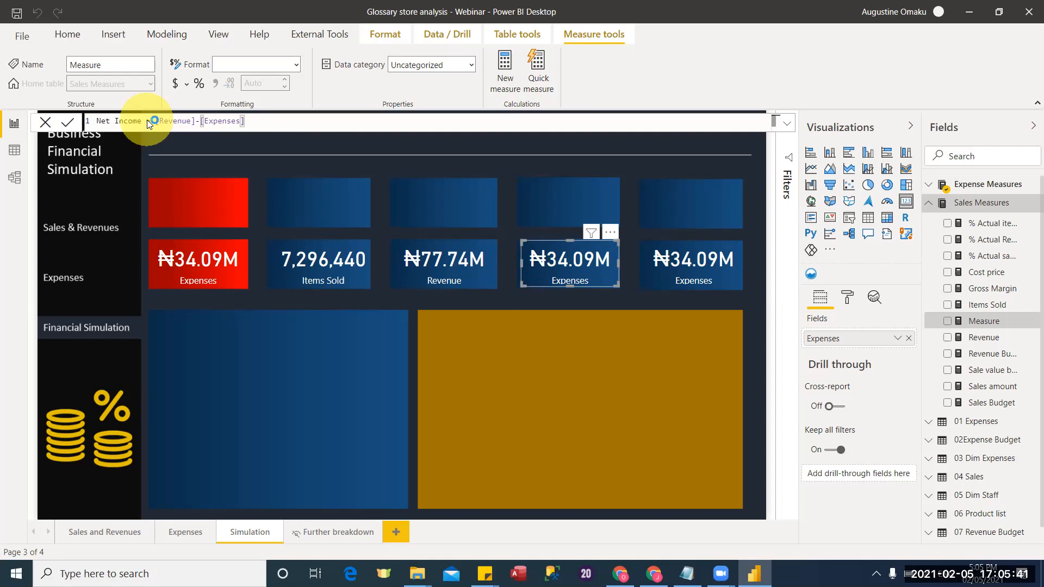
Format Net Income as ₦ English (United States) currency and make it the measure on the fourth card.
click(186, 84)
click(193, 112)
click(186, 86)
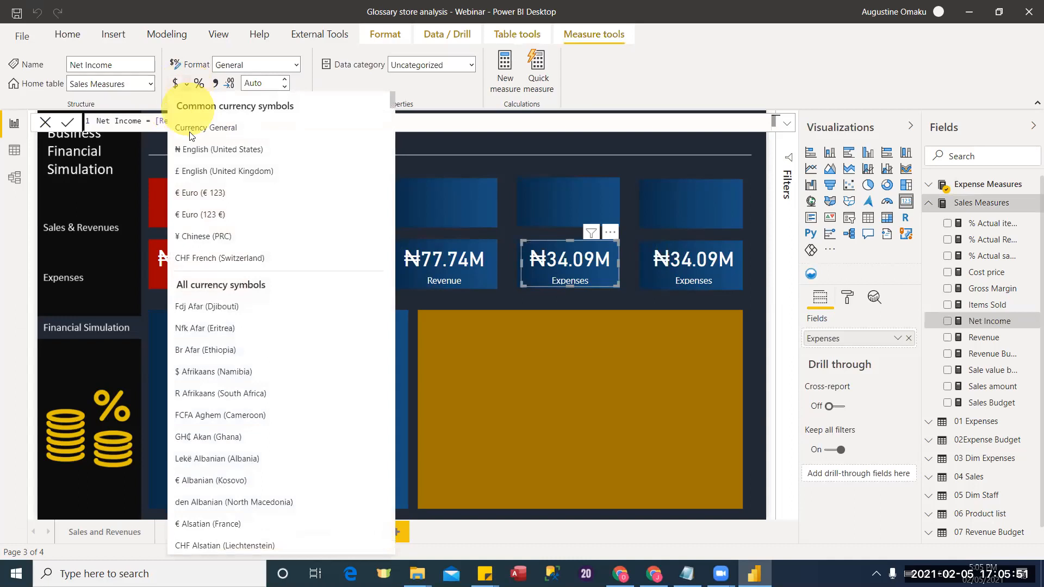
click(194, 149)
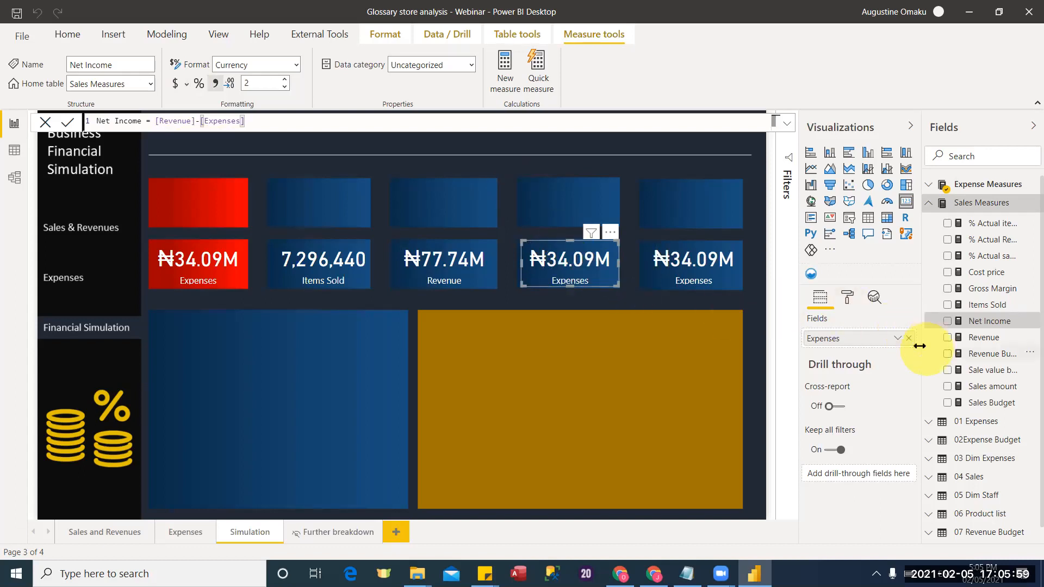
drag(940, 325, 850, 337)
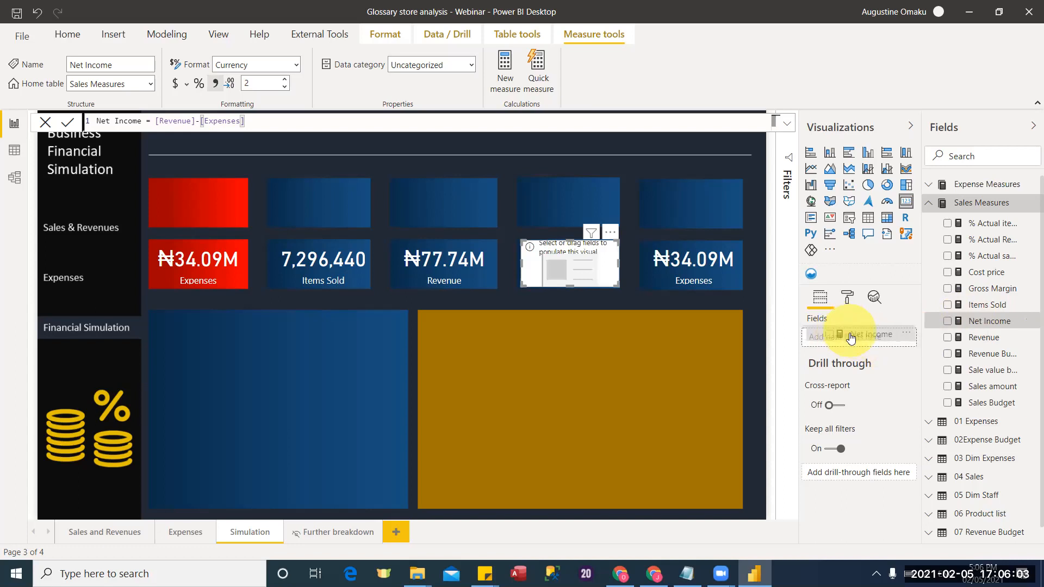
click(685, 302)
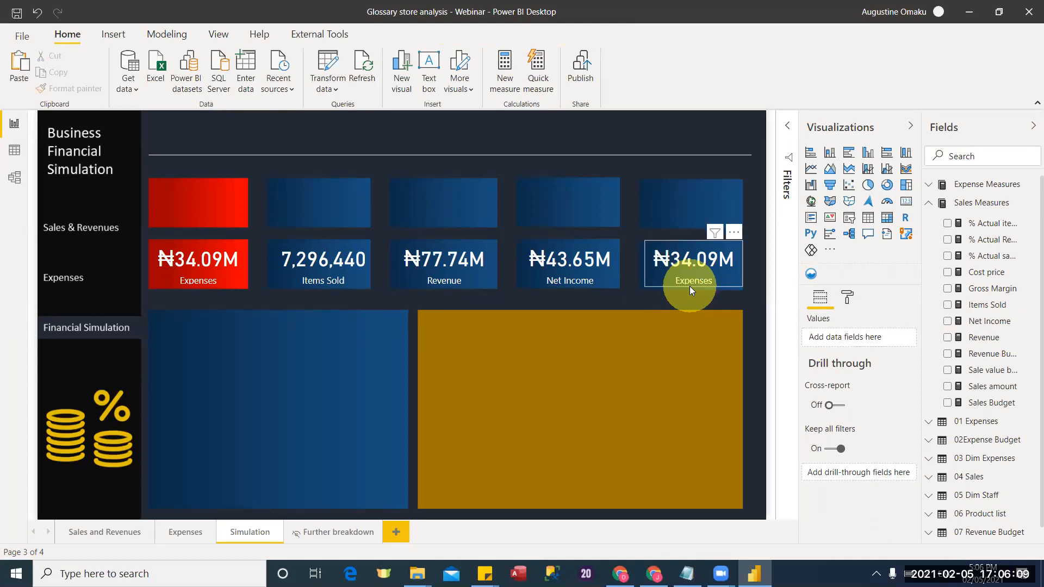
With the fifth card selected, add a new measure to Sales Measures and name it Income to Expense ratio.
click(694, 278)
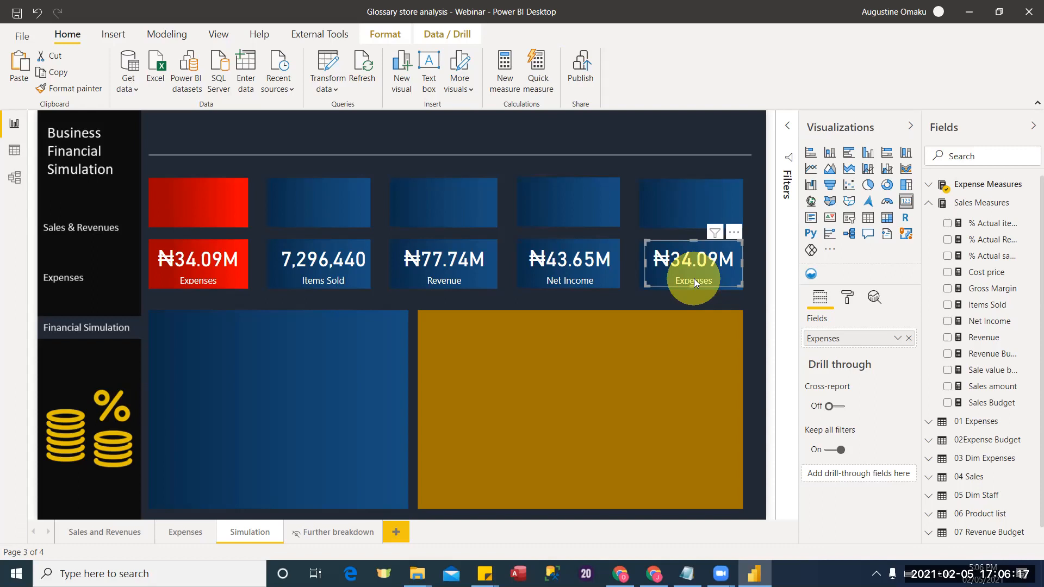
click(1031, 205)
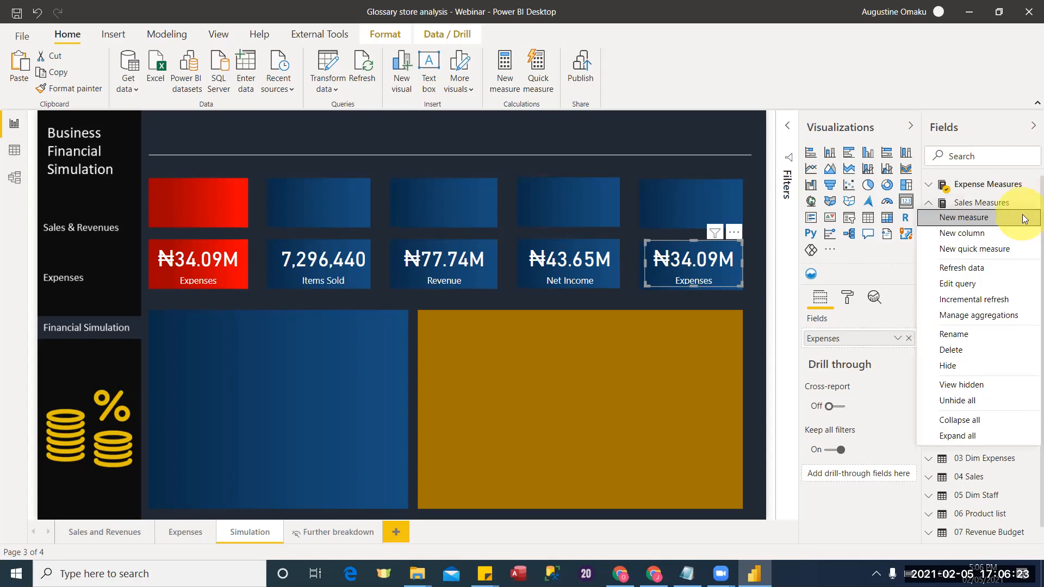
click(1024, 218)
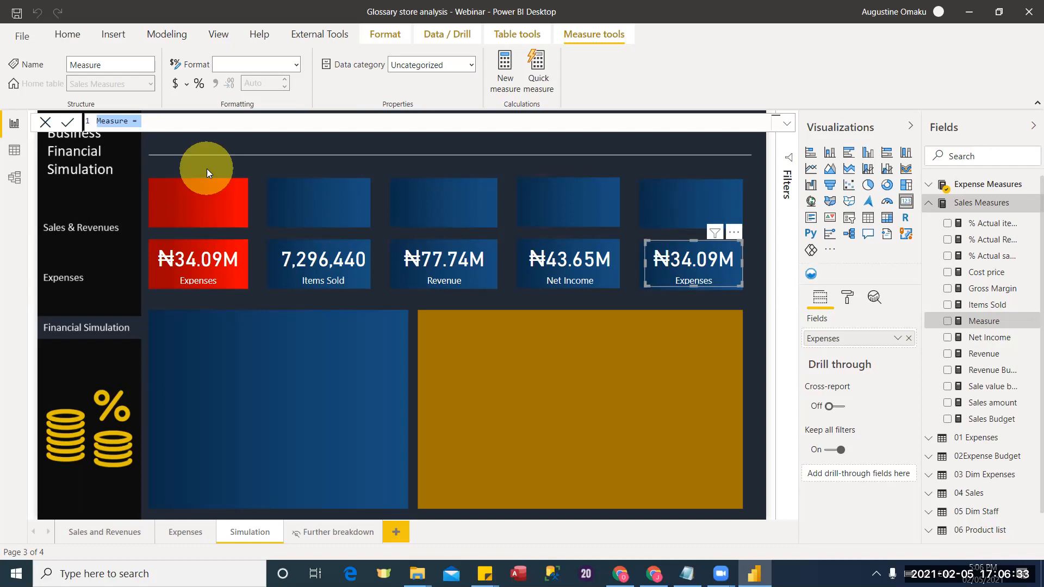
text(I)
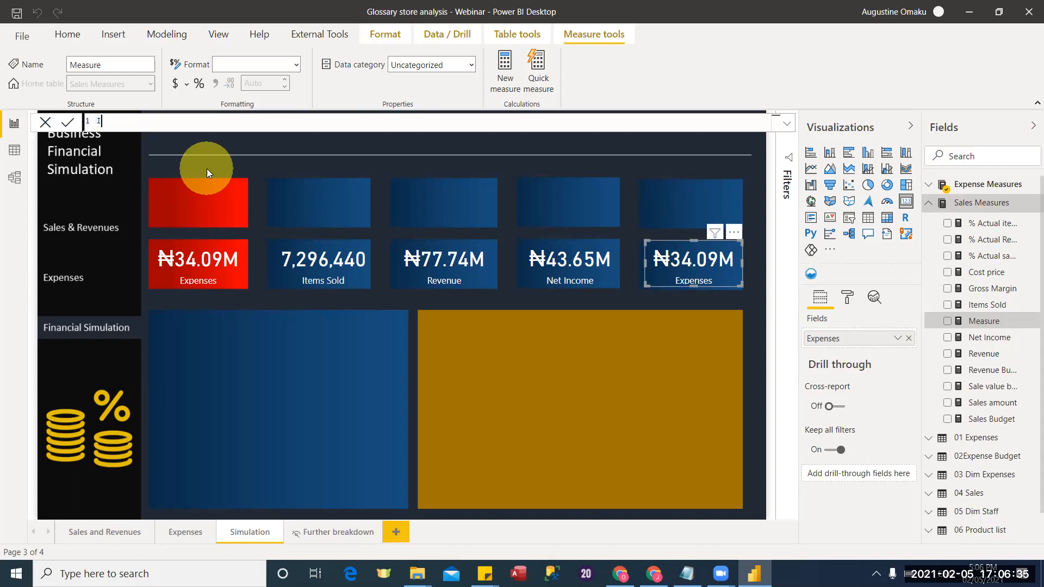
text(ncomr)
key(BackSpace)
text(e to Expe)
text(e ratio = [i)
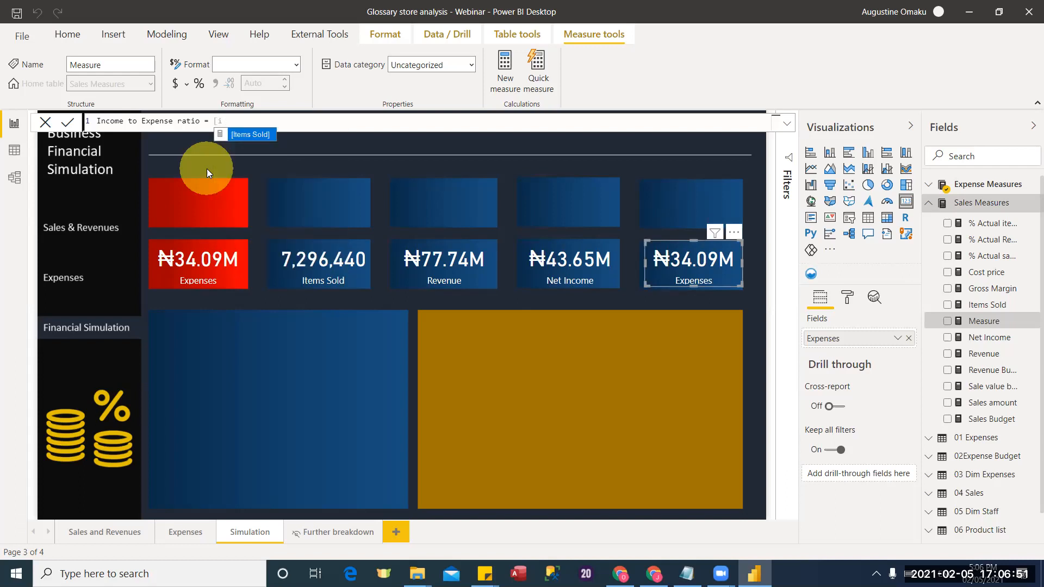
Define the Income to Expense ratio measure as [Net Income]/[Expenses].
text(tems)
key(BackSpace)
key(BackSpace)
key(BackSpace)
key(BackSpace)
key(BackSpace)
key(BackSpace)
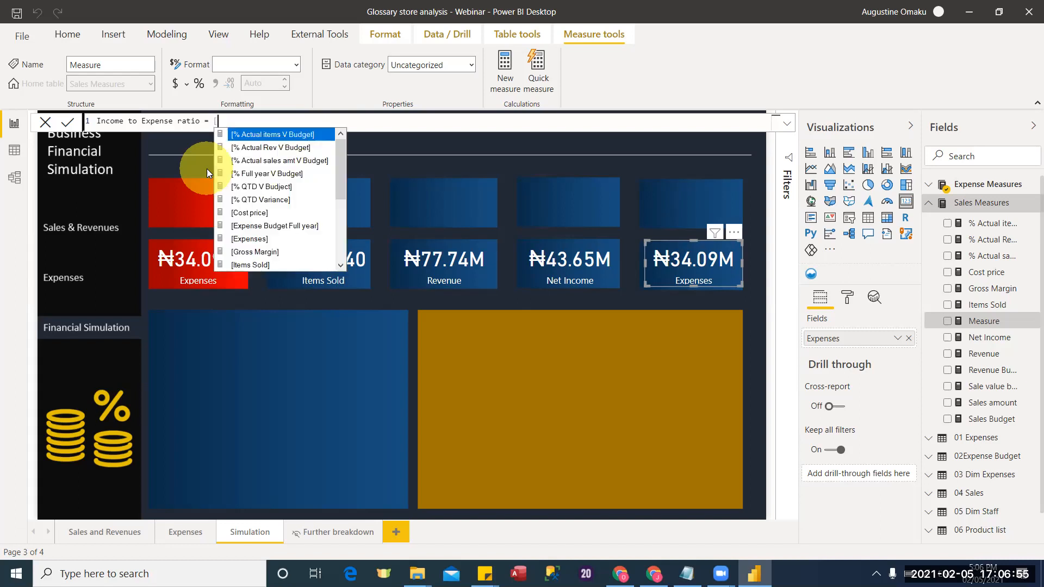
text(Net)
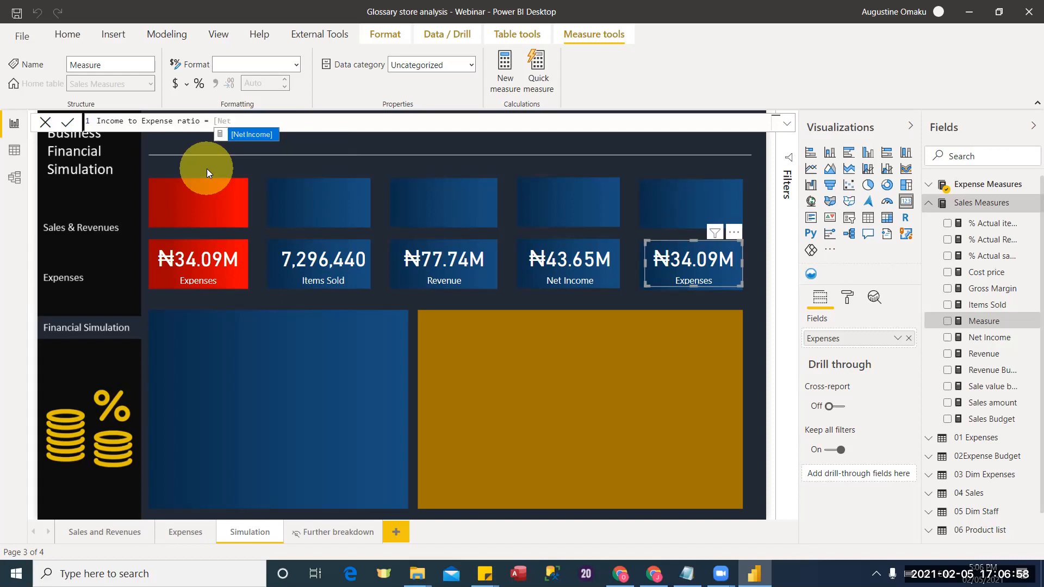
key(Tab)
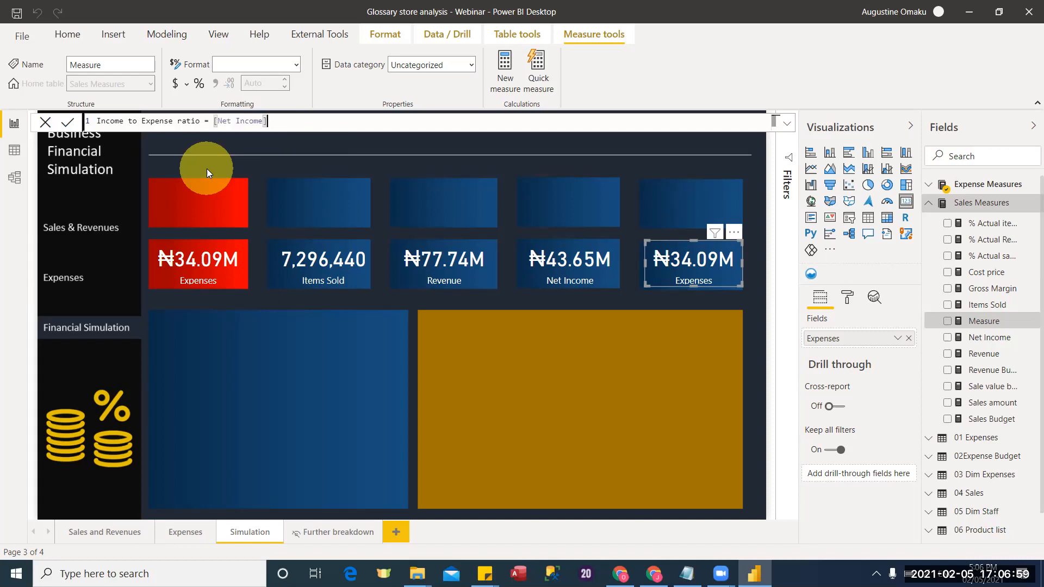
text(/[)
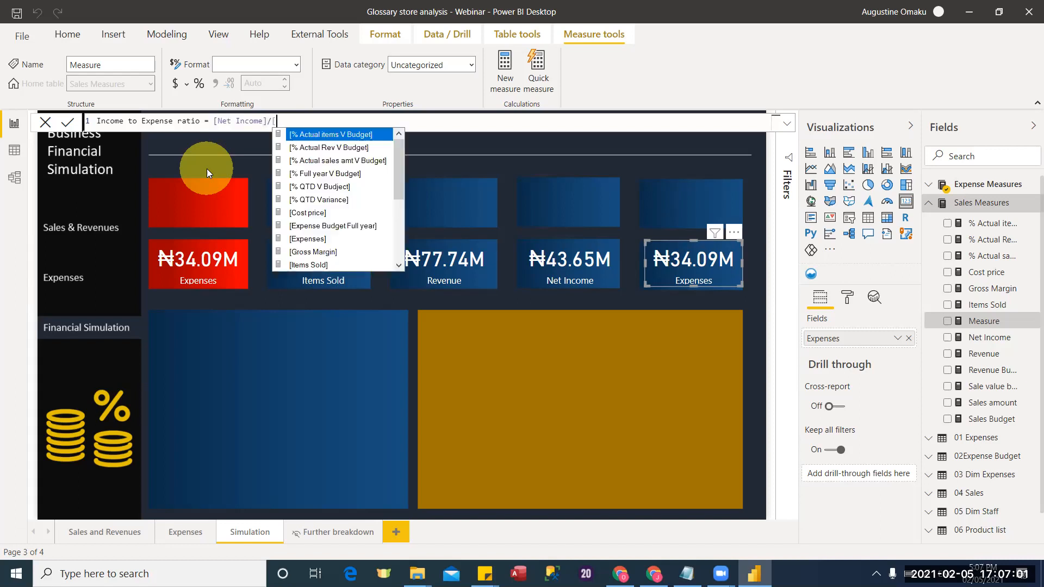
text(ex)
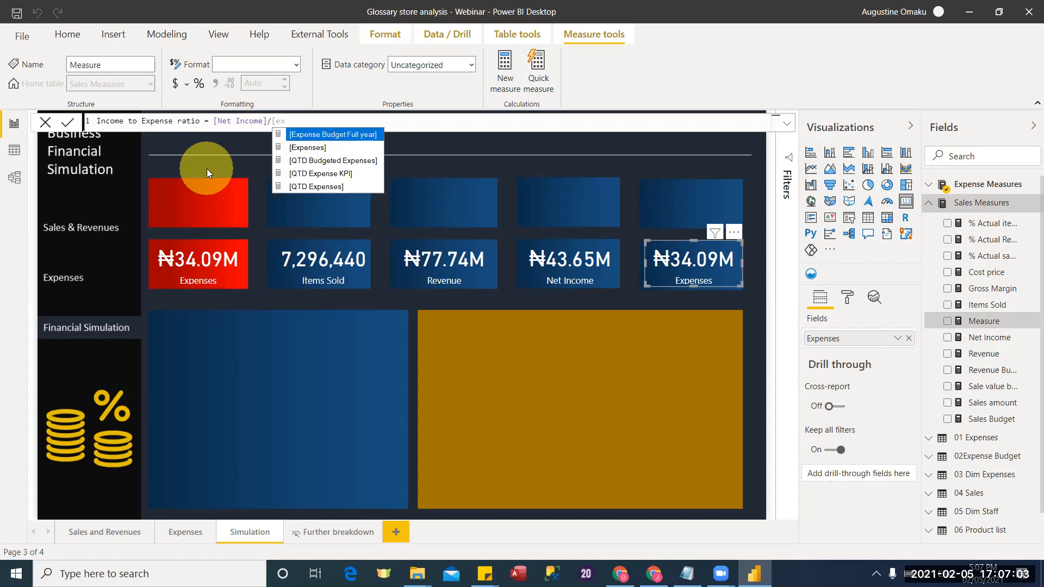
key(Down)
key(Tab)
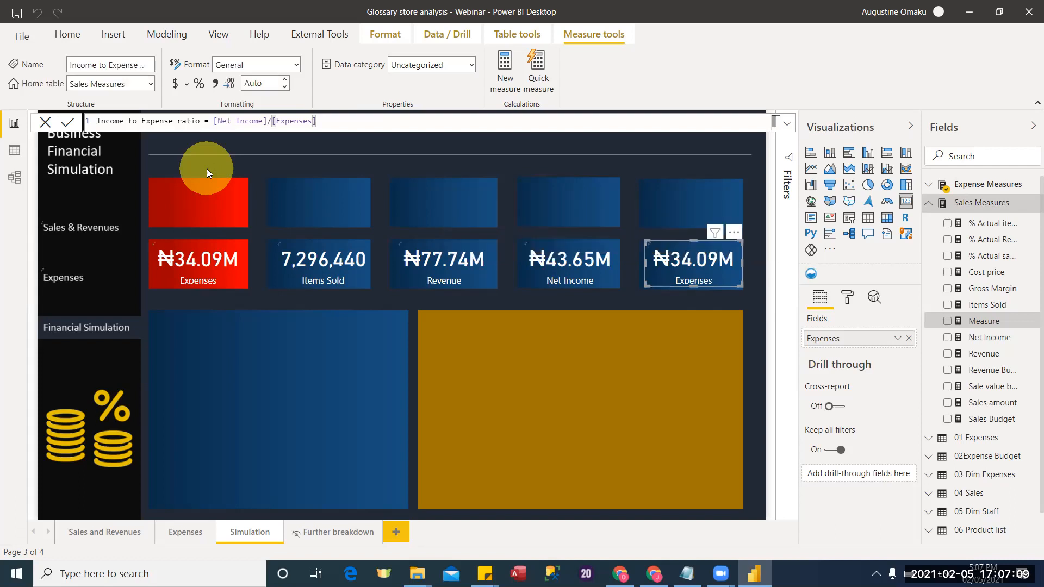
Format Income to Expense ratio as a percentage with 0 decimal places and make it the measure on the fifth card.
click(198, 84)
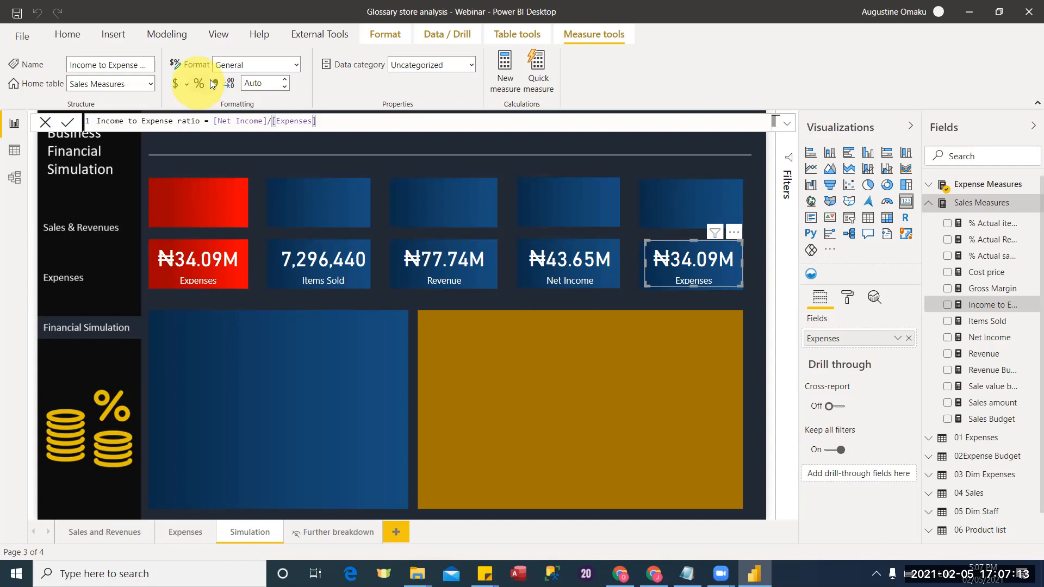
click(284, 86)
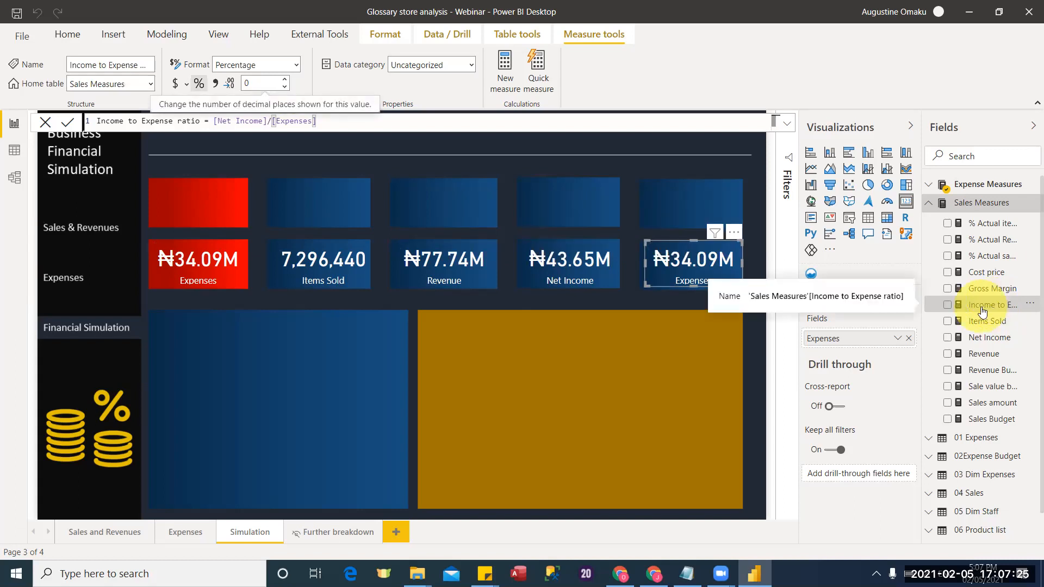
drag(982, 312, 861, 344)
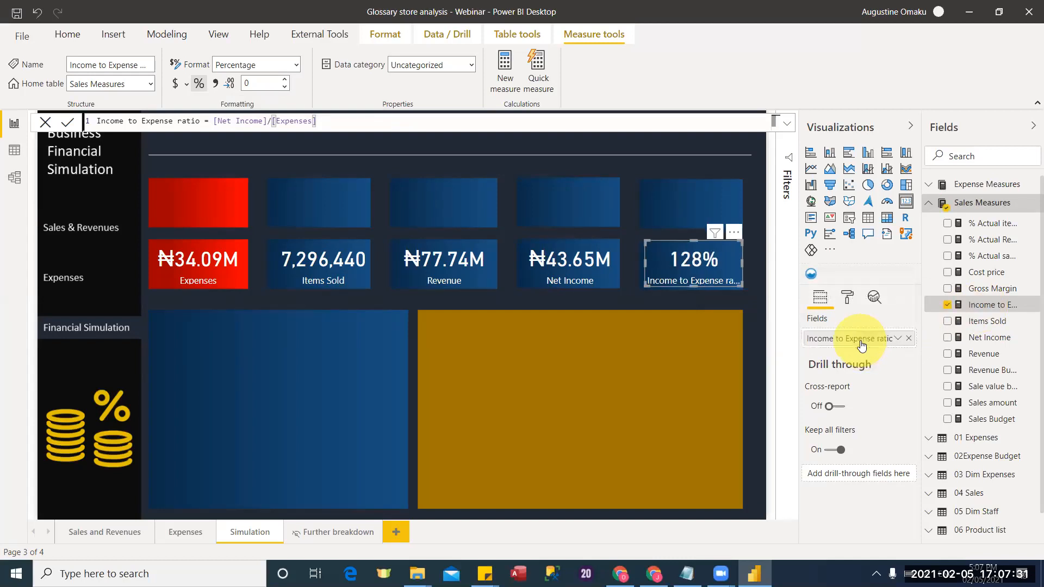
click(678, 330)
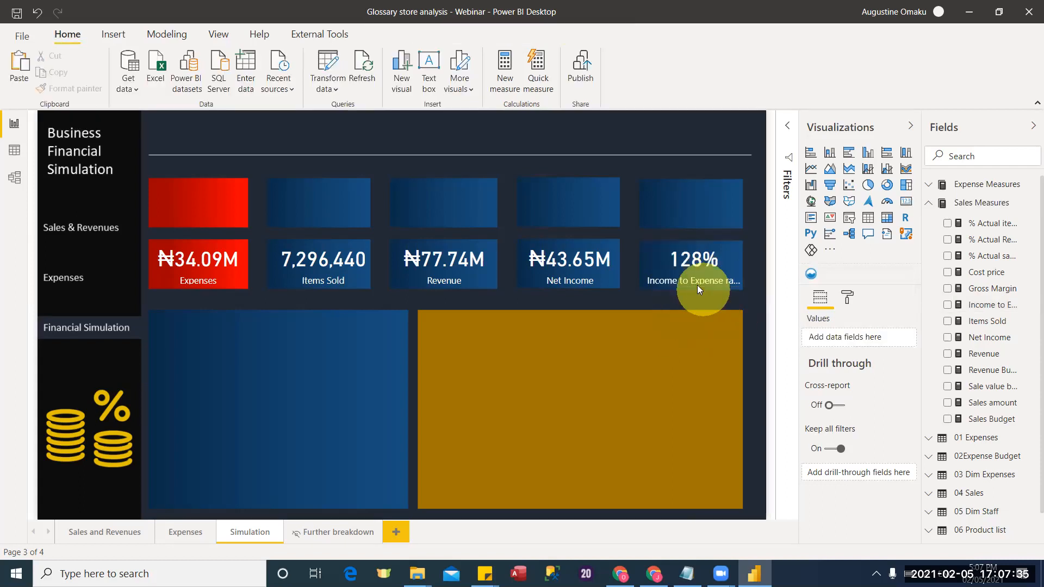
Select all five cards in the Expenses row together and set their category label text size to 11 pt.
click(668, 285)
click(128, 225)
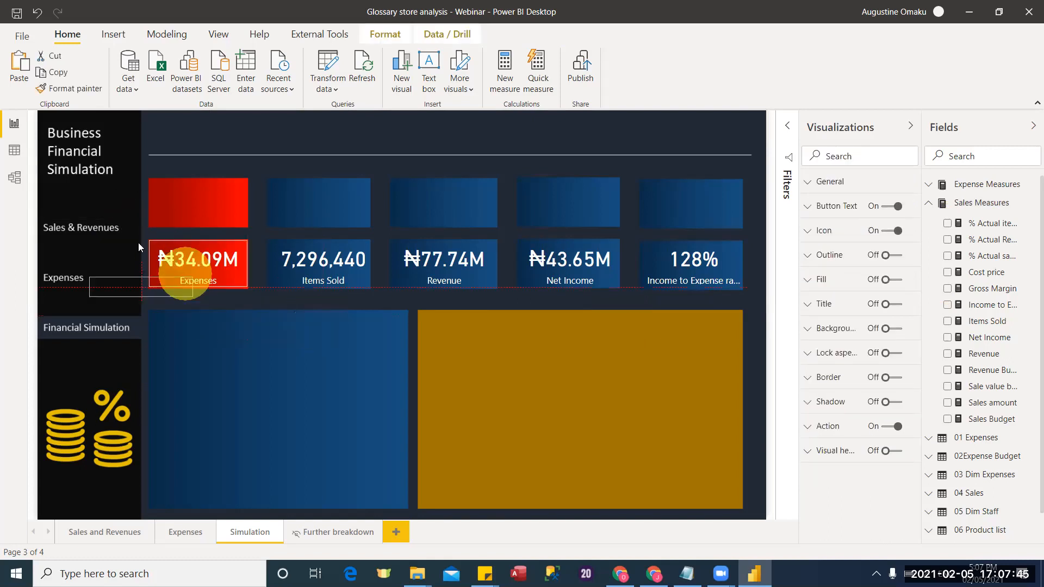
click(134, 217)
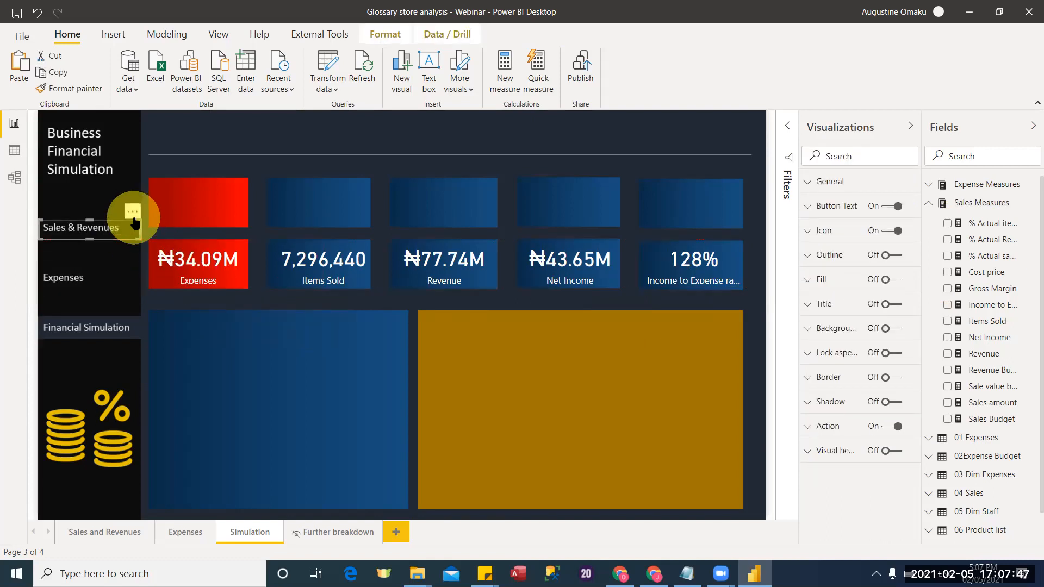
click(200, 230)
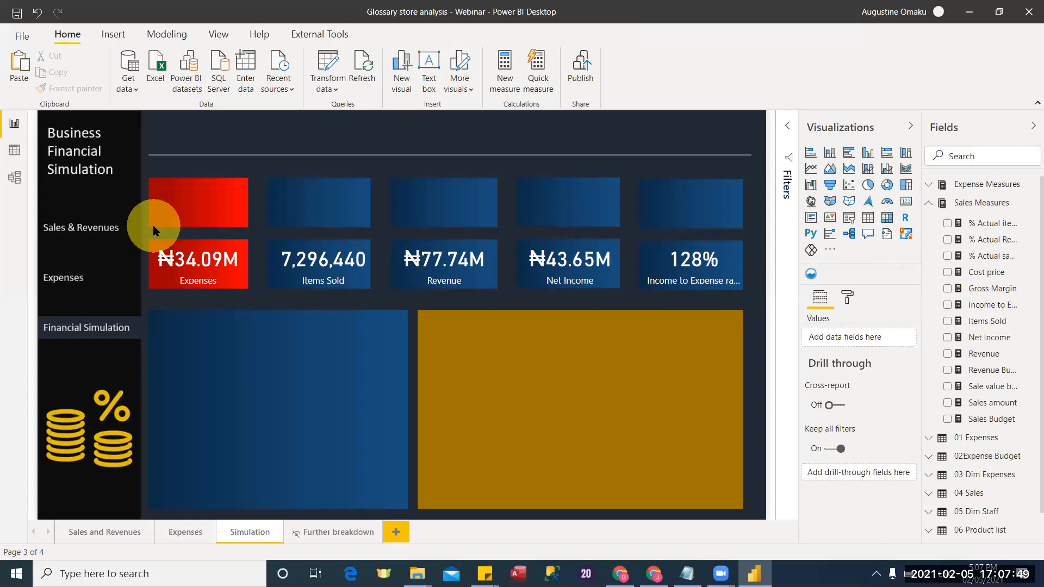
drag(248, 294, 149, 216)
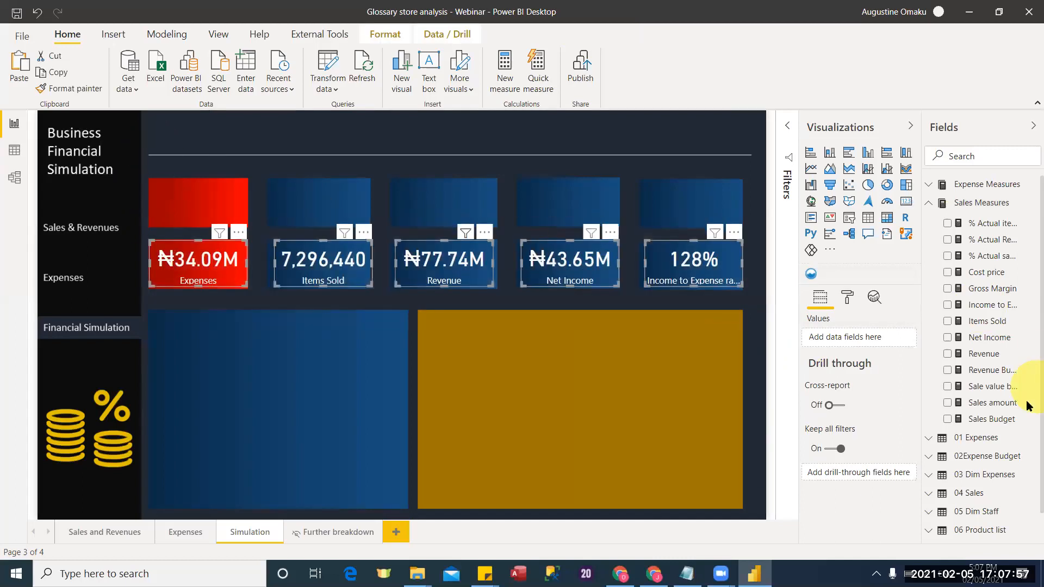
click(846, 297)
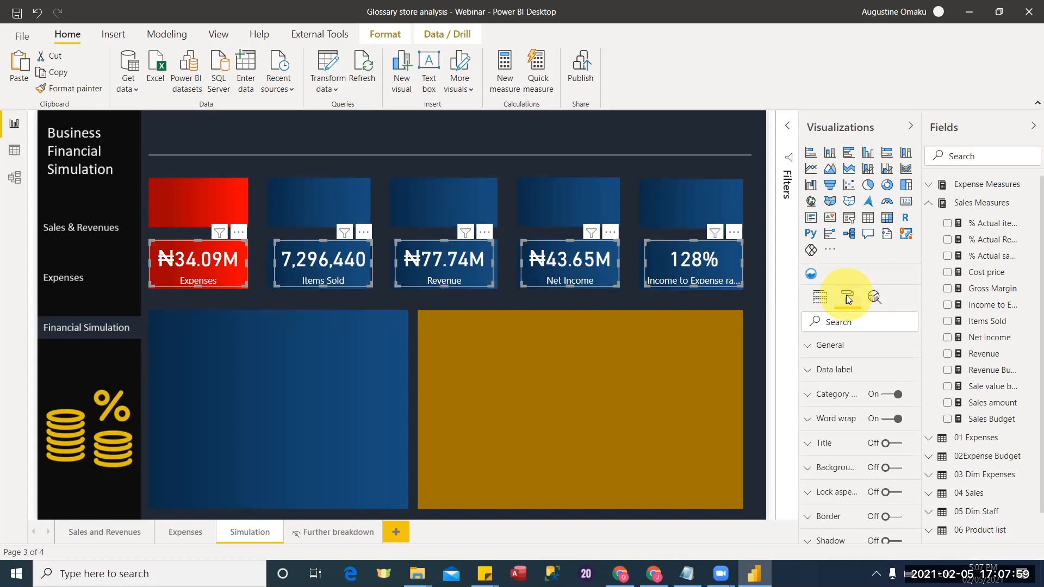
click(814, 378)
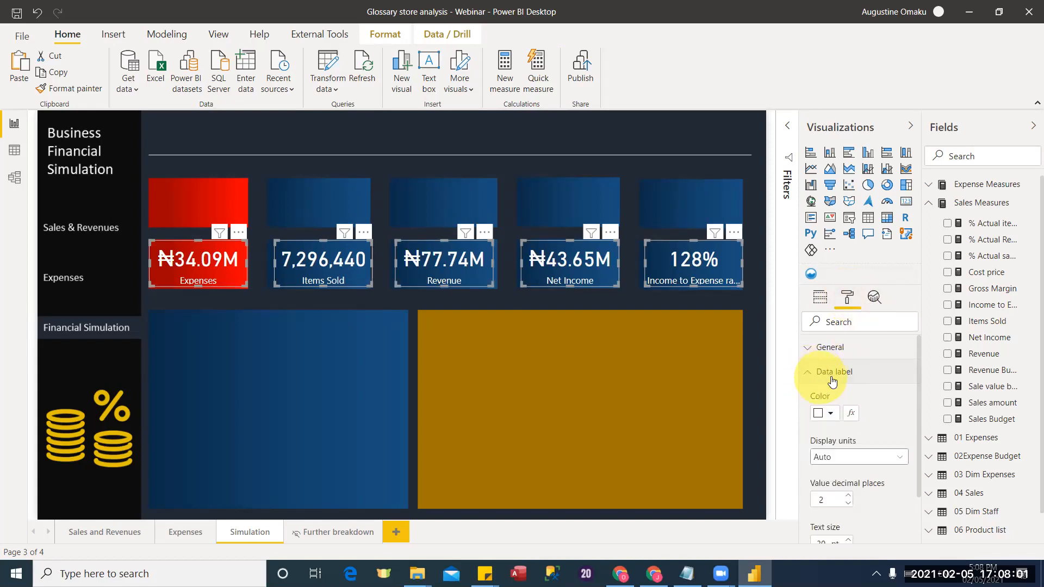
click(809, 375)
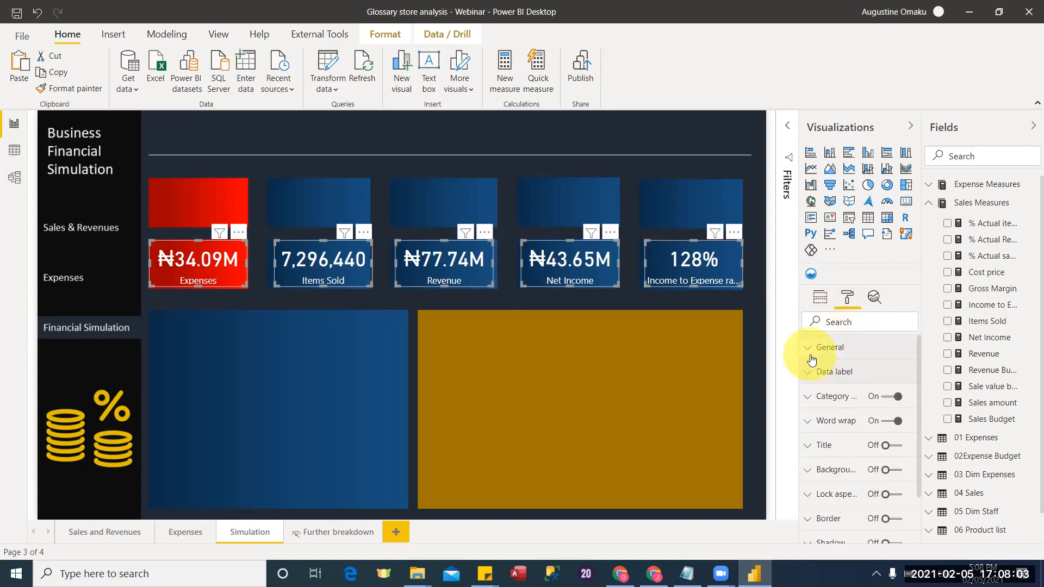
click(809, 397)
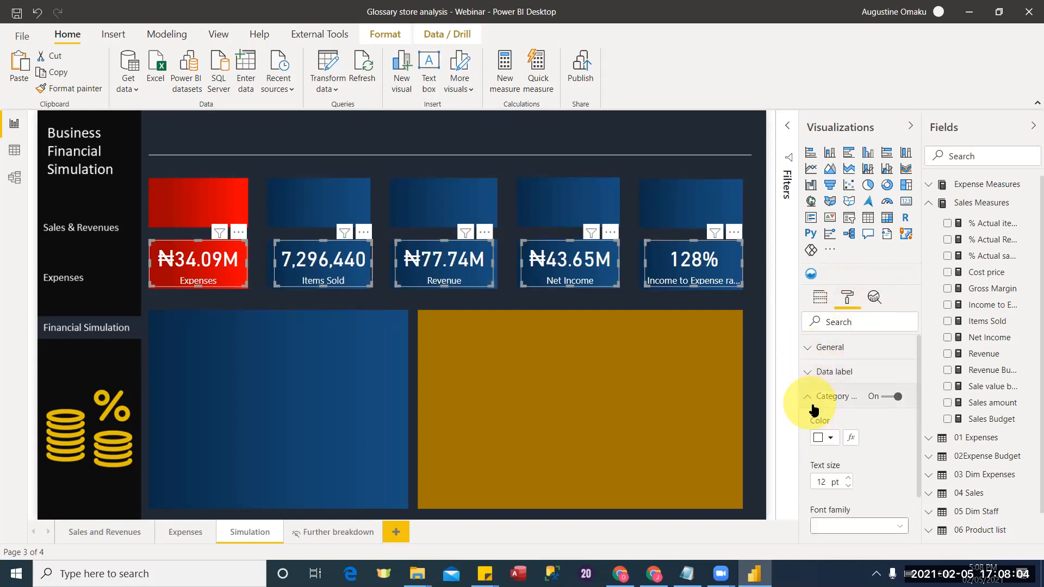
click(849, 486)
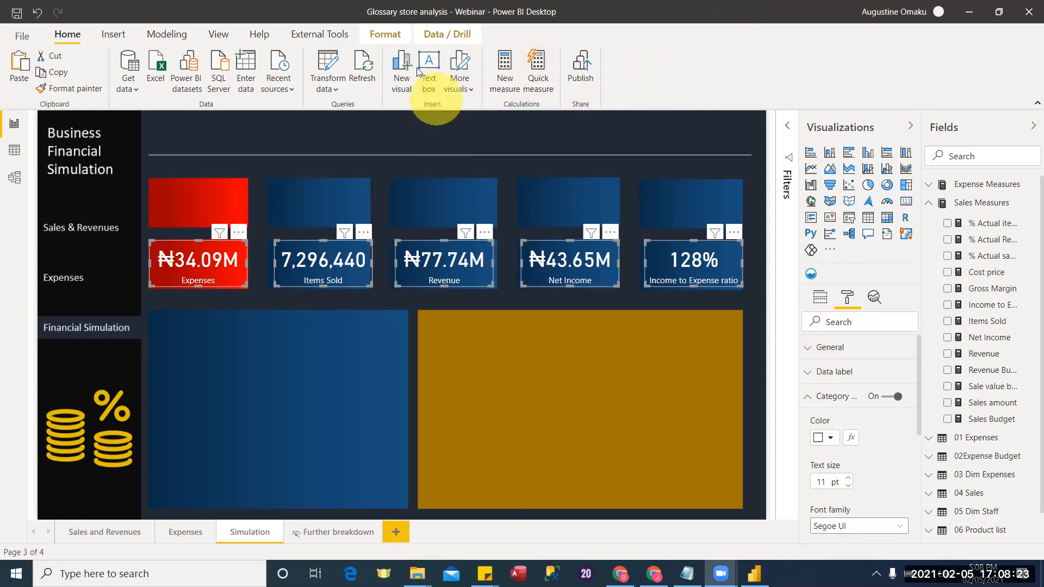
Align the tops of the five selected cards in the Expenses row.
click(375, 37)
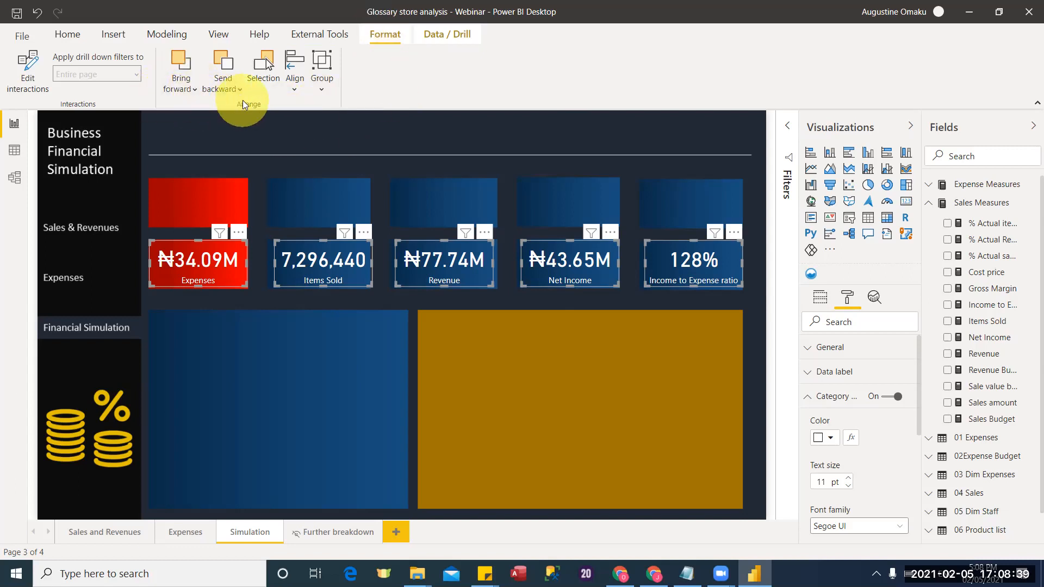
click(298, 90)
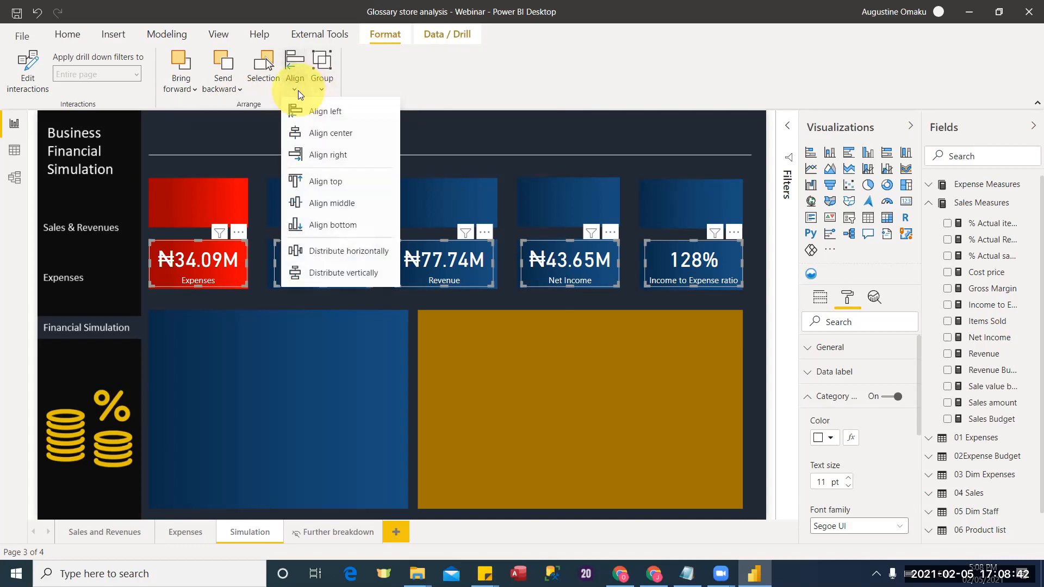
click(381, 186)
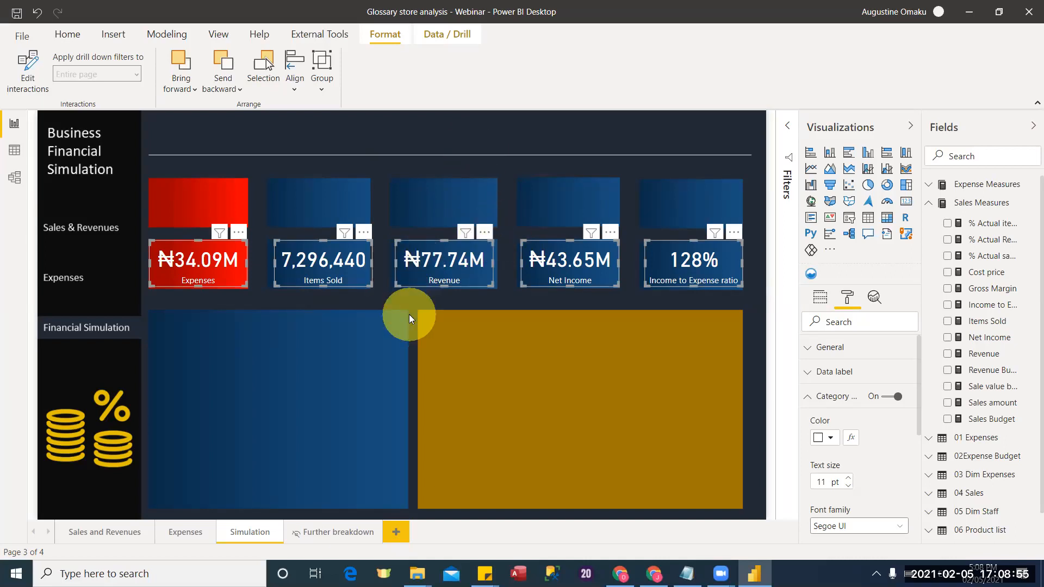
click(342, 294)
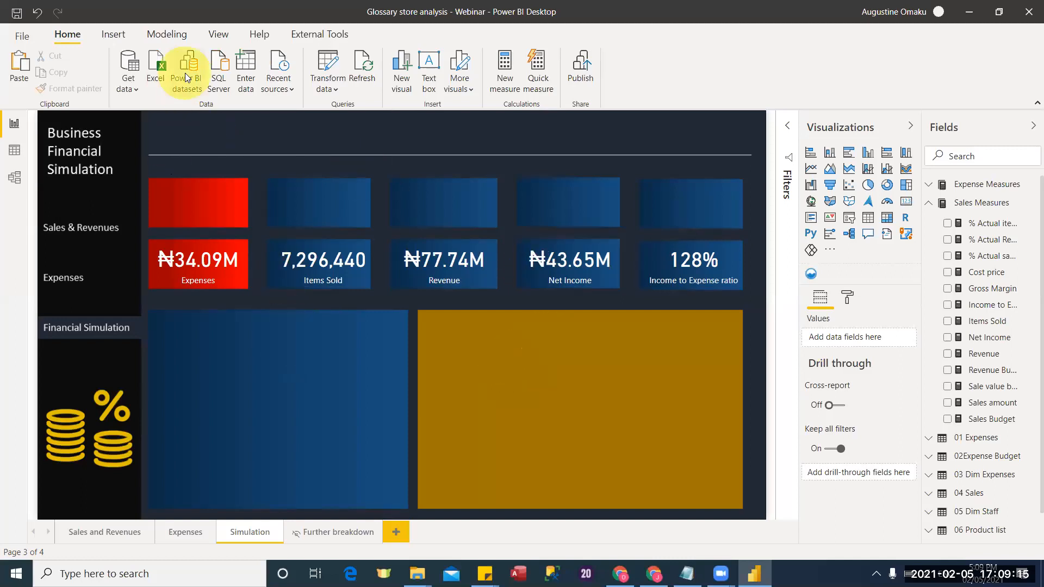
Start a new what-if parameter named Sim_Expenses with the Decimal number data type.
click(158, 34)
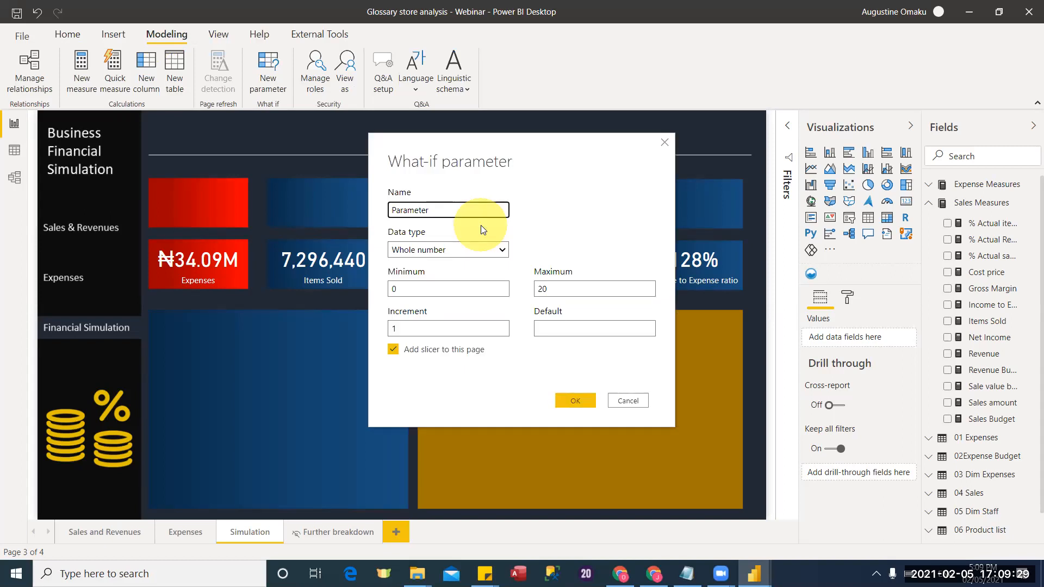
drag(459, 209, 396, 210)
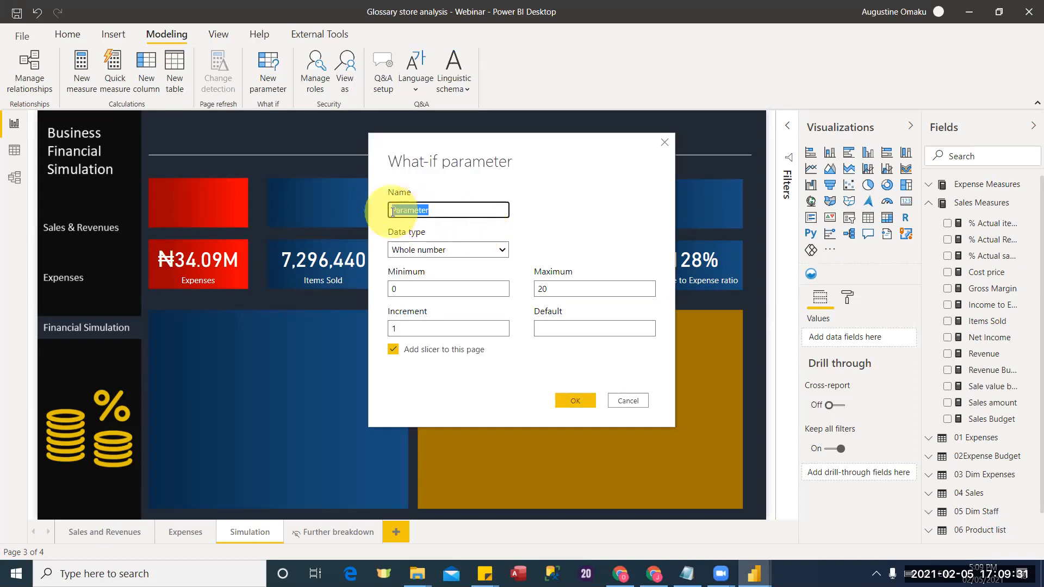
key(BackSpace)
text(Sim_E)
text(xpenses)
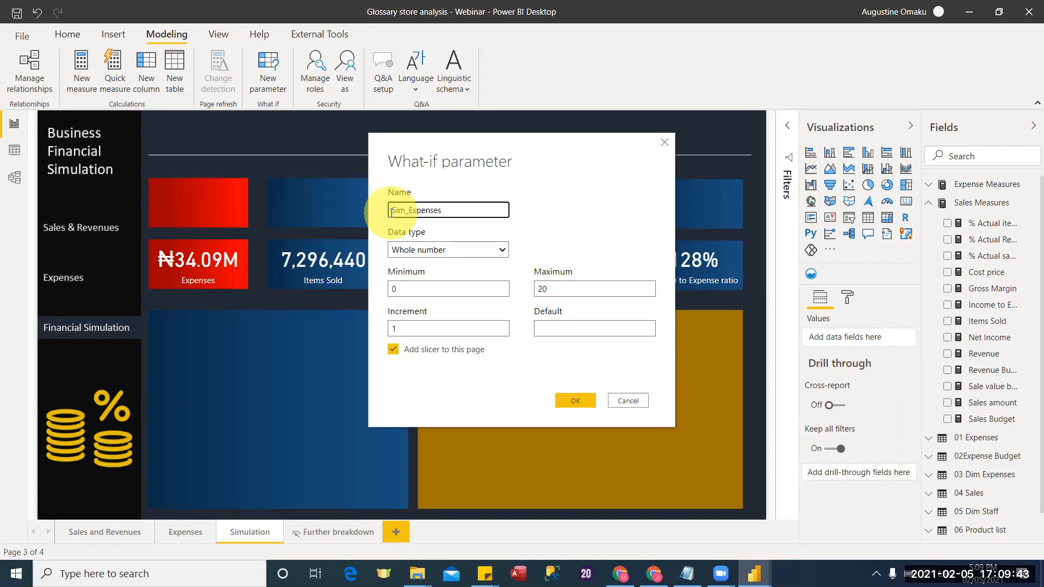
click(410, 251)
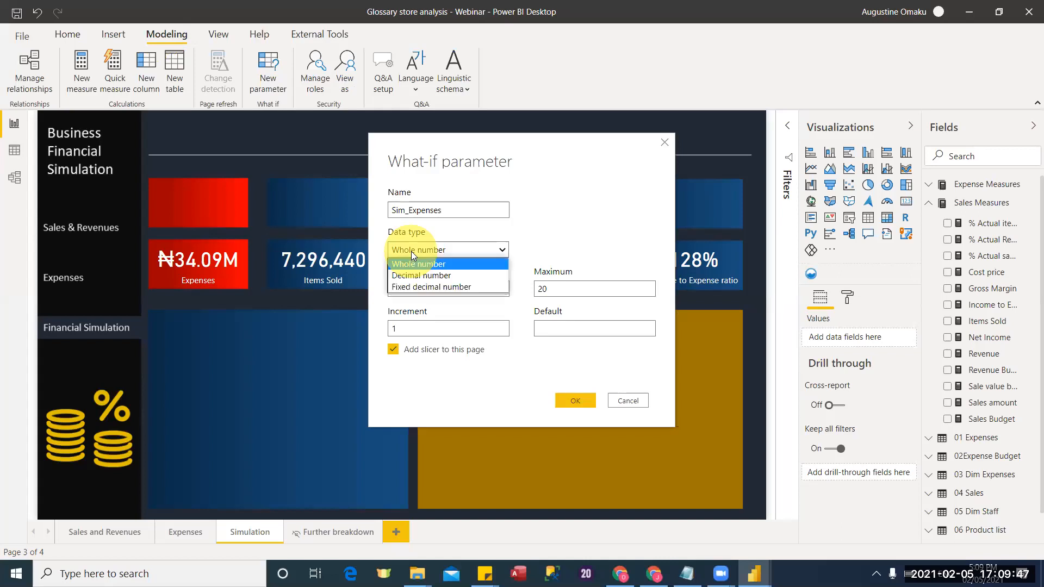
click(415, 276)
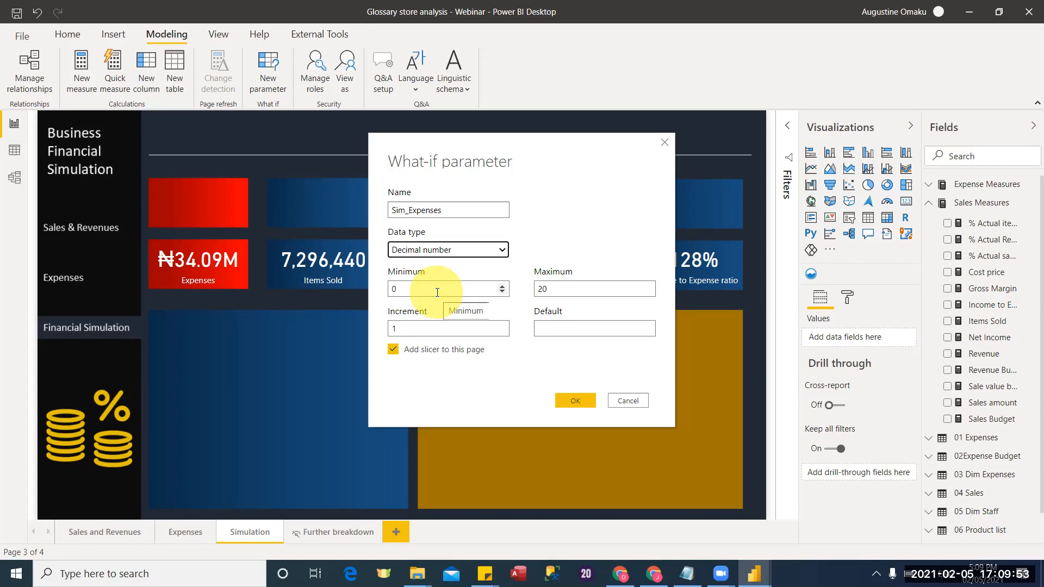
Give the Sim_Expenses parameter a minimum of -1, a maximum of 1 and an increment of 0.02.
click(402, 287)
text(-1)
click(574, 295)
text(2)
key(BackSpace)
text(1)
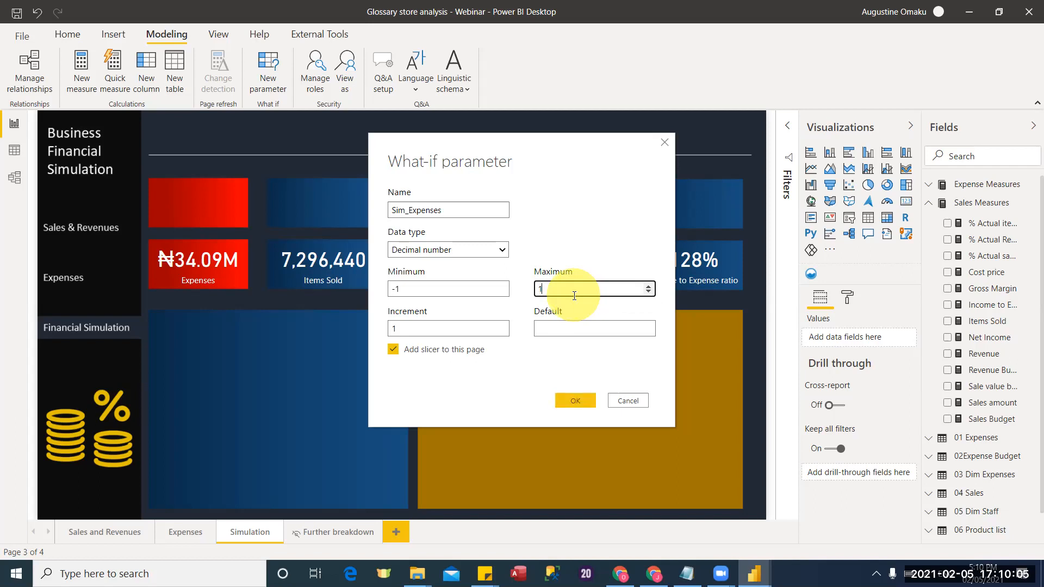
click(432, 329)
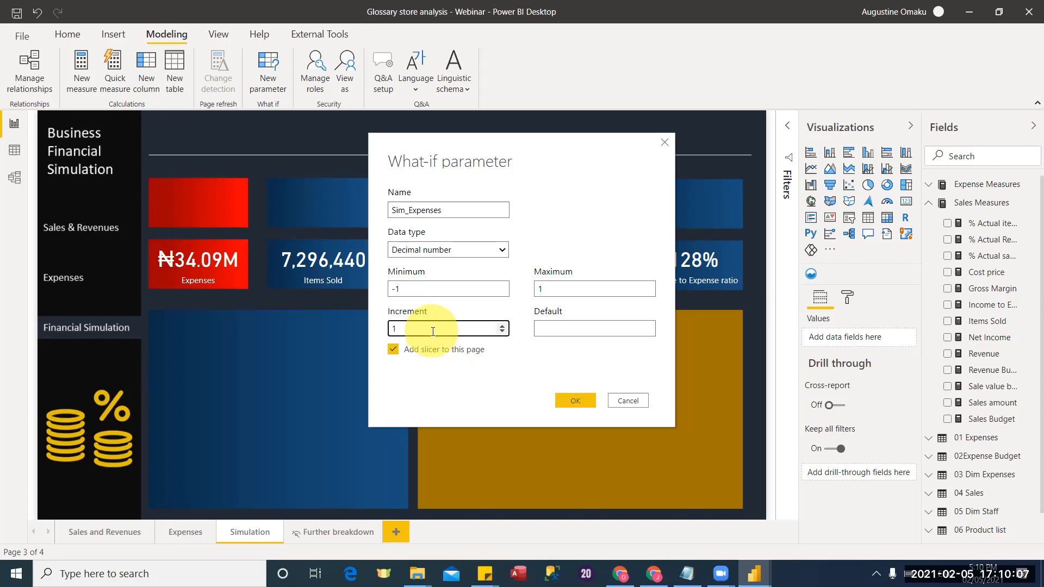
key(BackSpace)
text(0.0)
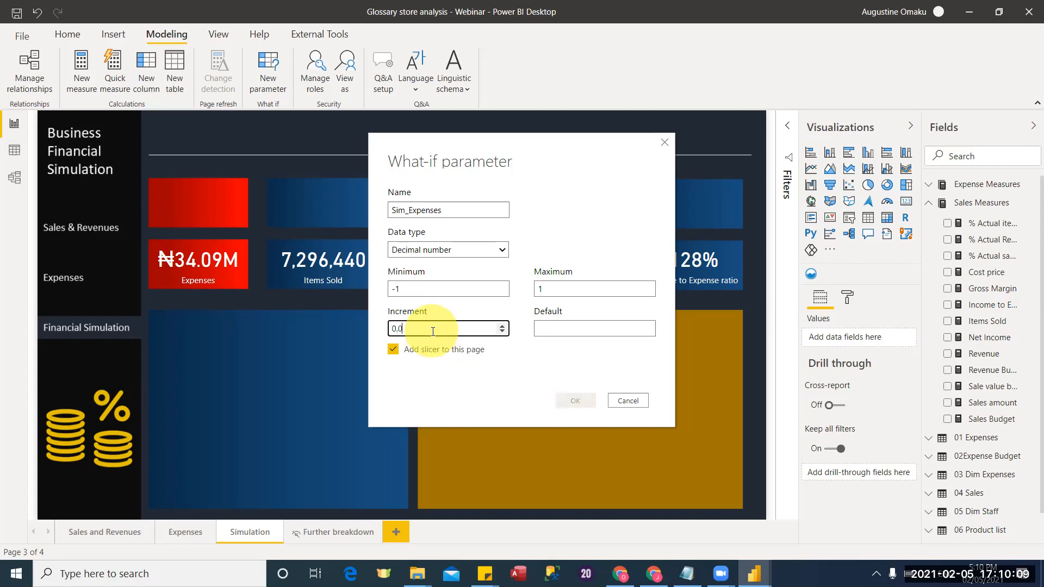
text(2)
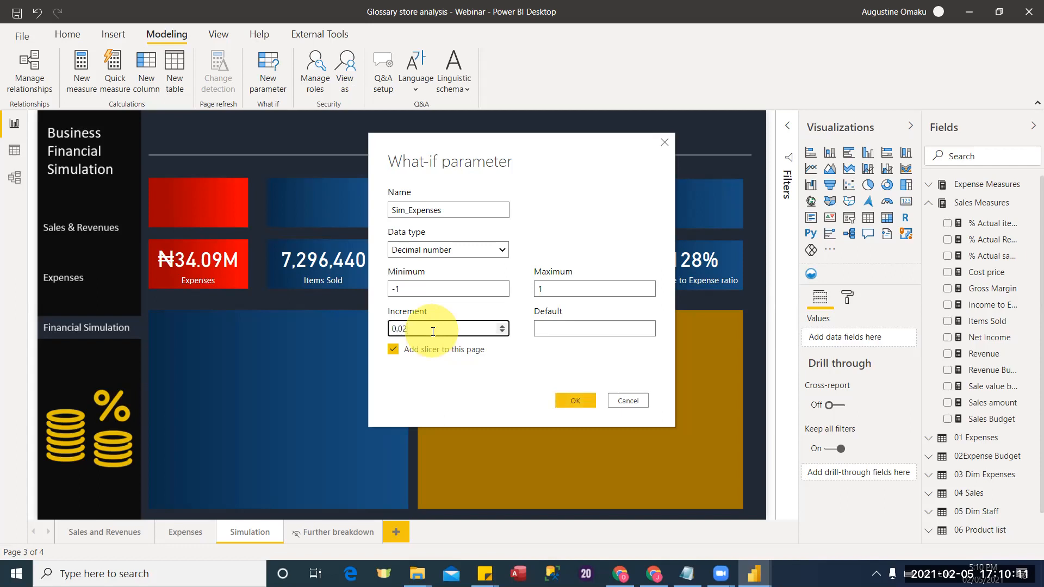
Create the Sim_Expenses parameter with default 0 and a slicer on the page, placing the slicer in the upper-left area of the large blue panel.
click(550, 328)
text(0)
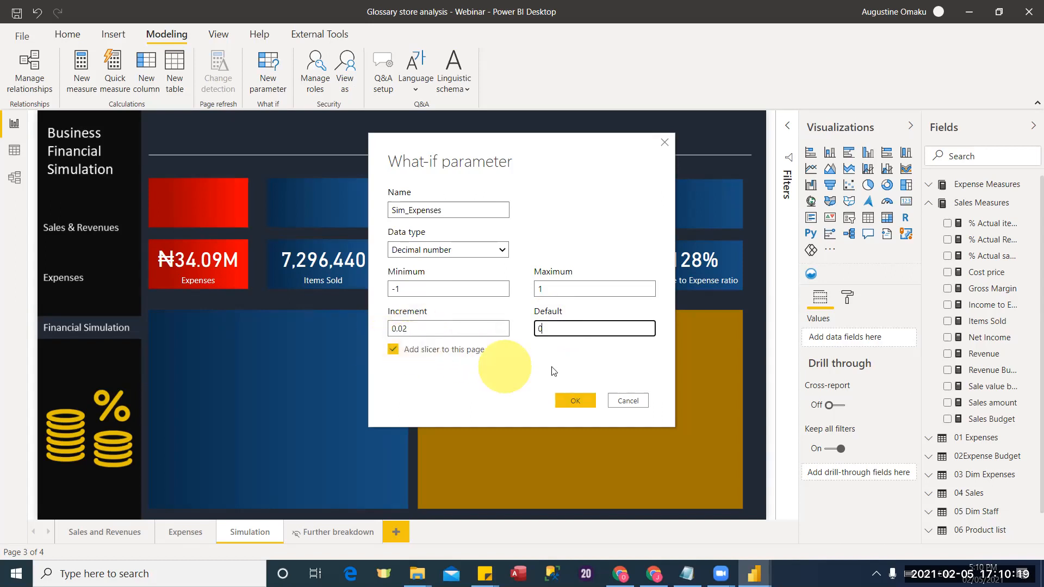
click(564, 401)
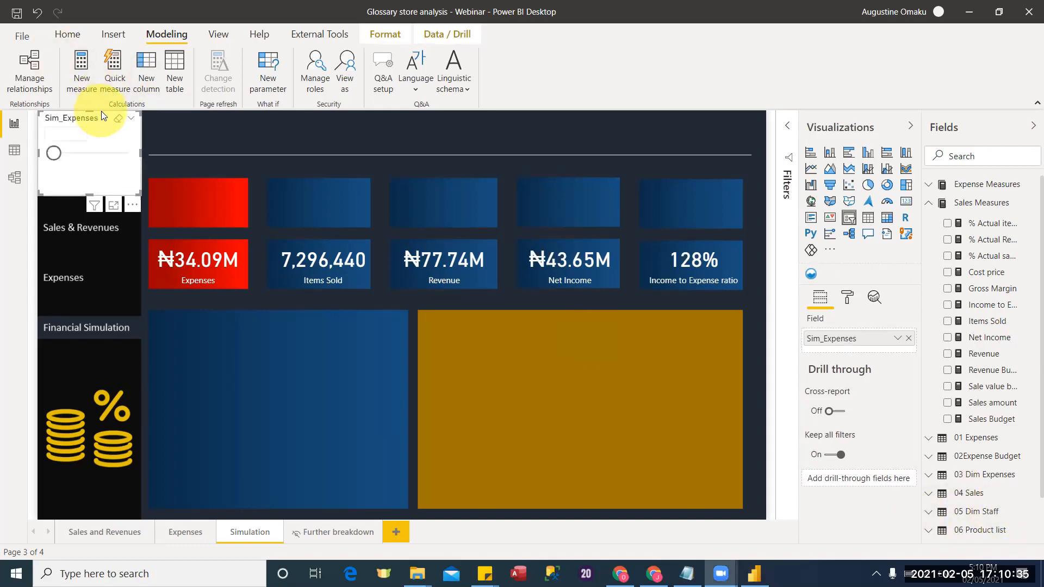
drag(104, 116, 221, 324)
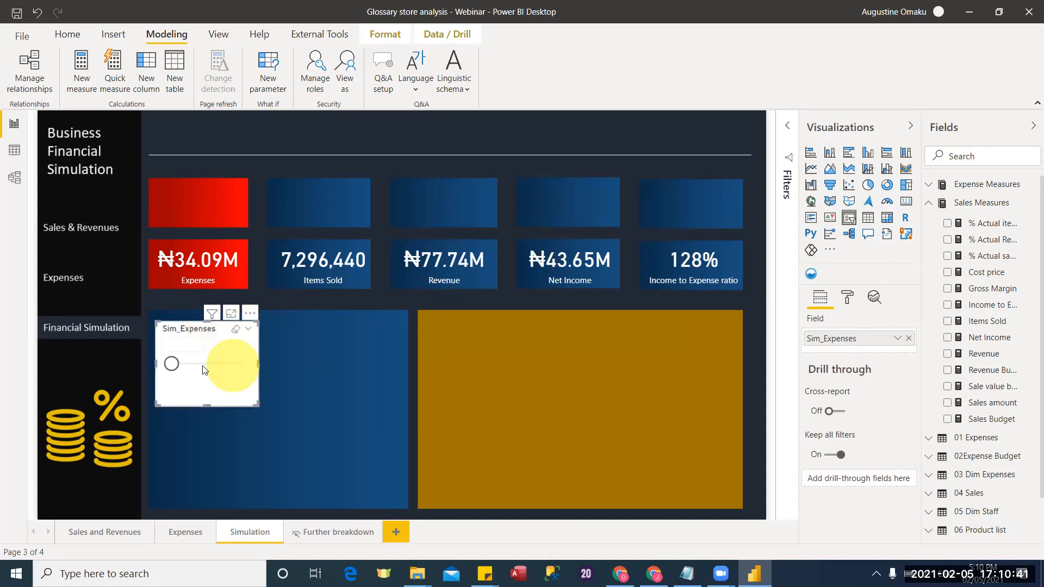
Start a new what-if parameter named Sim_items_sold with the Decimal number data type.
click(325, 364)
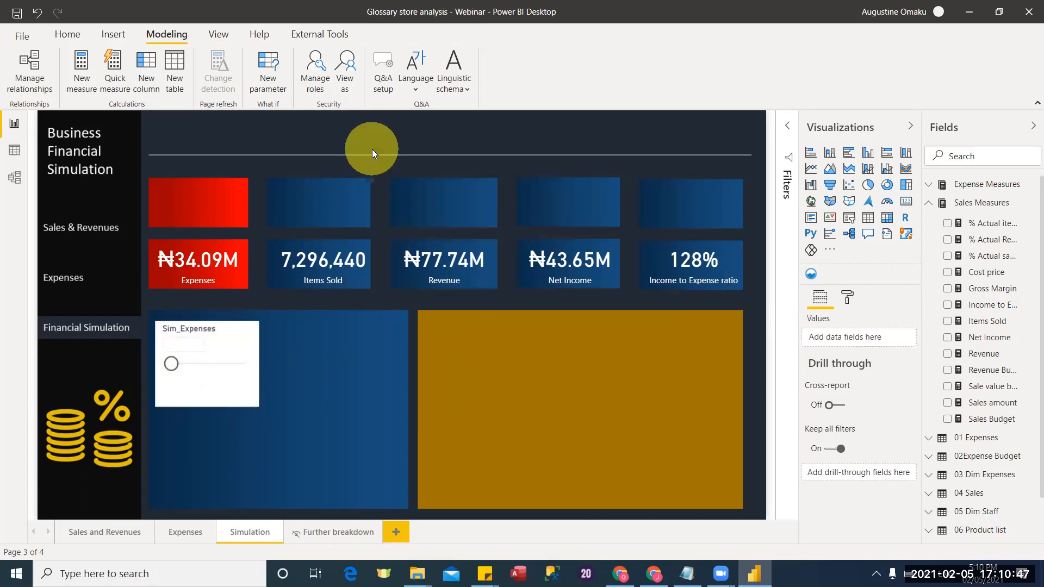
click(270, 80)
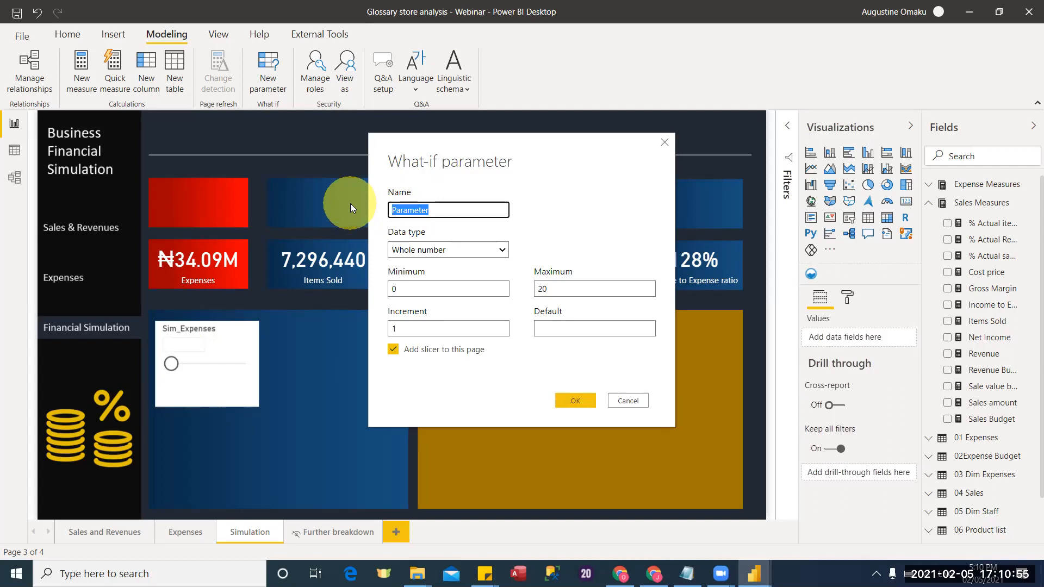
text(Sim_items_sold)
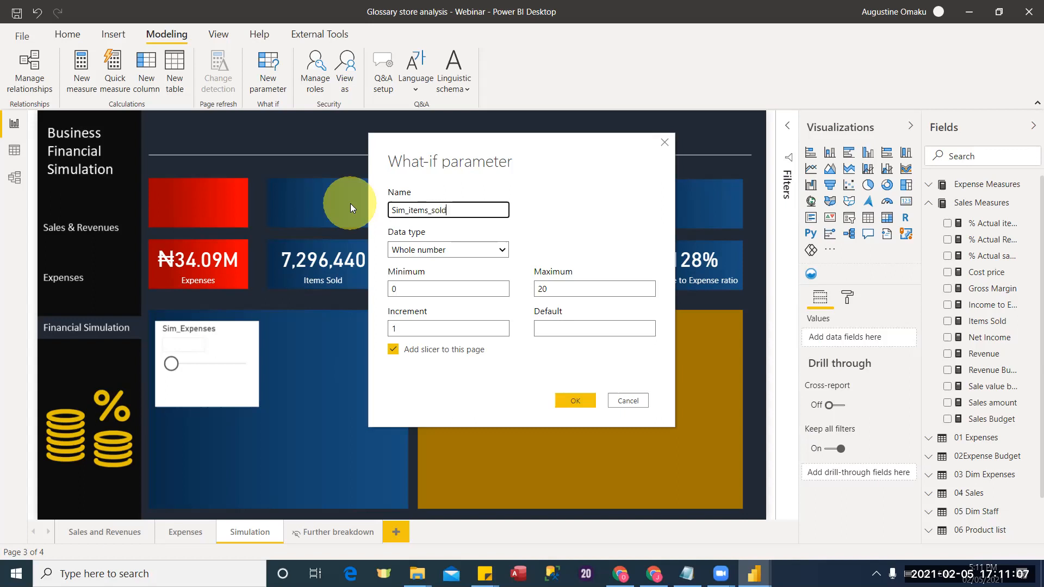
click(426, 250)
click(423, 276)
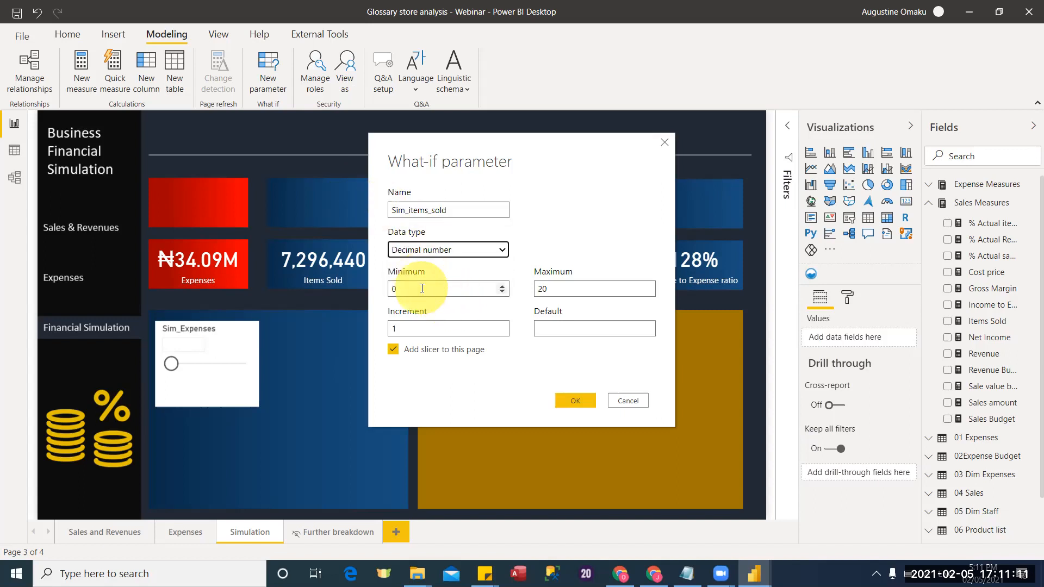
Give the Sim_items_sold parameter a minimum of -1, a maximum of 1 and an increment of 0.02.
key(Tab)
text(-1)
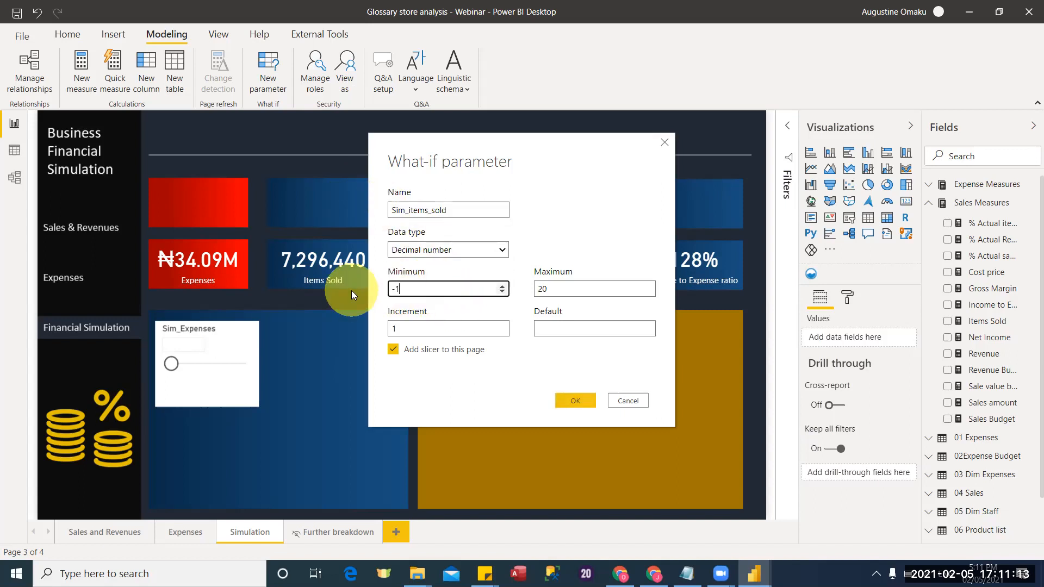
double_click(540, 288)
text(1)
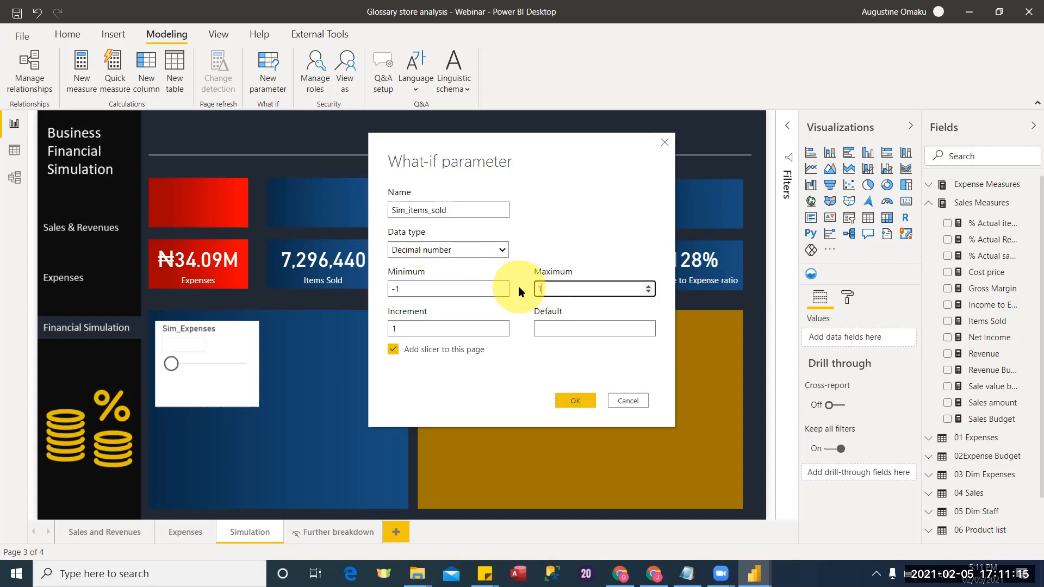
click(394, 328)
click(354, 329)
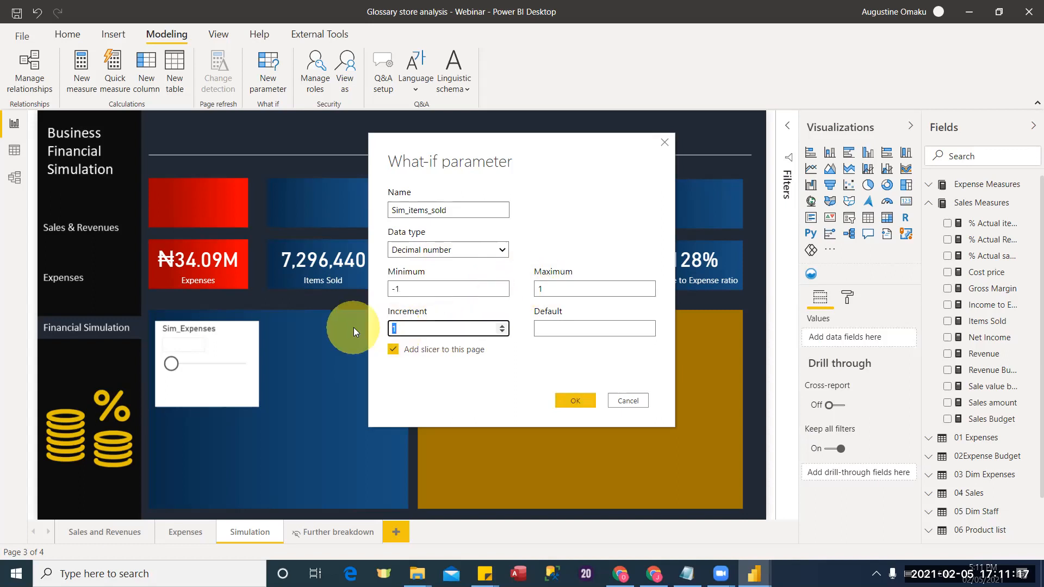
text(0.)
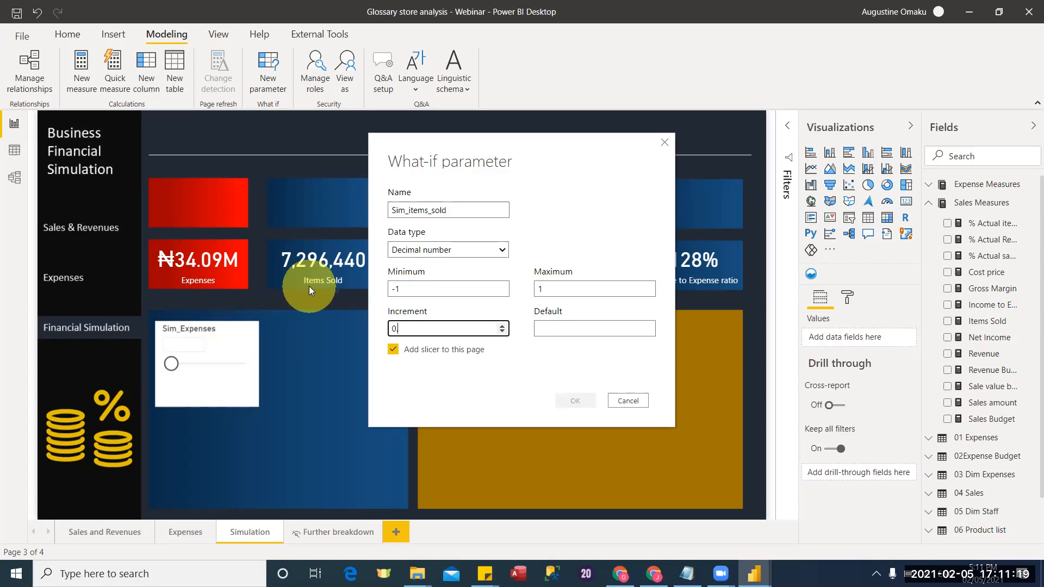
text(02)
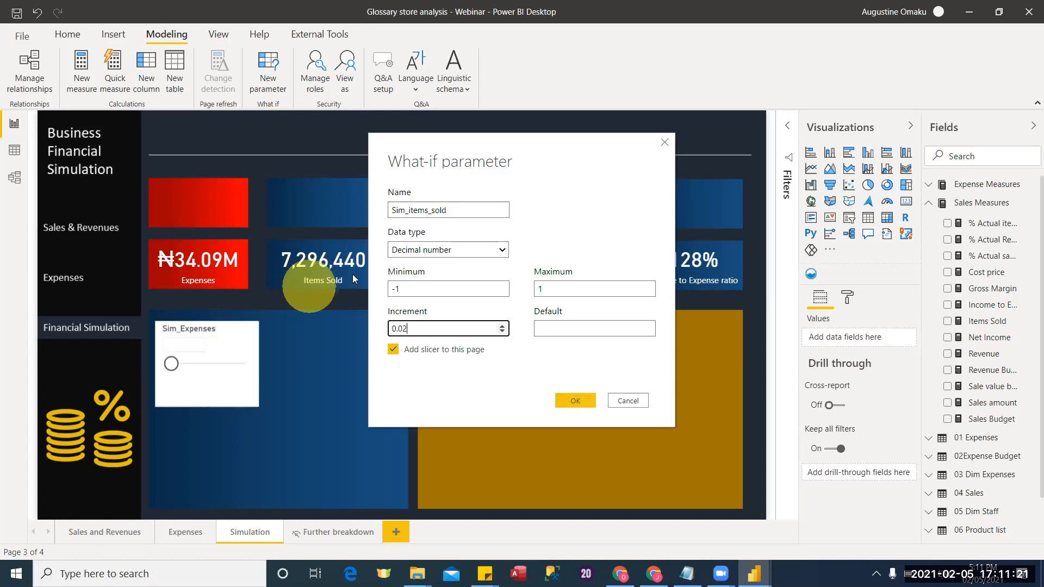
Create the Sim_items_sold parameter with default 0 and a slicer, placing the slicer to the right of the Sim_Expenses slicer.
click(563, 330)
text(0)
click(576, 402)
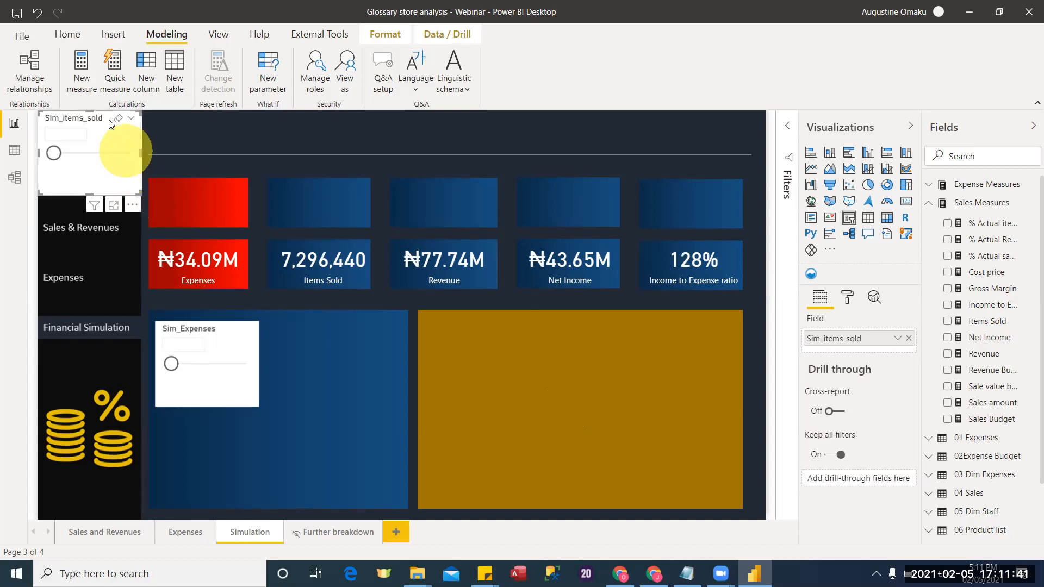
drag(268, 264, 347, 327)
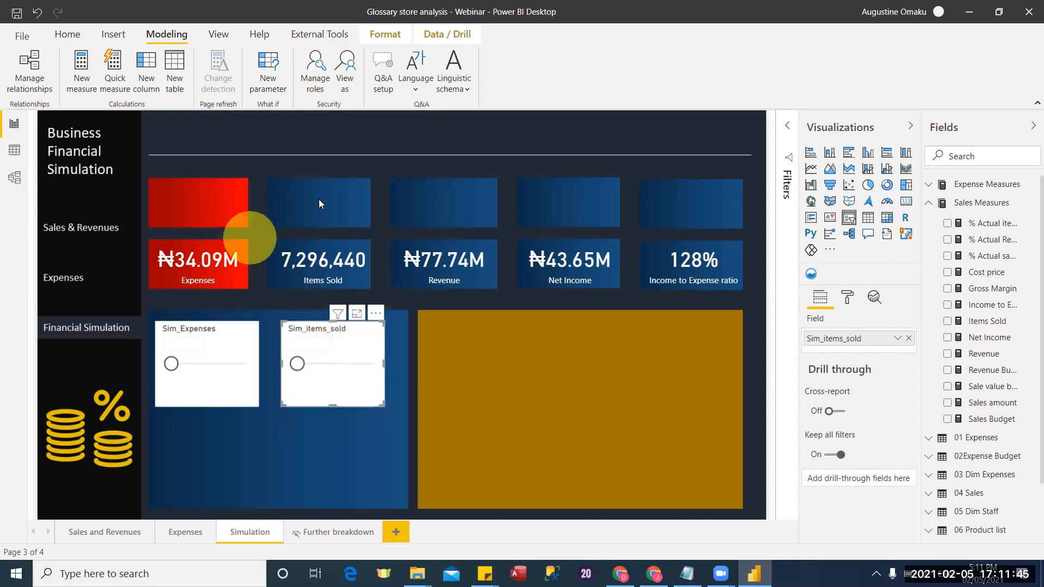
Start defining another what-if parameter, with its name ready for replacement.
click(268, 76)
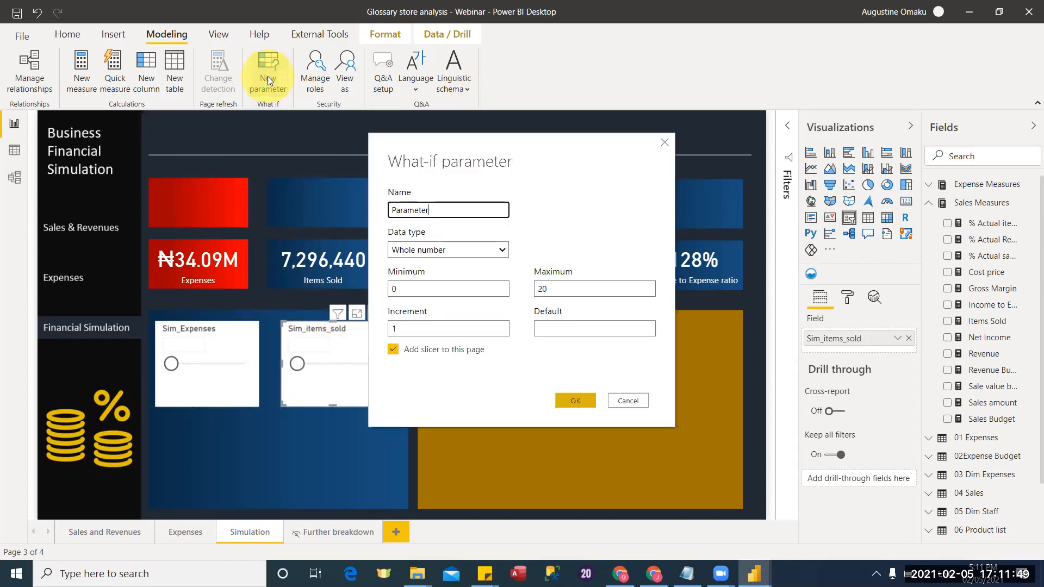
drag(456, 210, 369, 208)
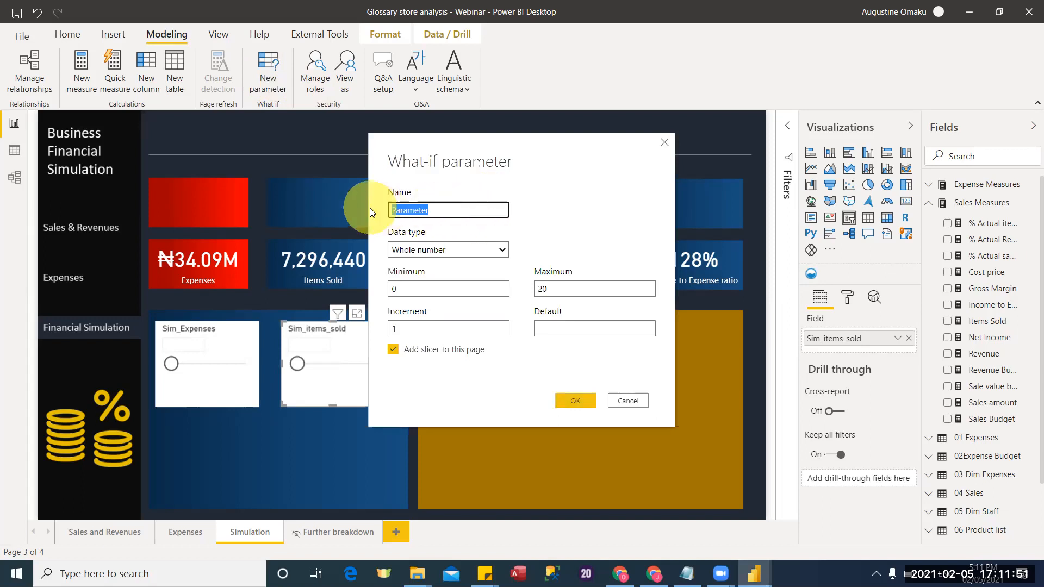
text(Price per i)
key(BackSpace)
key(BackSpace)
key(BackSpace)
key(BackSpace)
key(BackSpace)
key(BackSpace)
key(BackSpace)
key(BackSpace)
key(BackSpace)
key(BackSpace)
key(BackSpace)
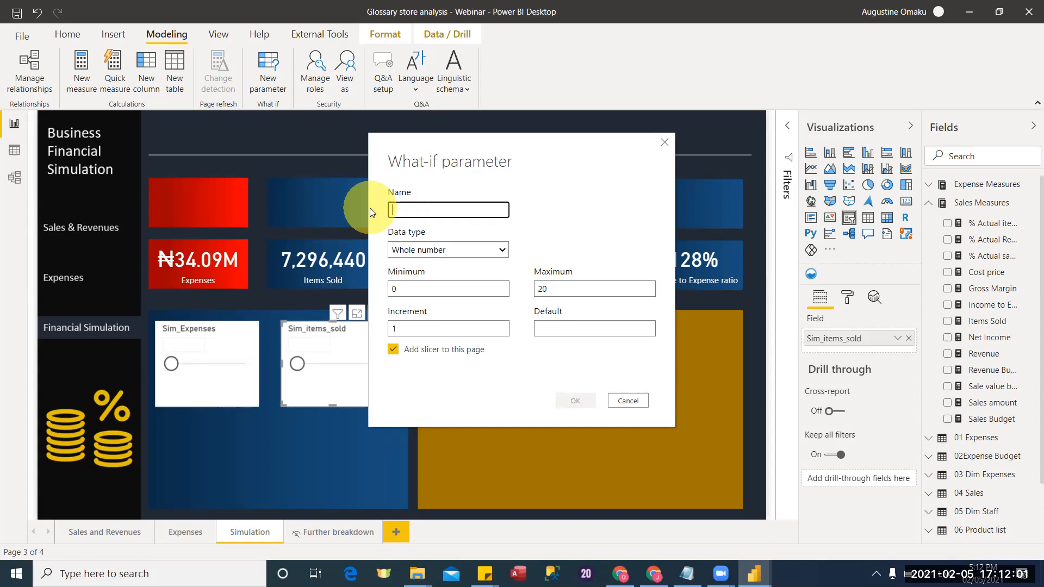
Name the new parameter Sim_price_per_item and give it the Decimal number data type.
text(Sim)
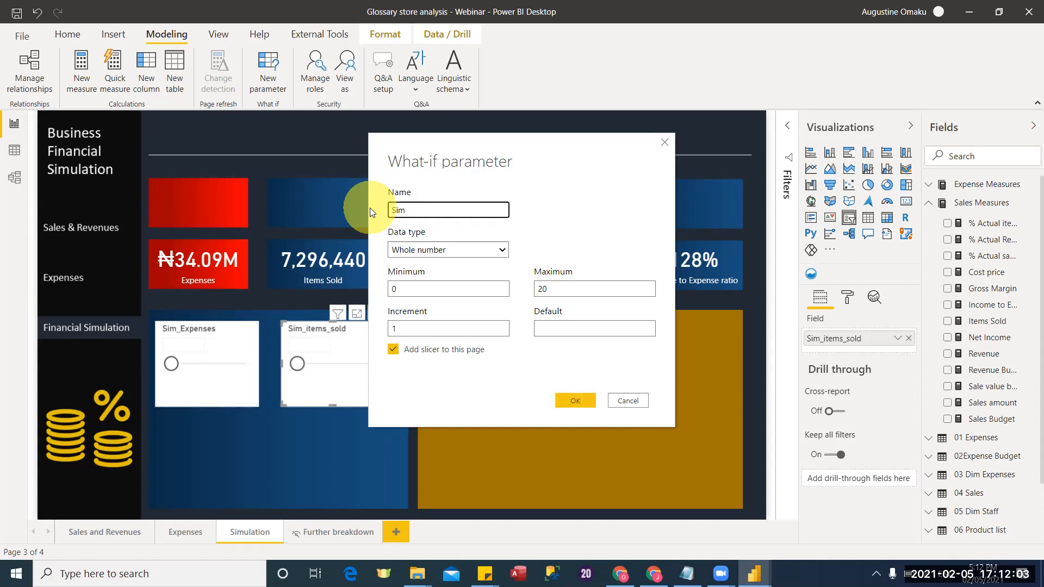
text(_pro)
text(ce)
text(_per)
text(_item)
click(413, 250)
click(427, 273)
Give the Sim_price_per_item parameter a minimum of -1, a maximum of 1 and an increment of 0.02.
click(430, 284)
key(BackSpace)
text(-1)
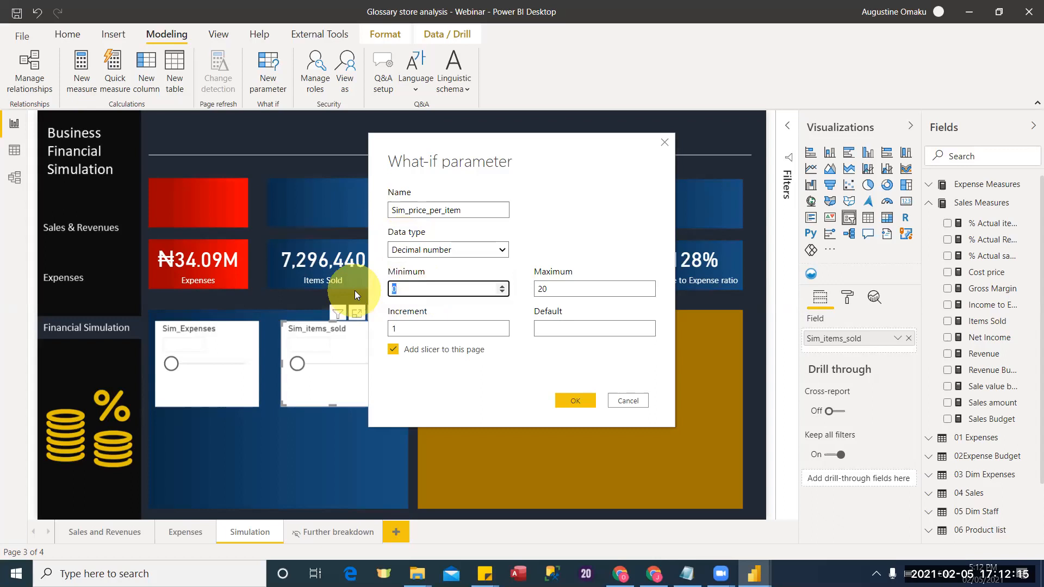
double_click(545, 288)
text(1)
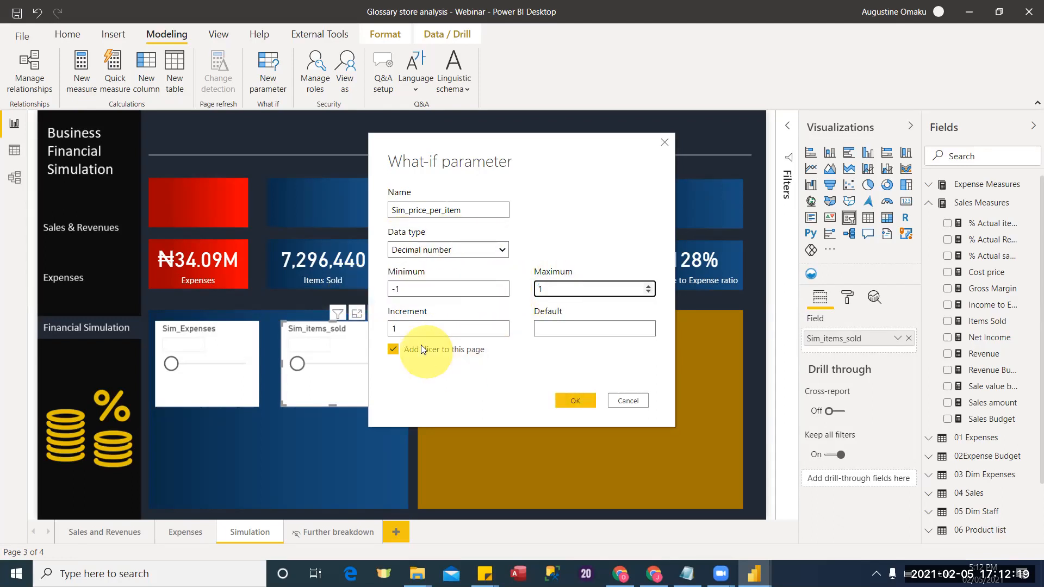
double_click(393, 329)
text(0,02)
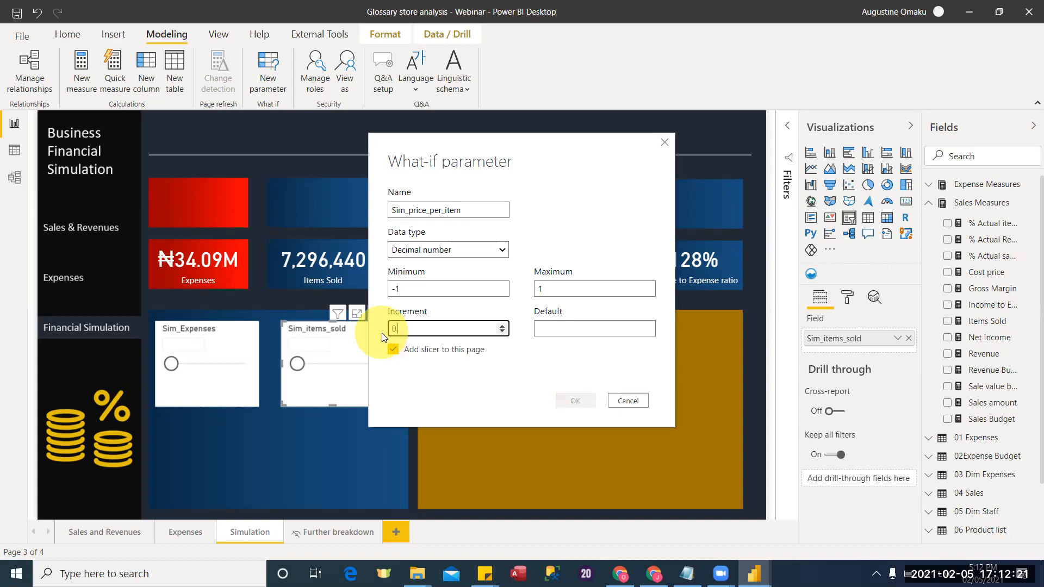
Create the Sim_price_per_item parameter with default 0 and a slicer, placing the slicer directly below the Sim_Expenses slicer.
click(534, 326)
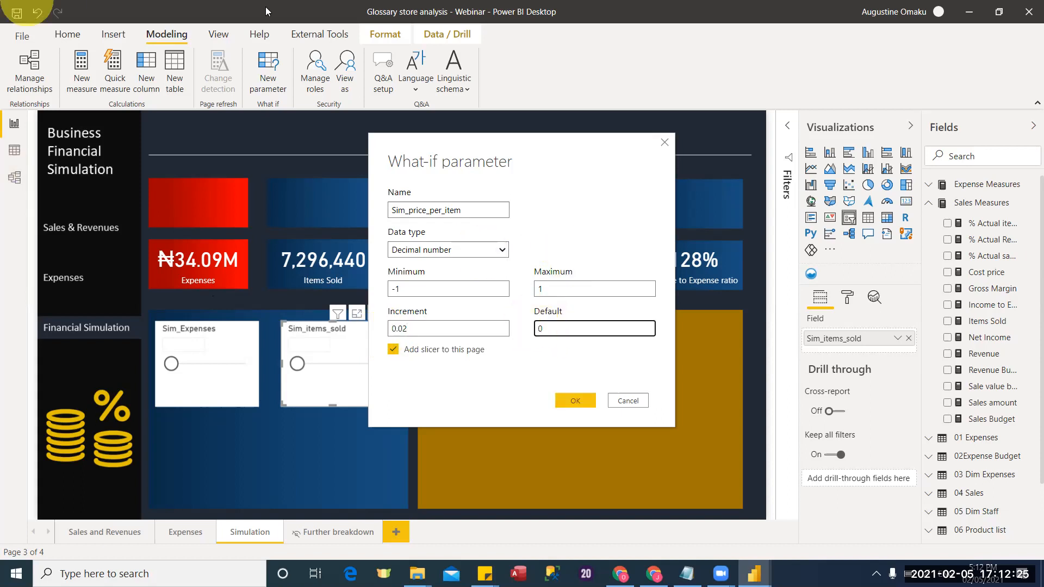
click(567, 405)
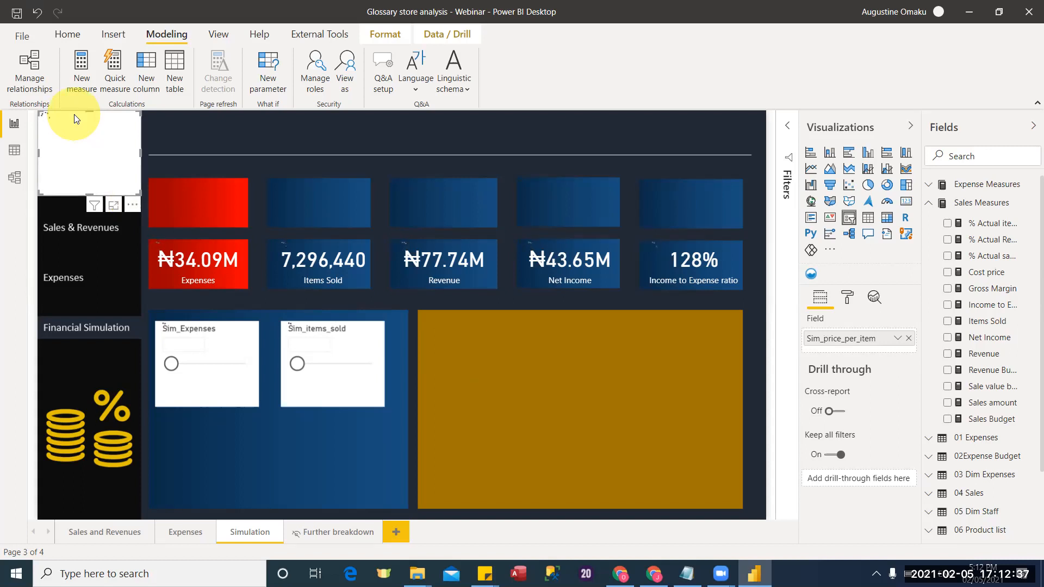
drag(75, 118, 192, 420)
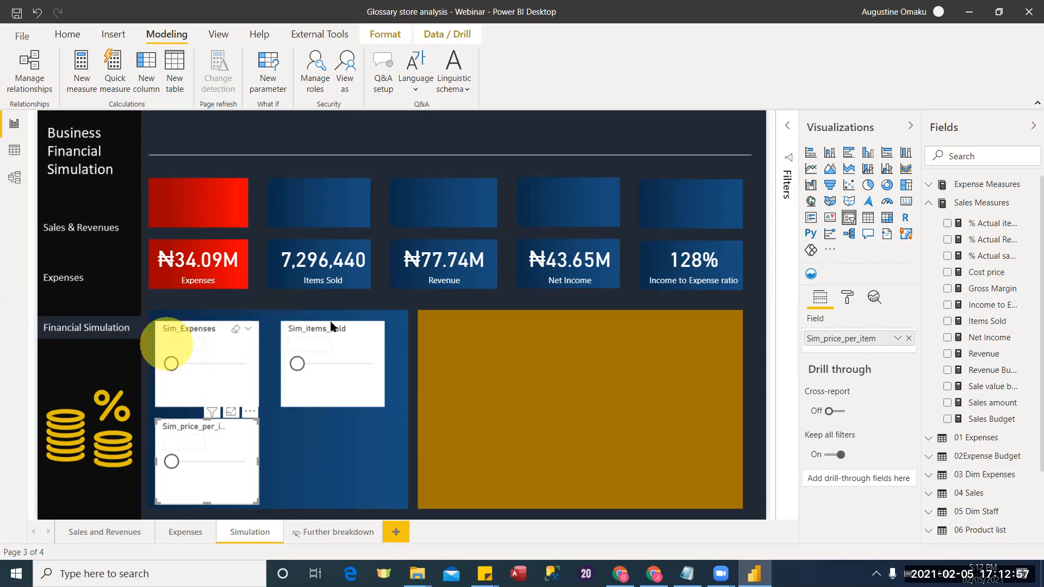
Select the Sim_Expenses, Sim_items_sold and Sim_price_per_item slicers together and turn off their background.
ctrl+click(354, 402)
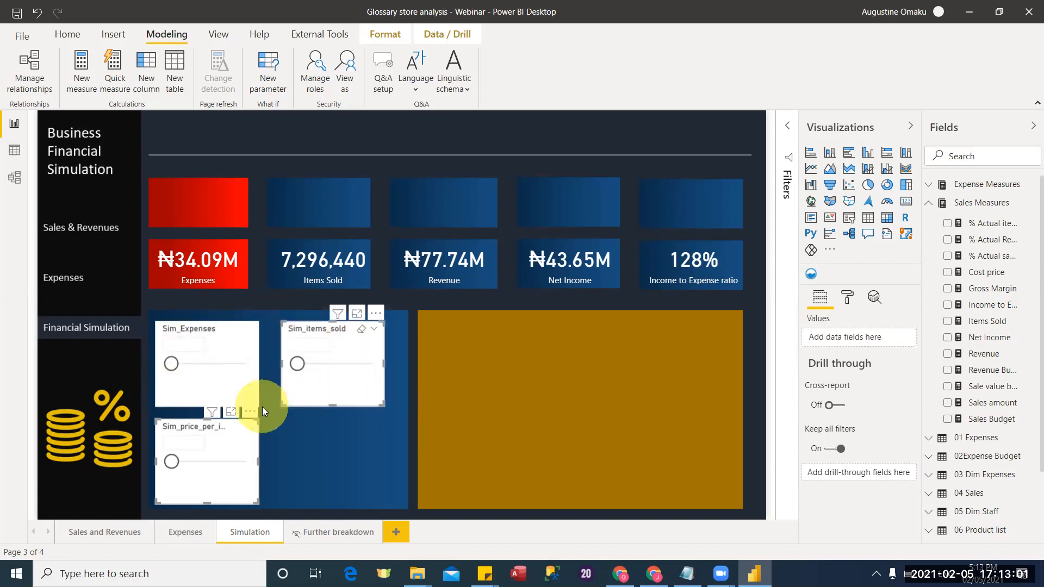
ctrl+click(261, 448)
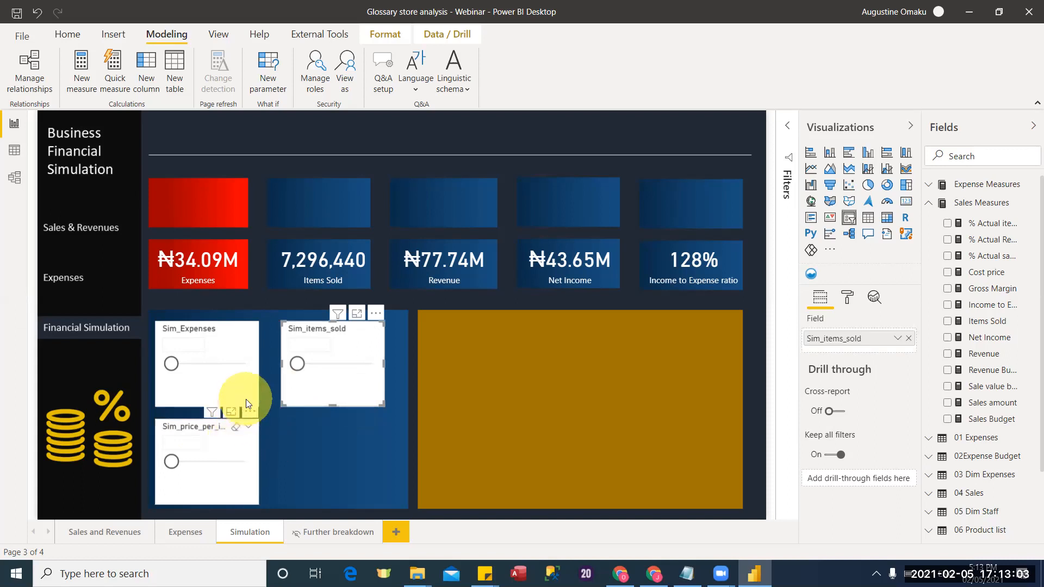
ctrl+click(247, 404)
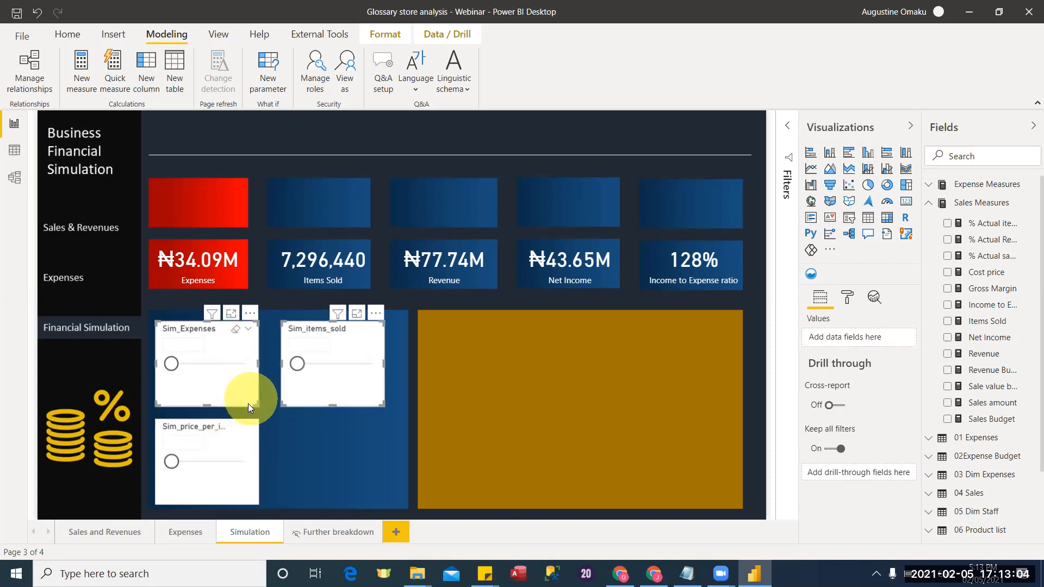
ctrl+click(238, 495)
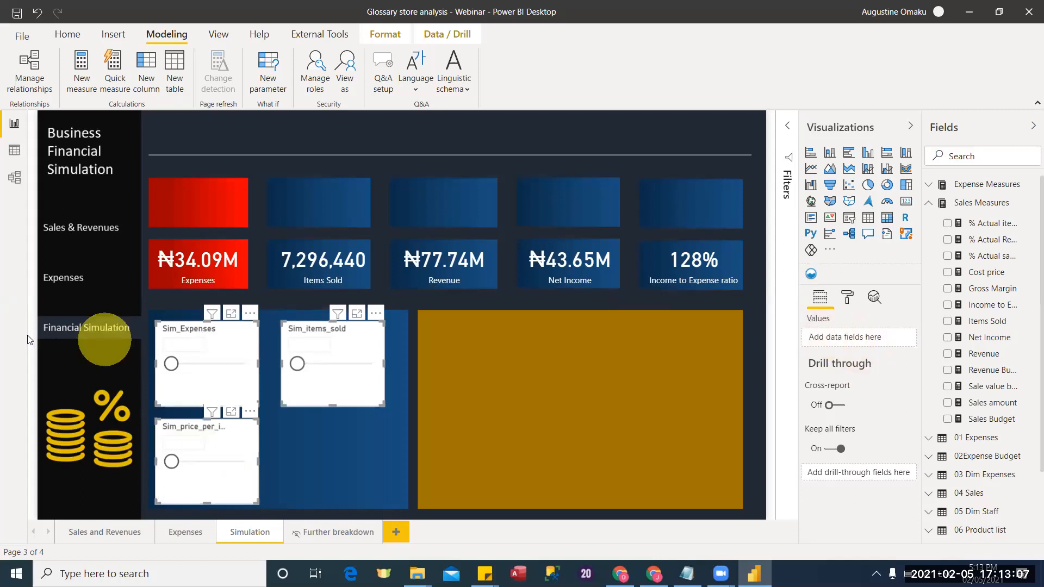
click(848, 301)
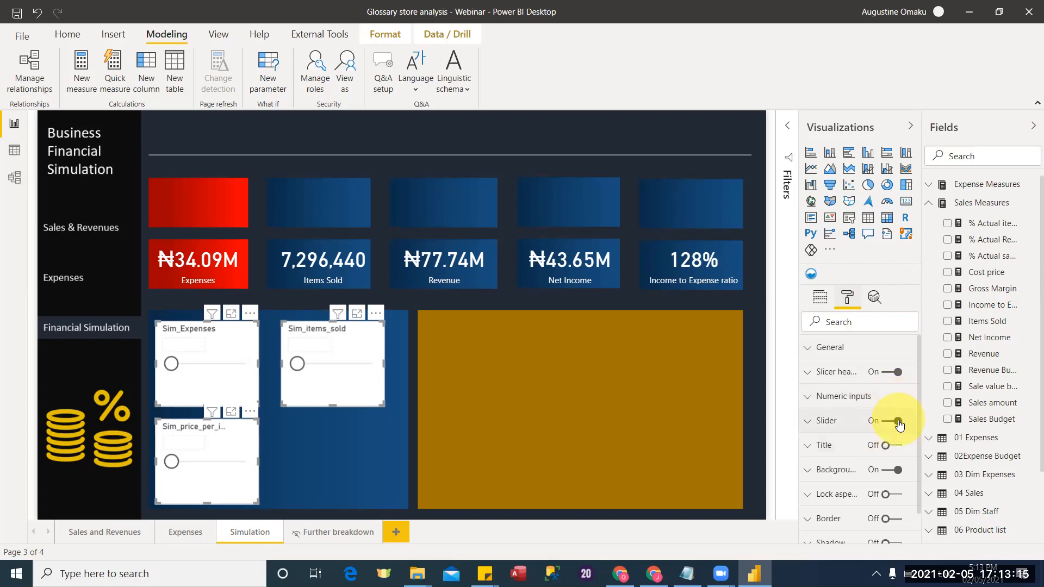
click(893, 470)
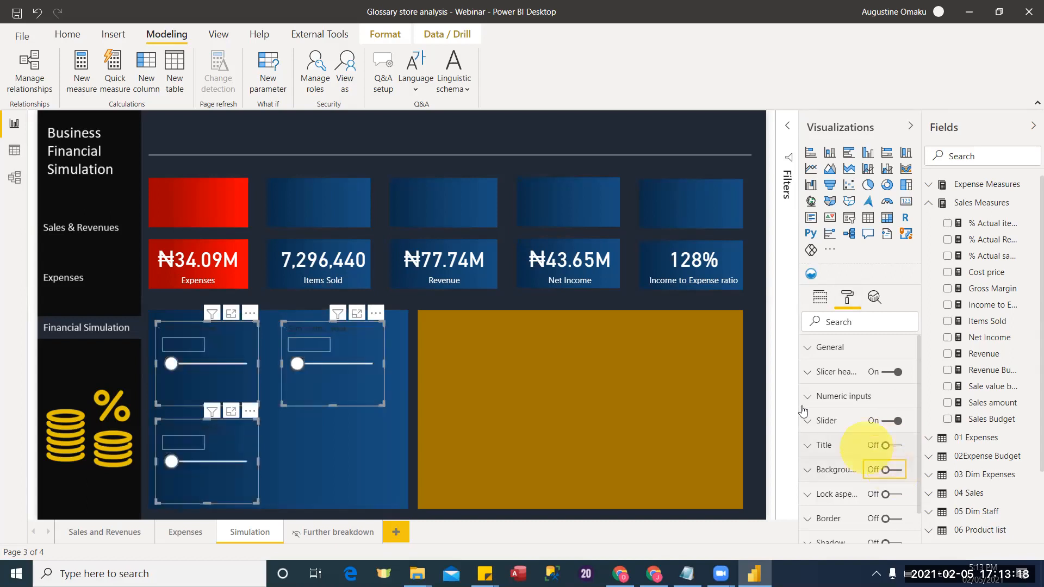
Set the slicer header font color of the three selected slicers to white.
click(807, 372)
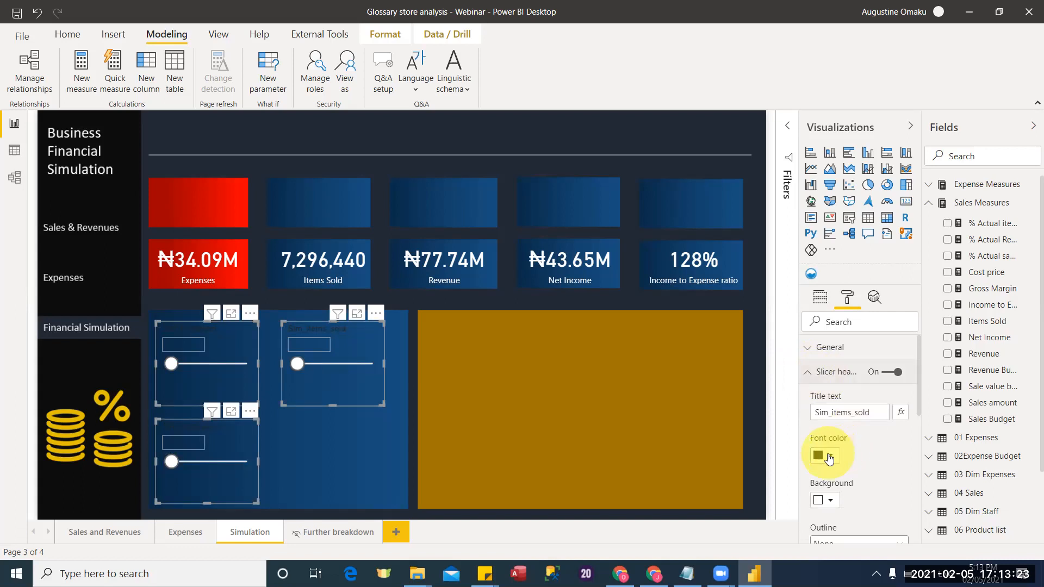
click(829, 457)
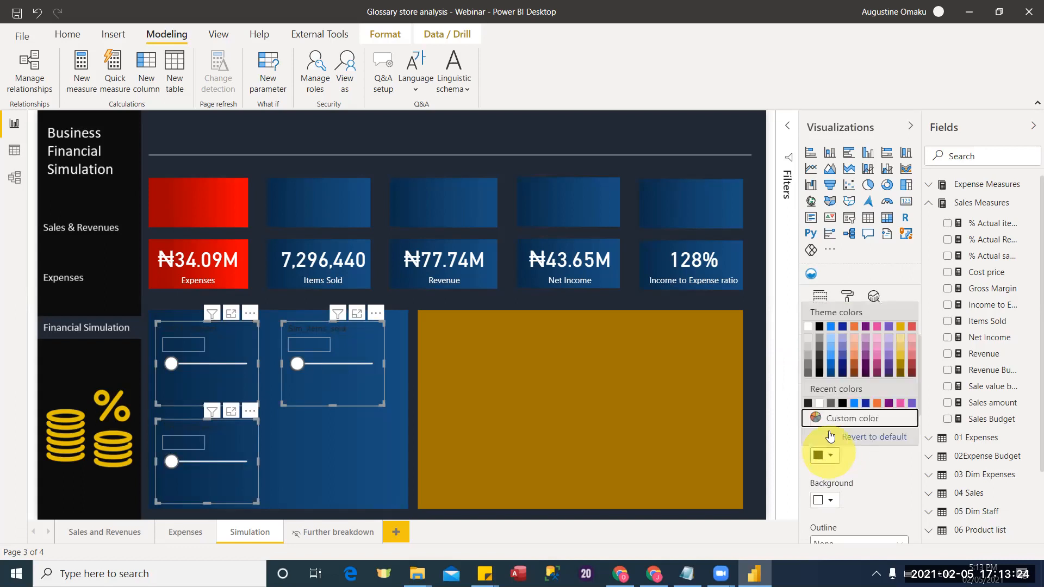
click(816, 402)
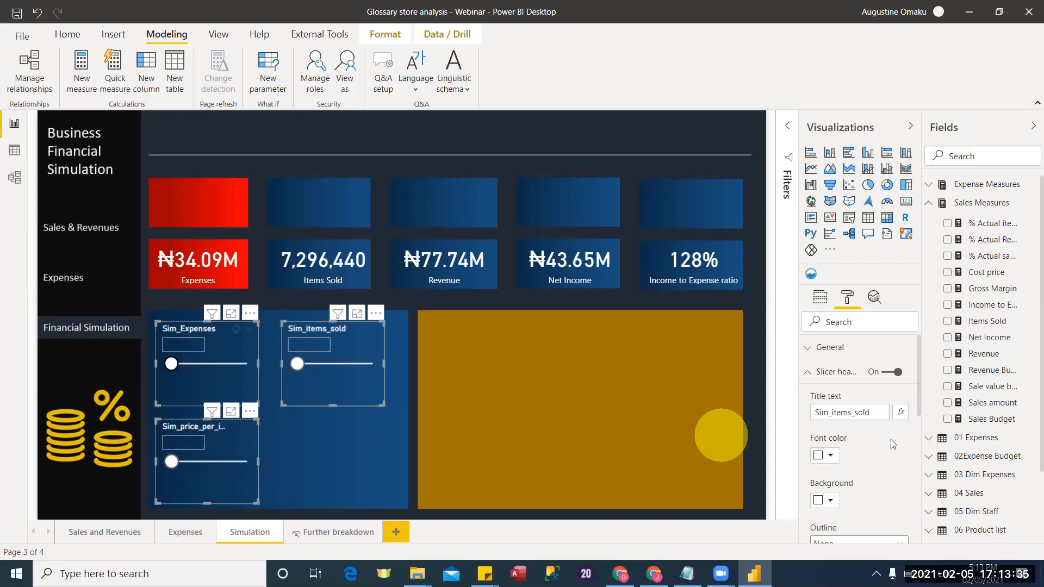
click(807, 372)
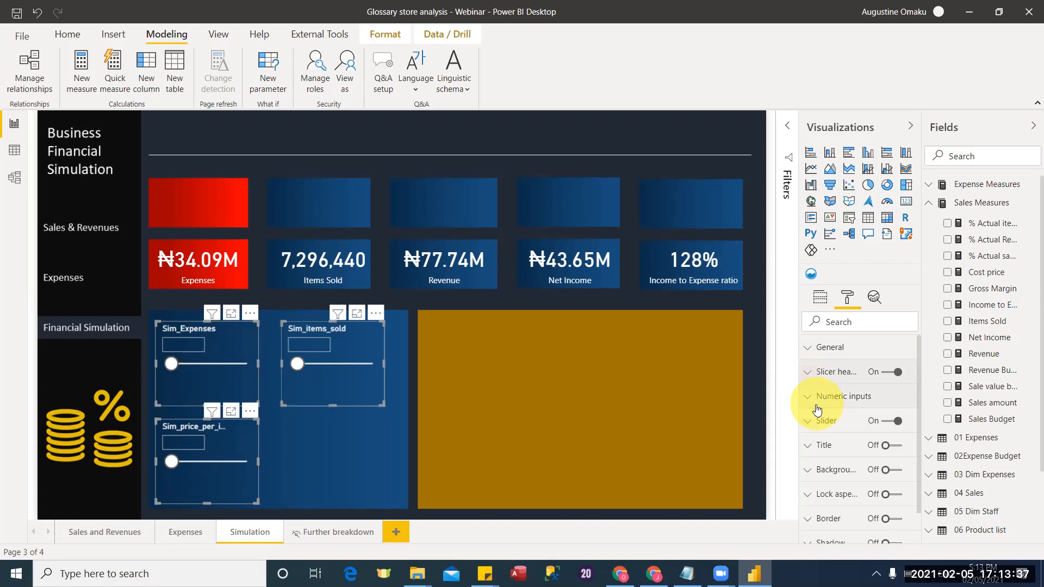
Set the numeric inputs font color of the three slicers to white, and move the Sim_Expenses slider to about -0.54.
click(807, 396)
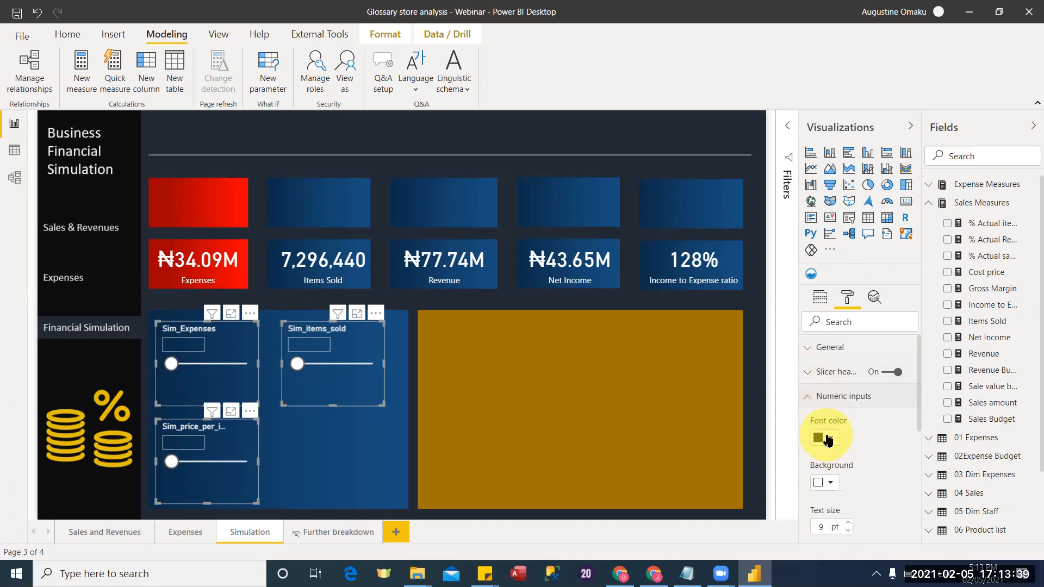
click(827, 439)
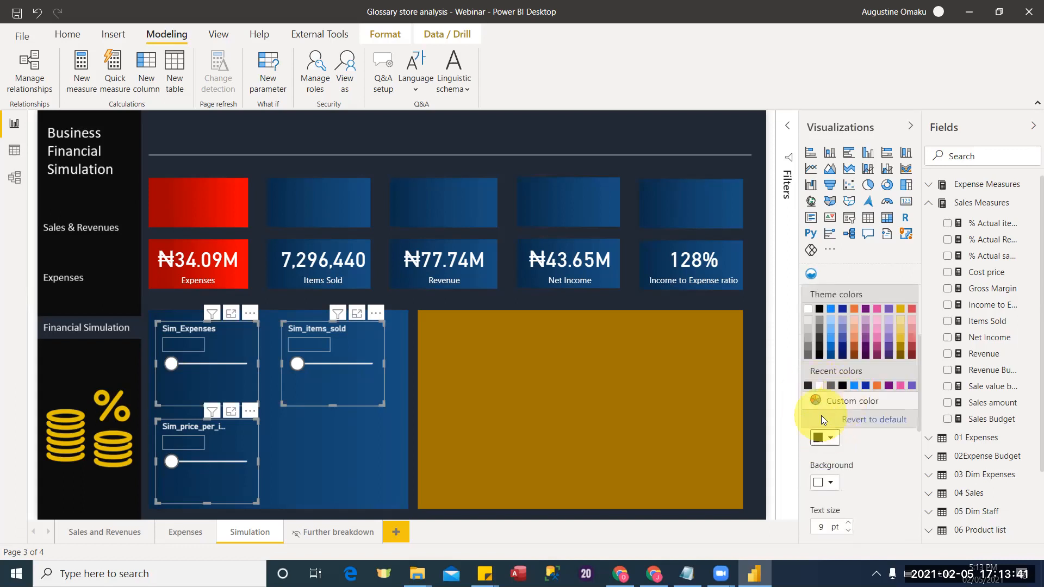
click(822, 419)
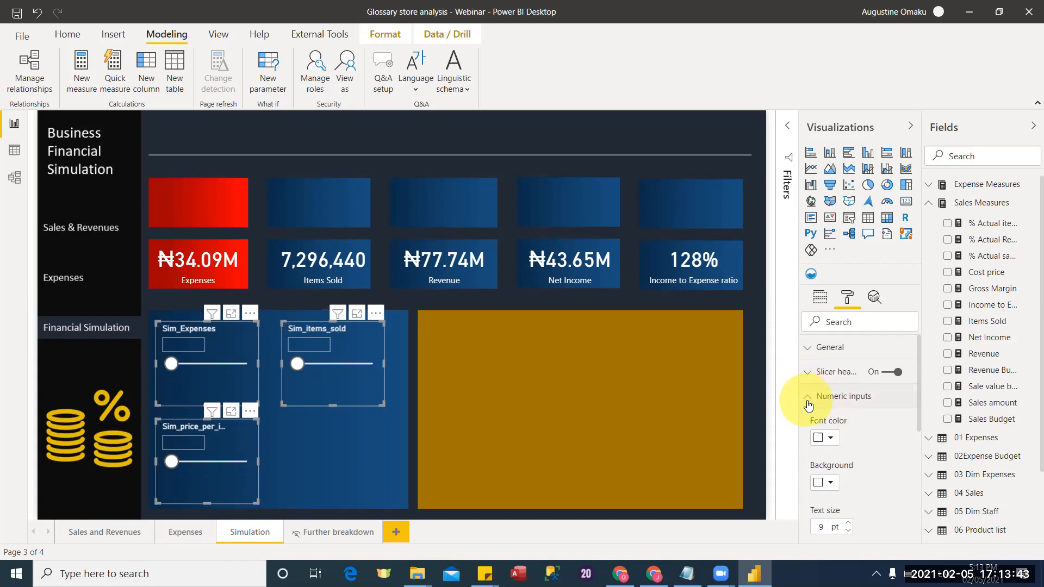
click(808, 397)
drag(171, 364, 185, 368)
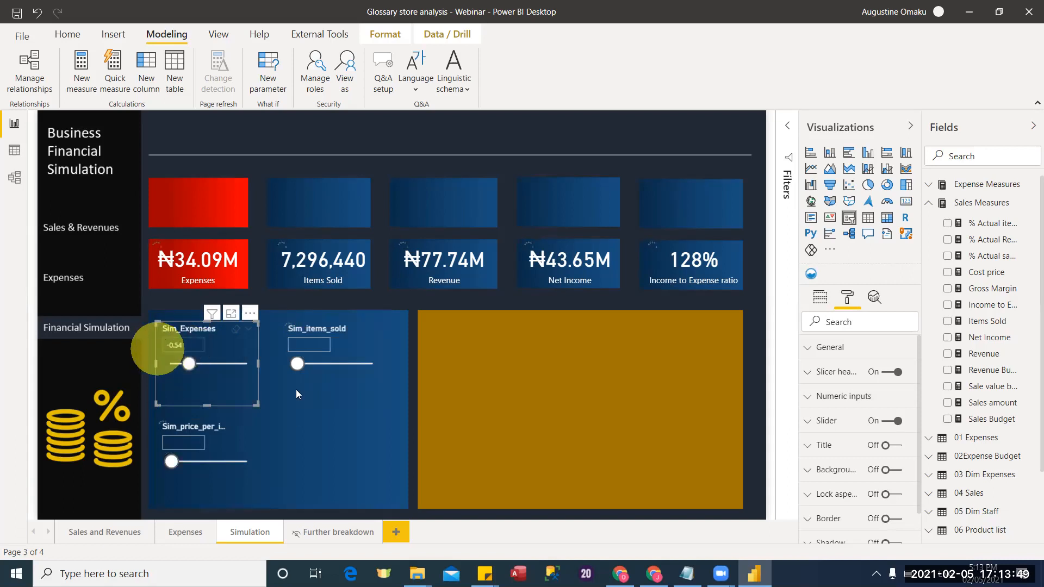
Move the Sim_items_sold slider to about -0.48 and the Sim_price_per_item slider to about 0.54.
click(327, 376)
drag(296, 370, 317, 363)
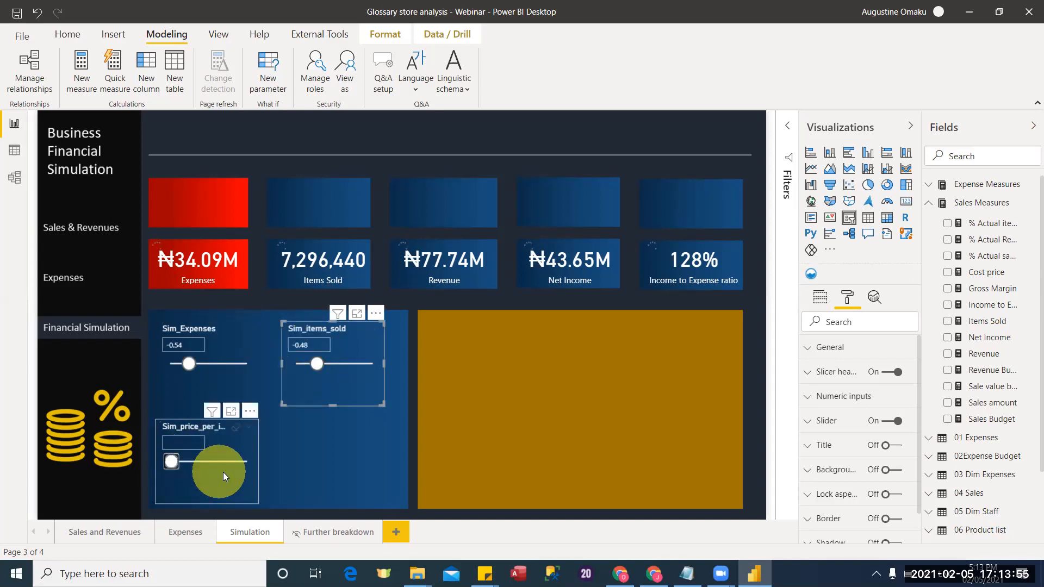
click(177, 465)
drag(178, 466, 227, 462)
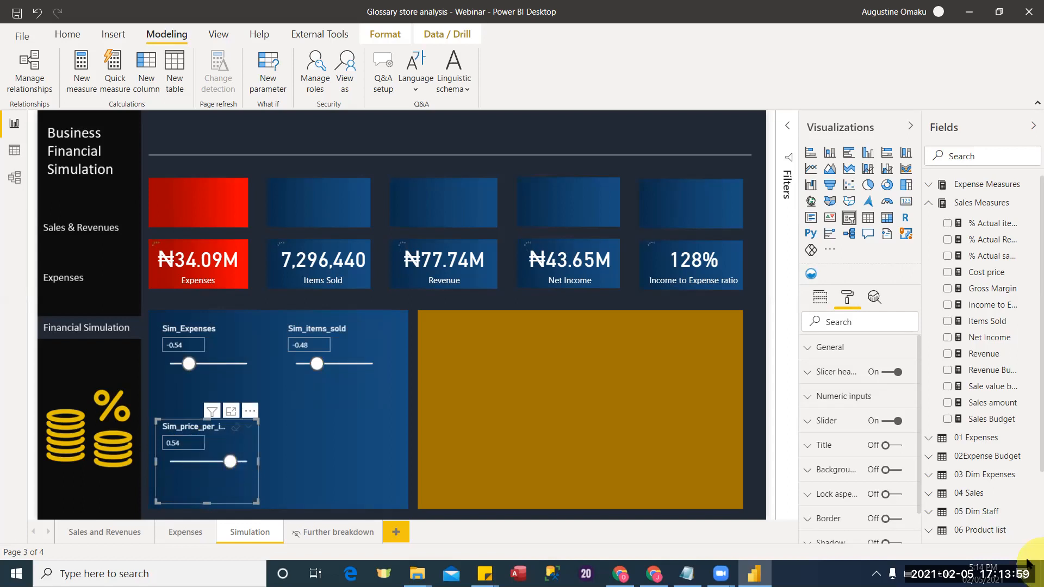
In the model view, turn on percentage format for both the Sim_Expenses column and the Sim_Expenses Value measure.
click(929, 205)
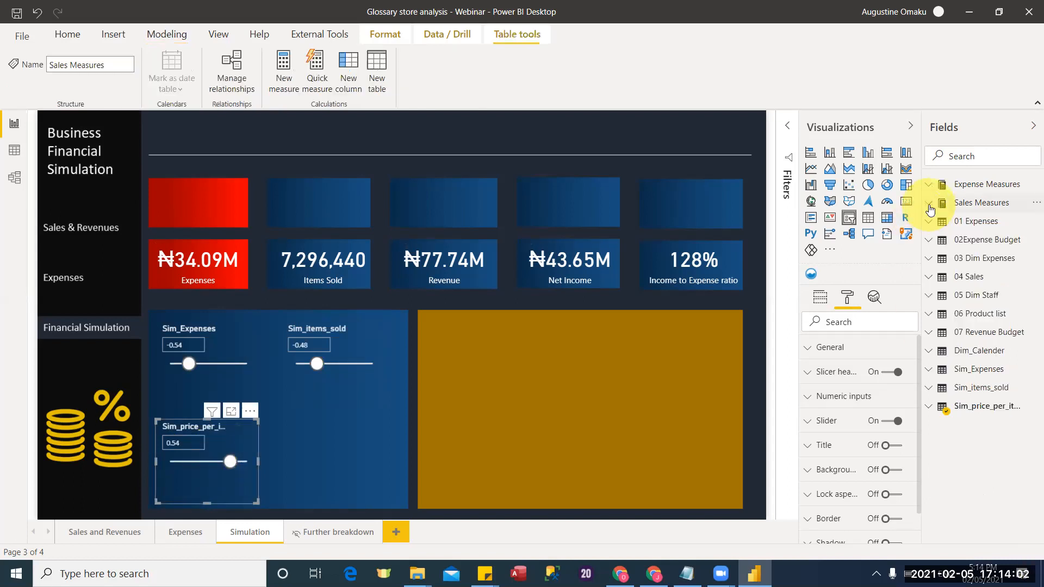
click(929, 372)
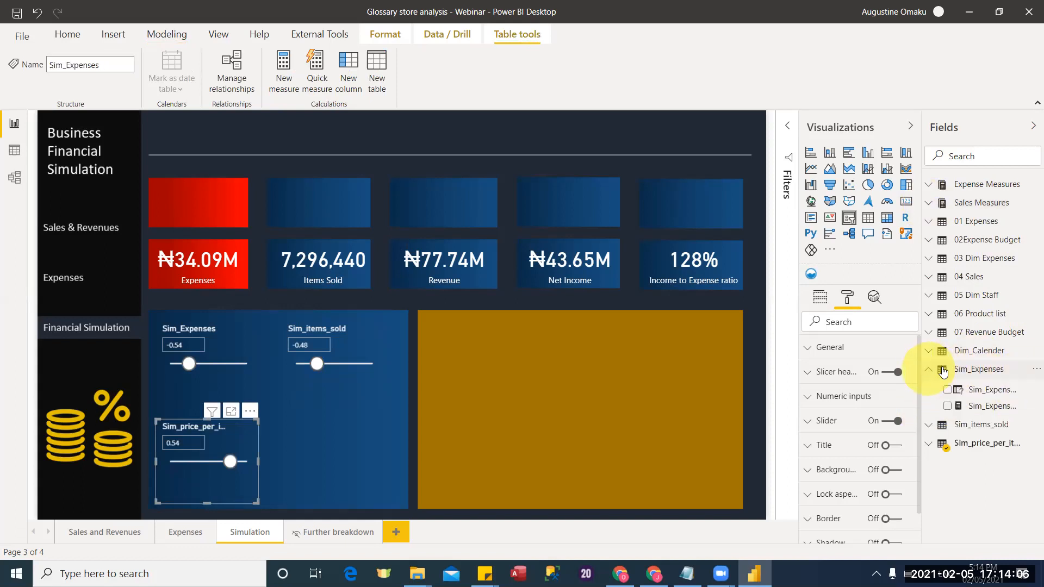
click(991, 392)
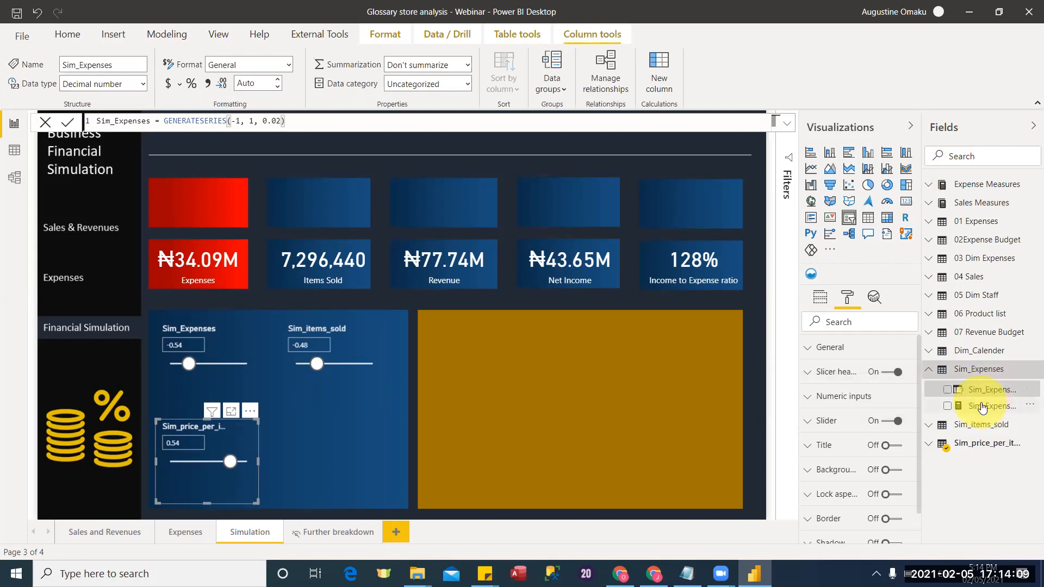
click(982, 407)
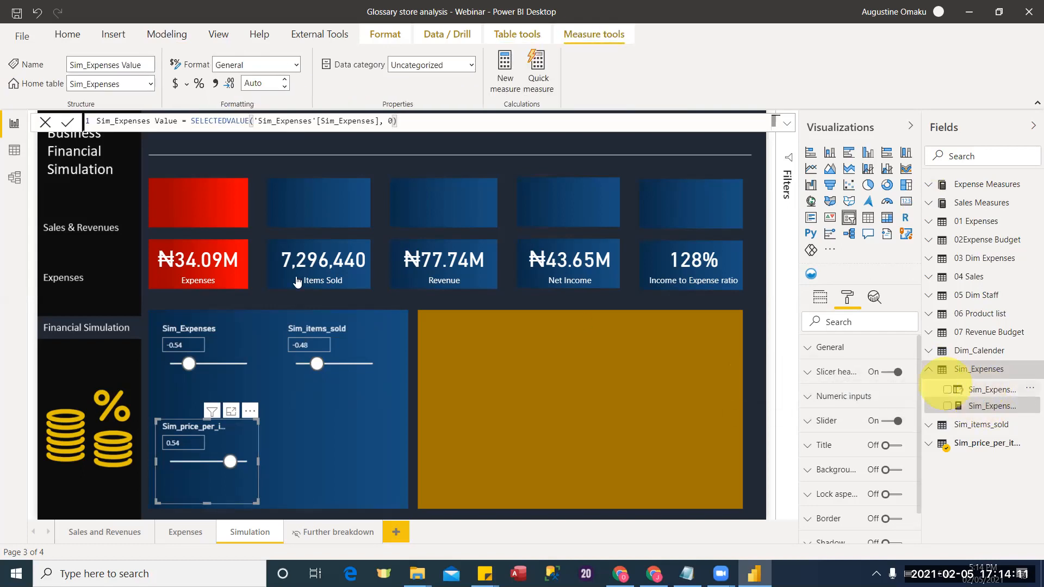
click(26, 183)
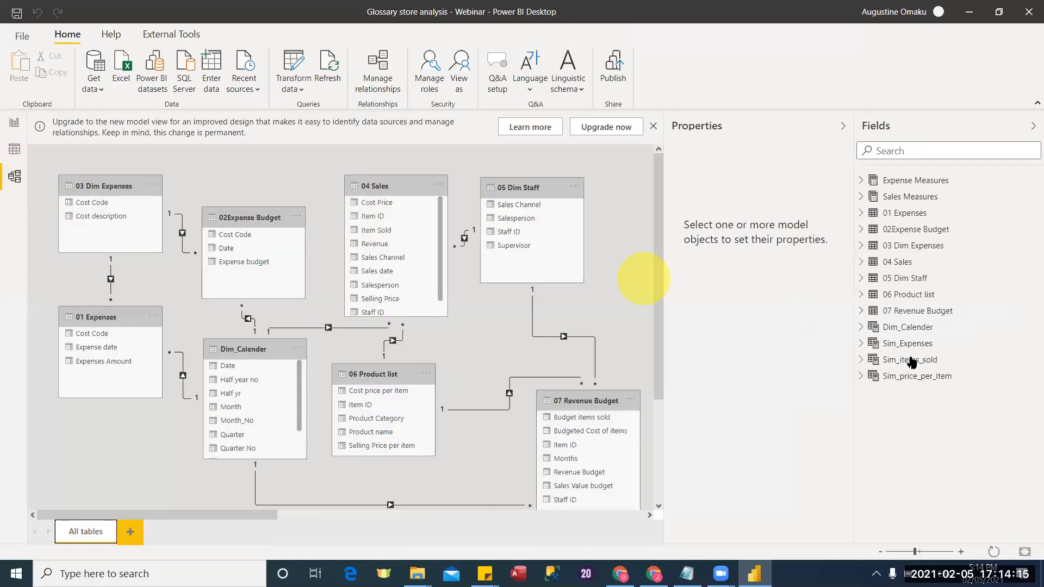
click(861, 343)
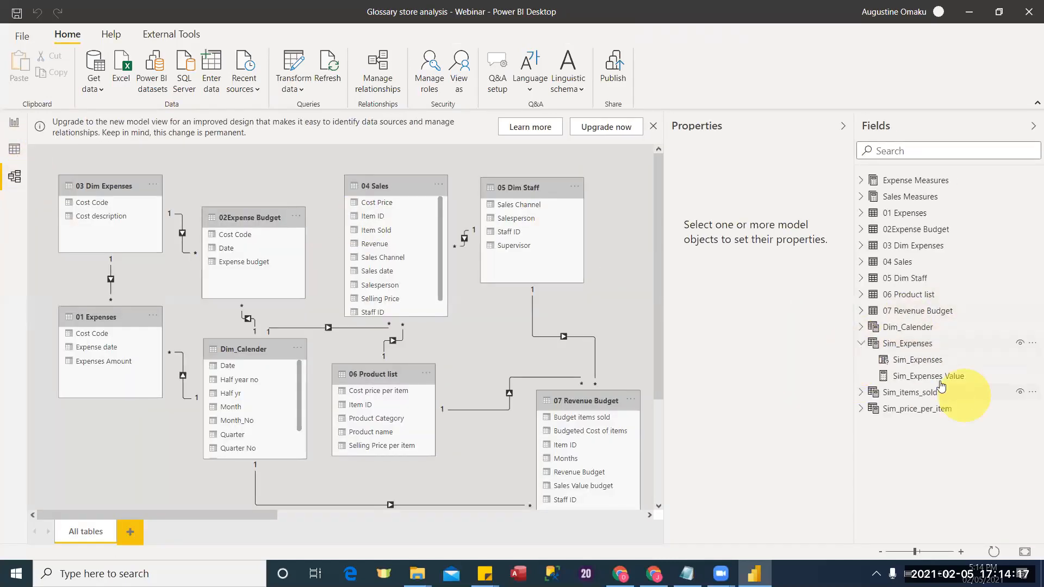
click(905, 360)
ctrl+click(917, 379)
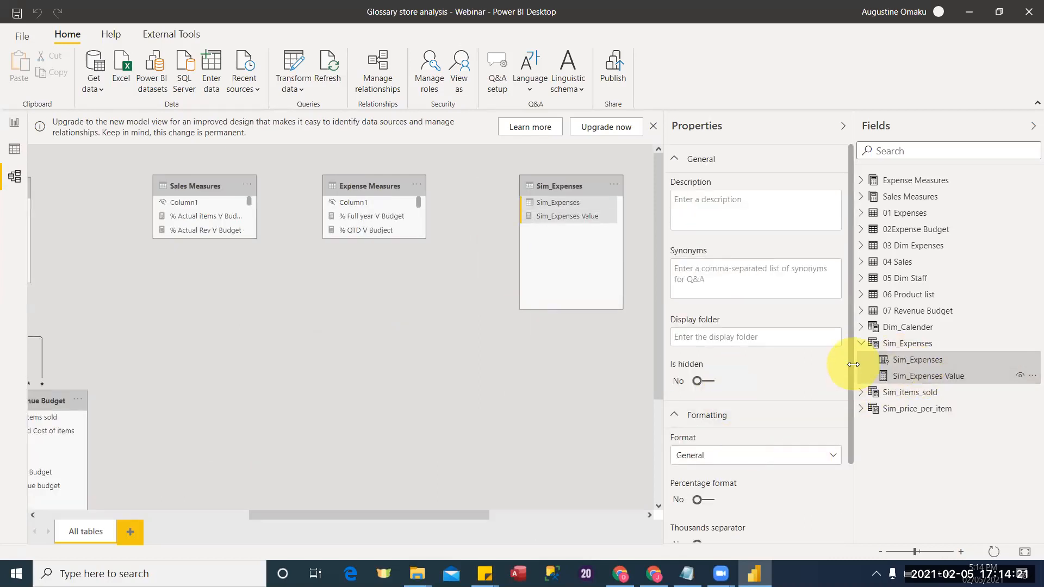
drag(851, 372, 862, 478)
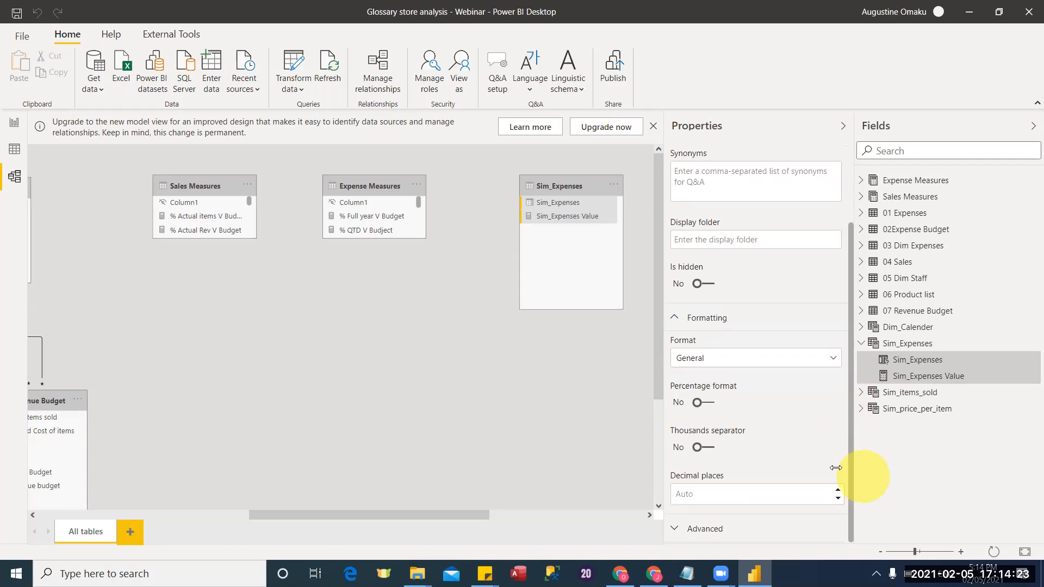
click(698, 403)
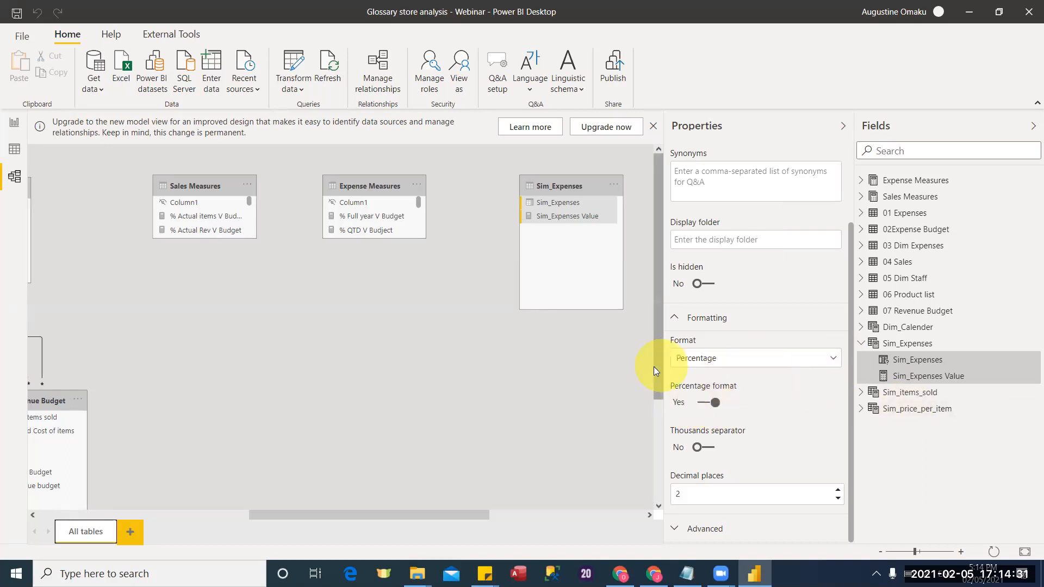
Turn on percentage format for both the Sim_items_sold column and the Sim_items_sold Value measure.
click(865, 396)
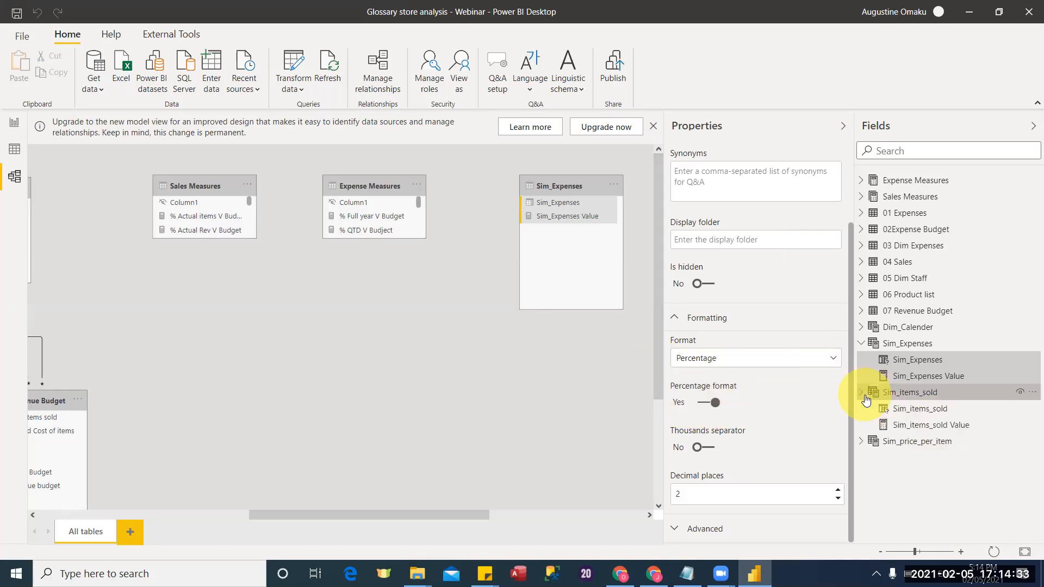
click(932, 412)
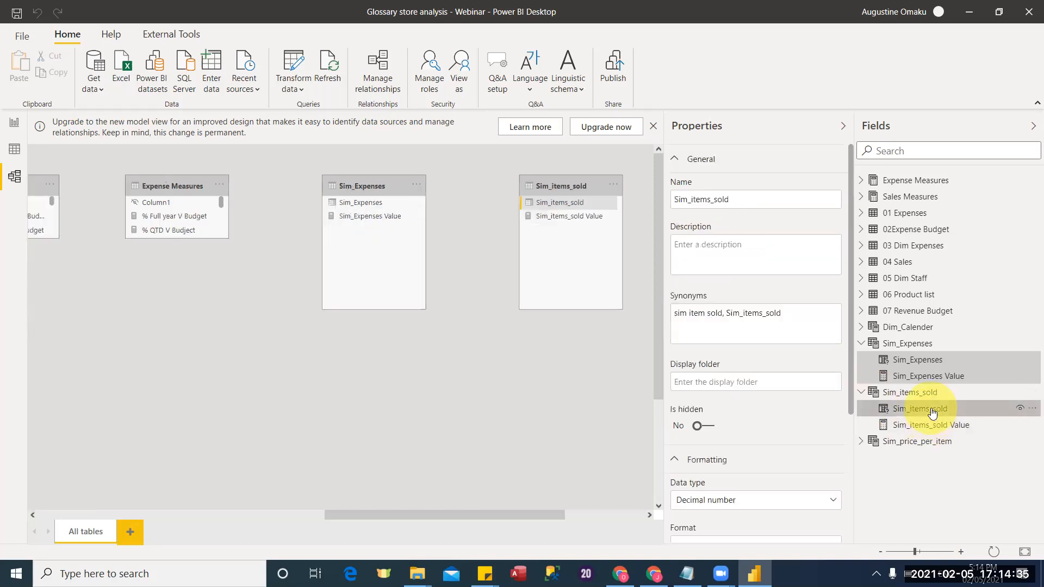
ctrl+click(930, 425)
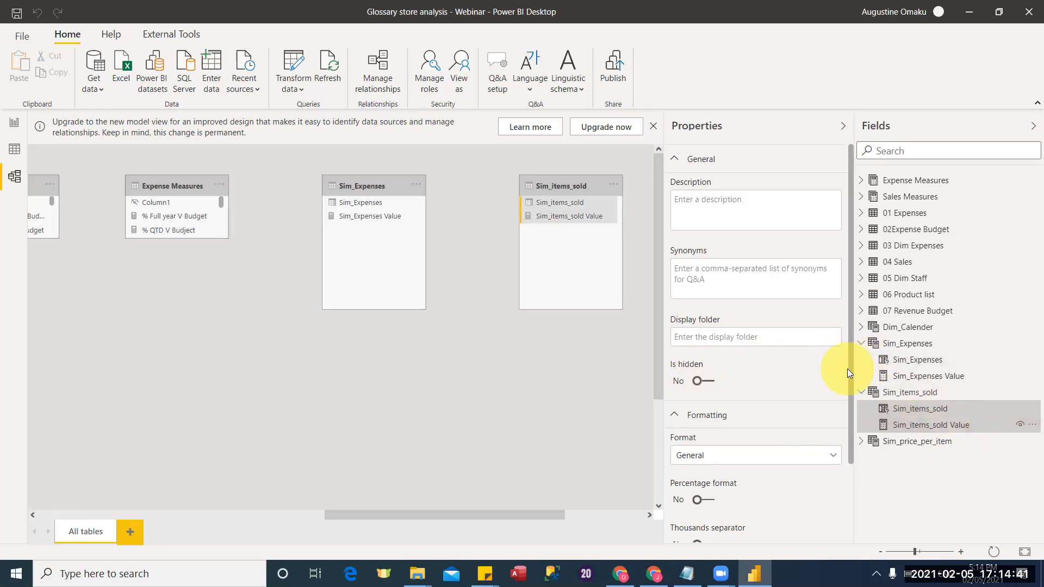
click(702, 499)
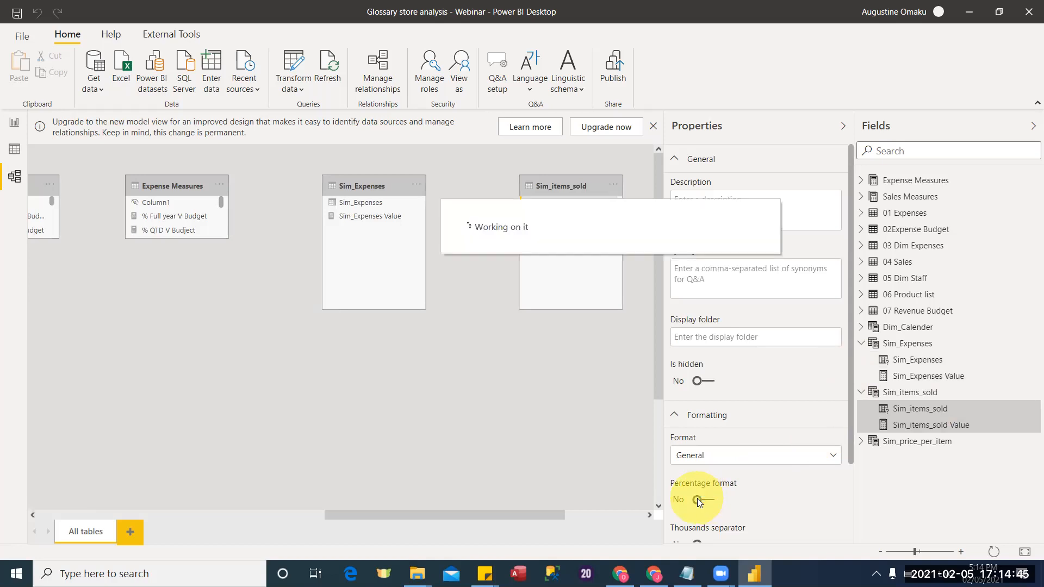
drag(850, 439, 852, 522)
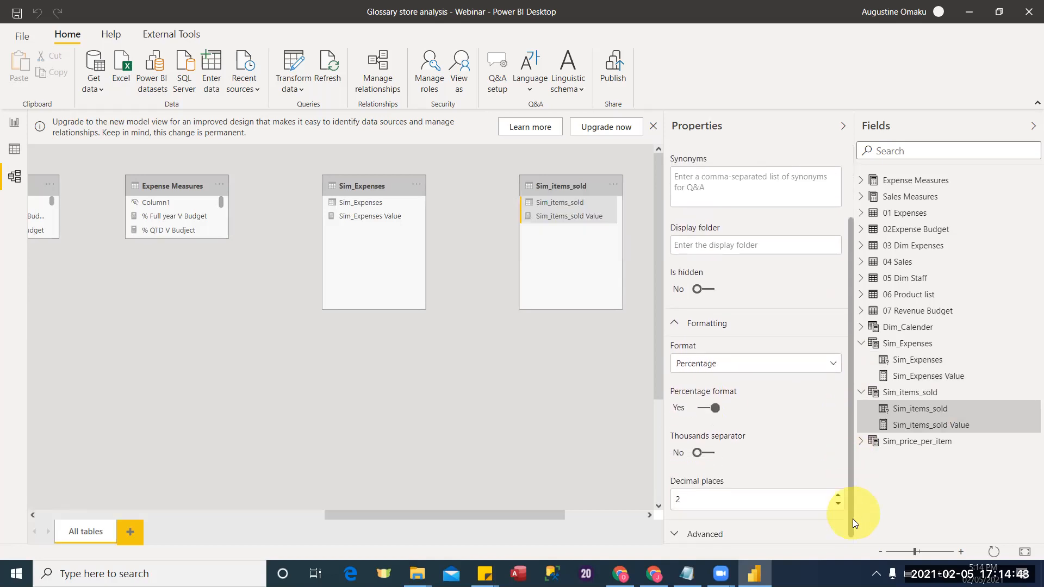
Turn on percentage format for both the Sim_price_per_item column and the Sim_price_per_item Value measure.
click(864, 441)
click(927, 458)
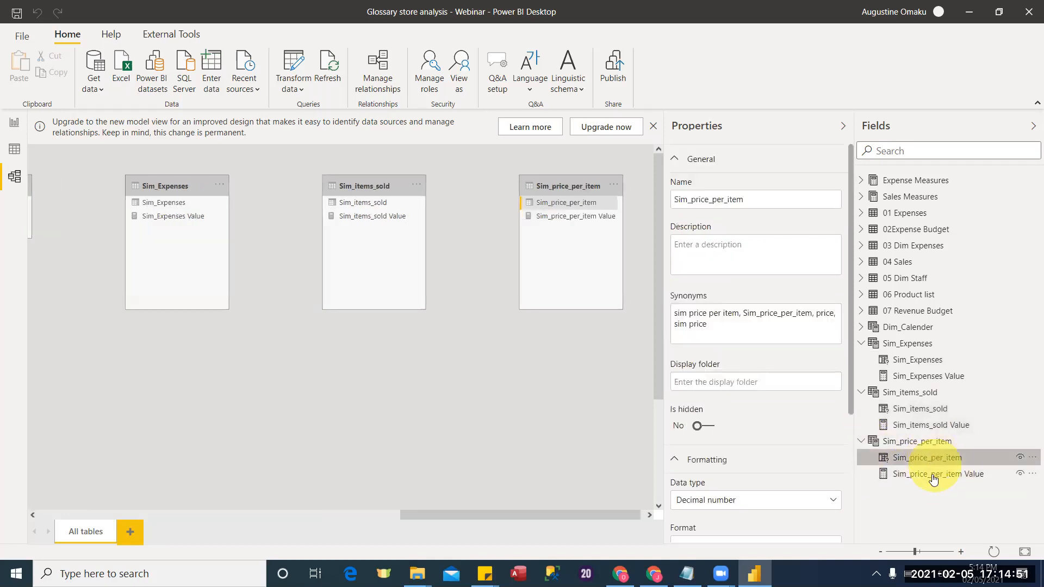
ctrl+click(934, 475)
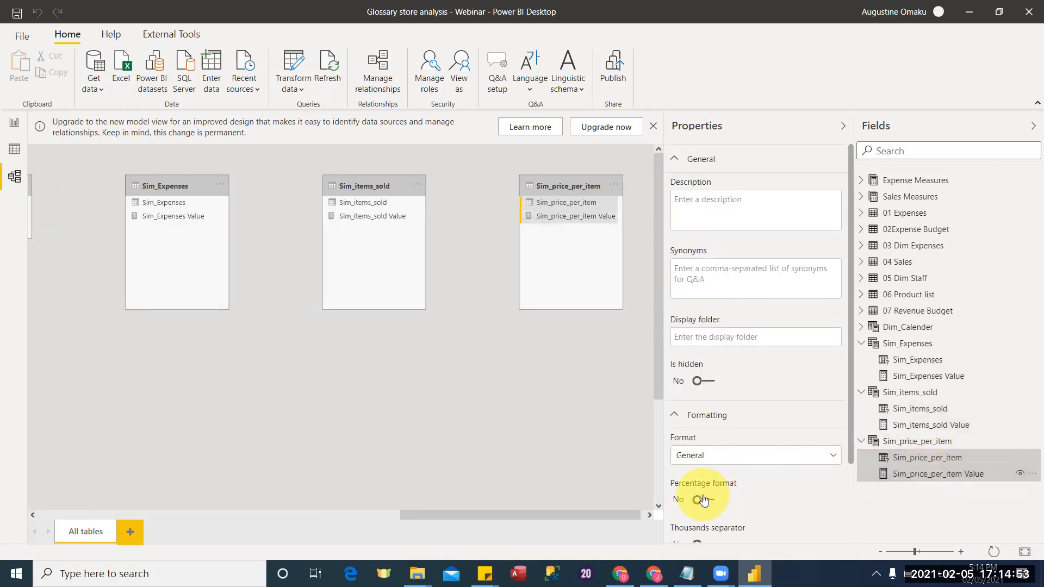
click(705, 500)
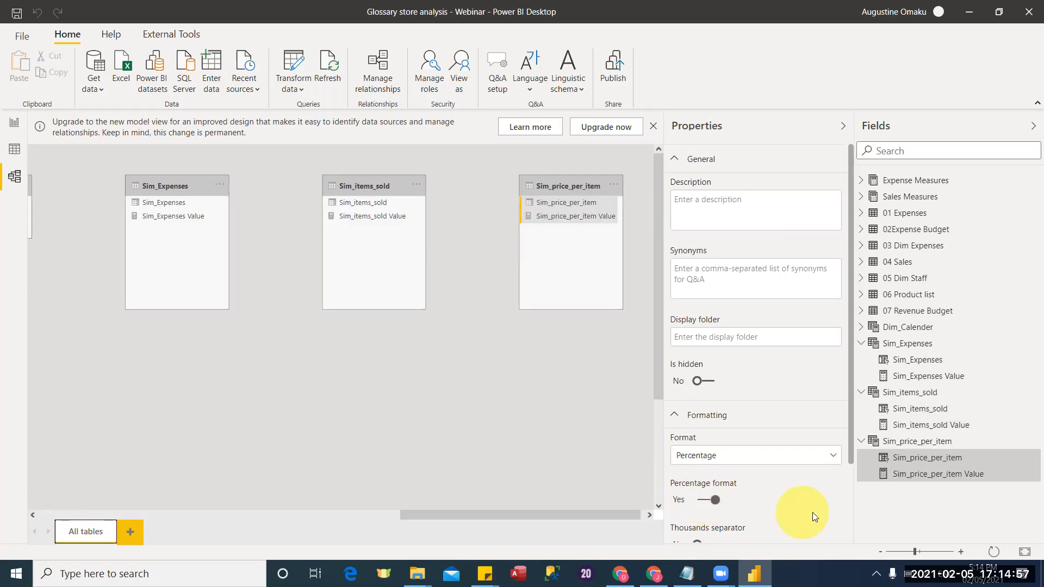
Examine the Sim_Expenses table's values and its value measure in the data view, and check the slicers back on the Simulation report page.
click(12, 153)
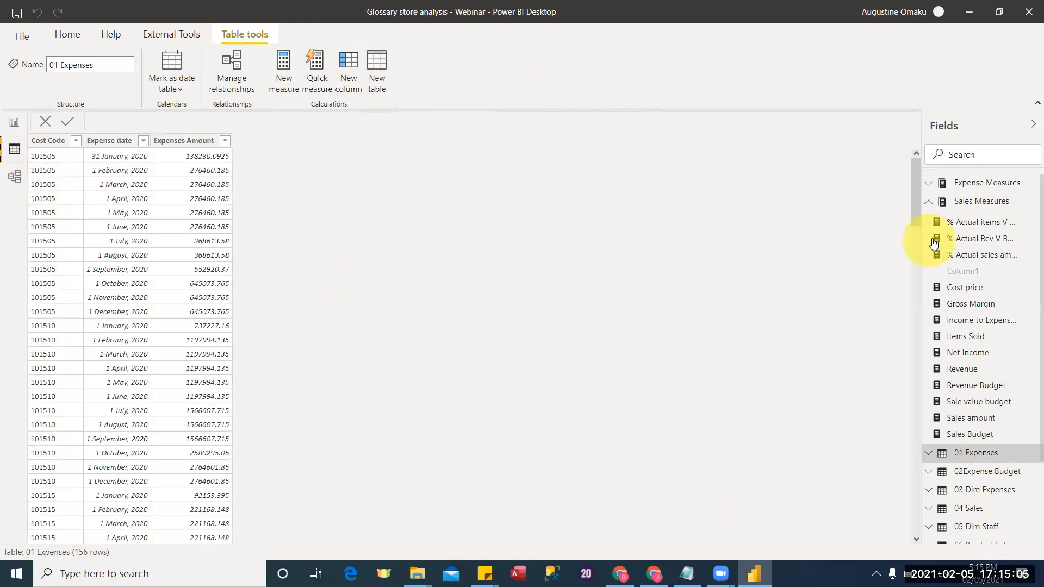
click(927, 204)
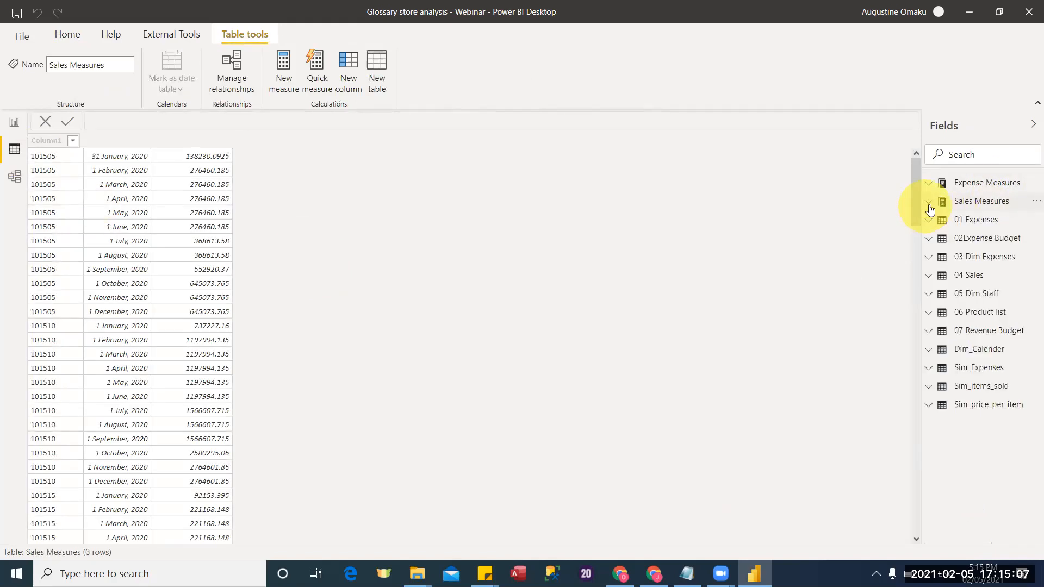
click(977, 368)
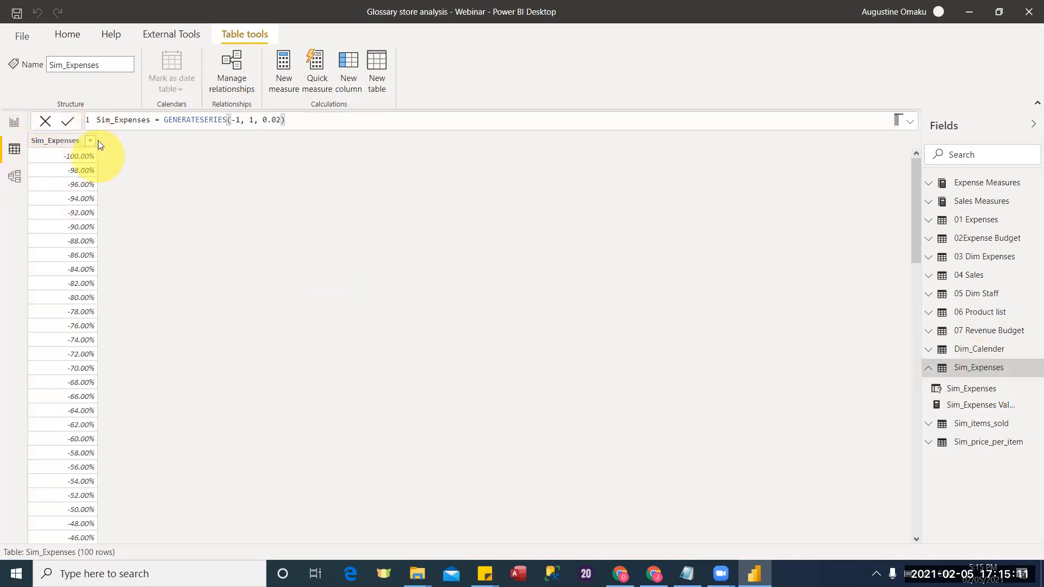
click(955, 390)
click(965, 407)
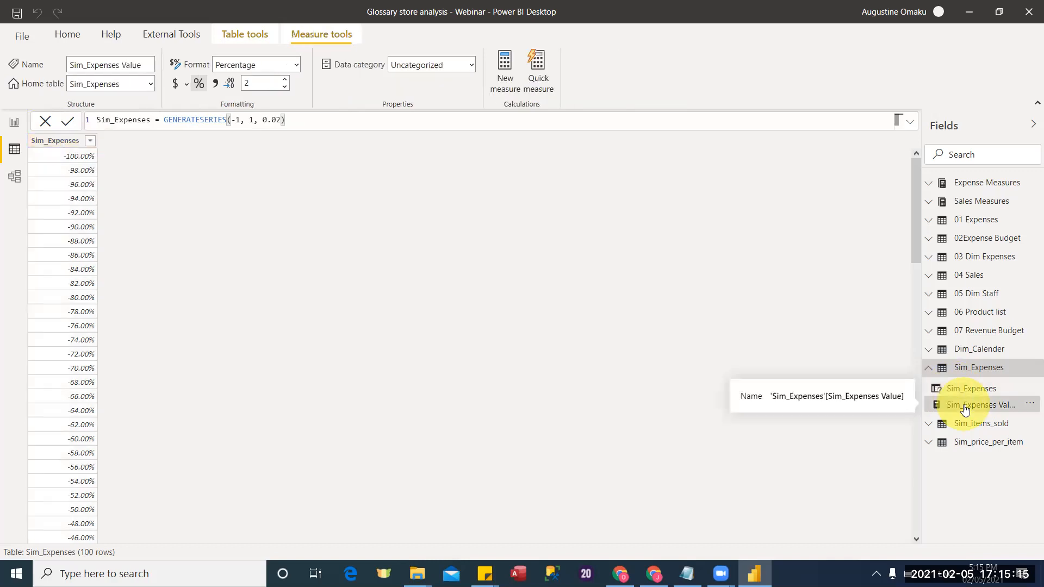
click(931, 368)
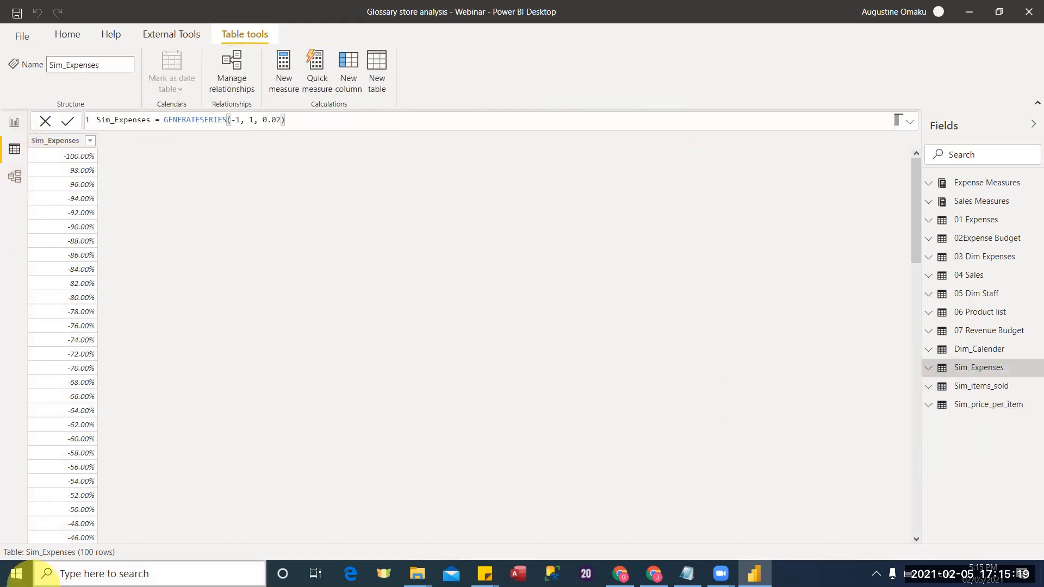
click(11, 128)
click(239, 432)
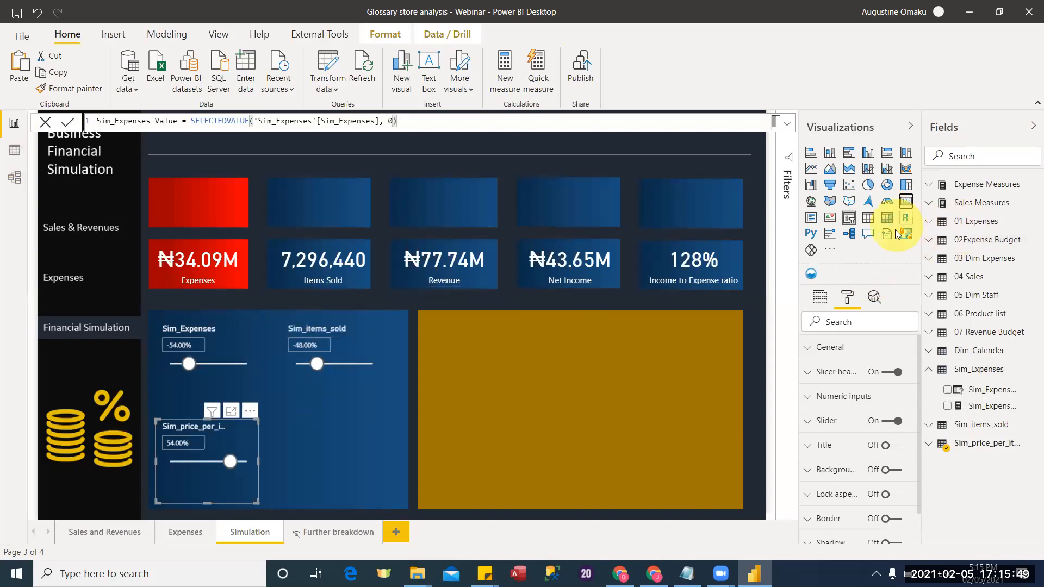
Add a card showing Sim_Expenses Value, placed over the left edge of the gold panel and sized to fit the full percentage.
click(502, 371)
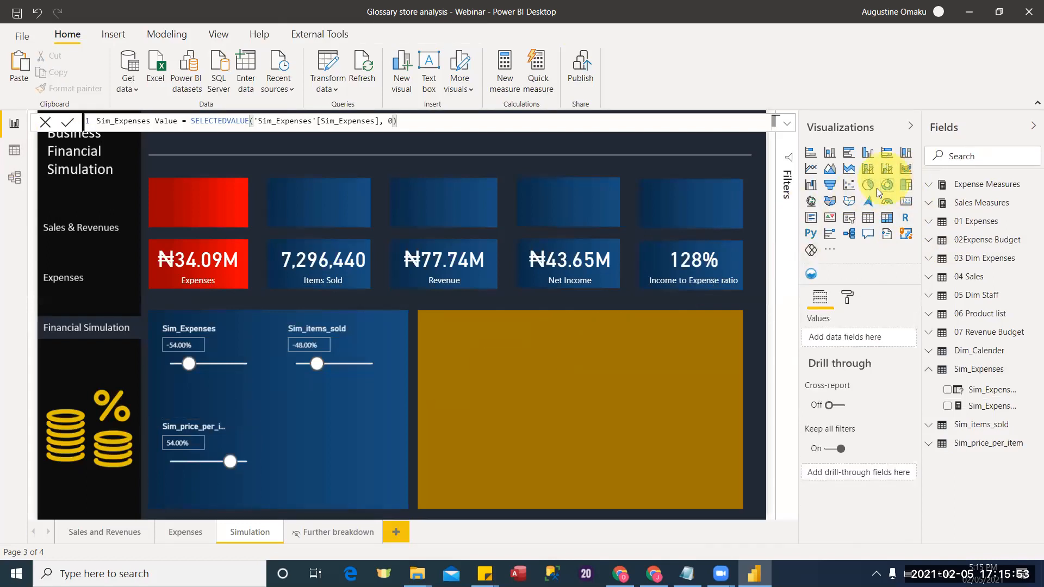
click(904, 203)
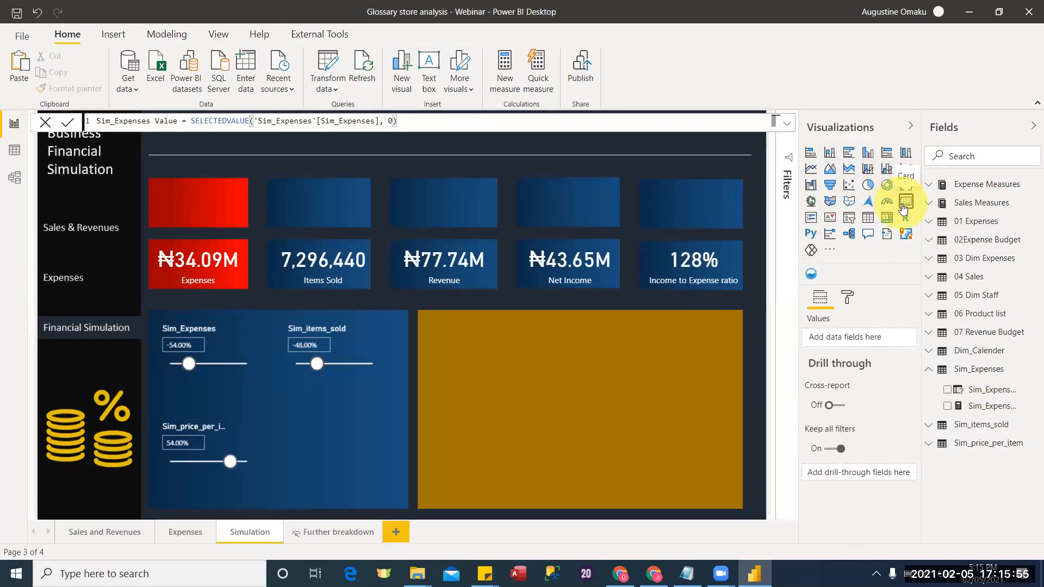
drag(92, 152, 439, 370)
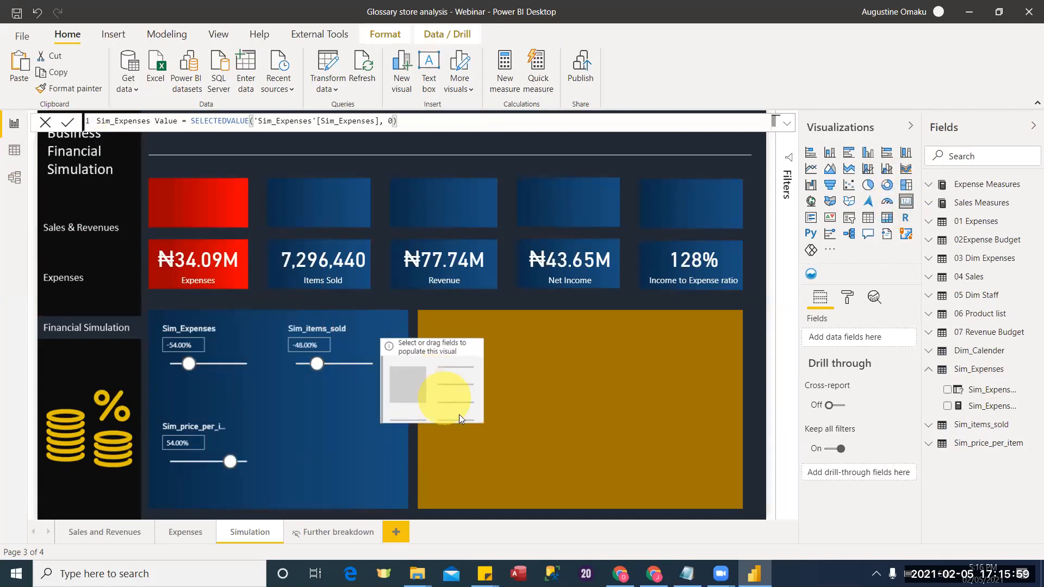
drag(483, 422, 452, 385)
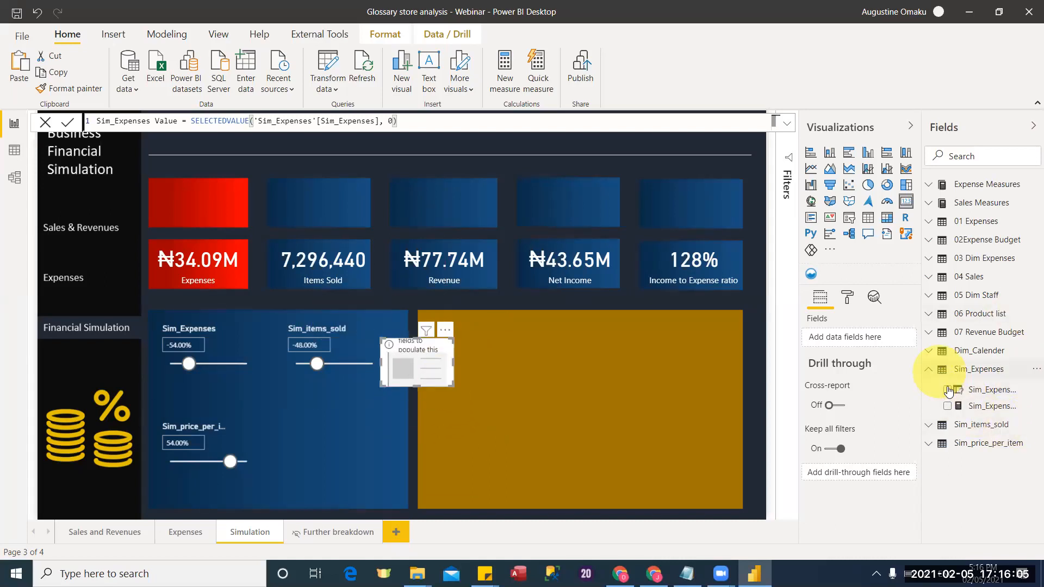
drag(980, 411, 851, 338)
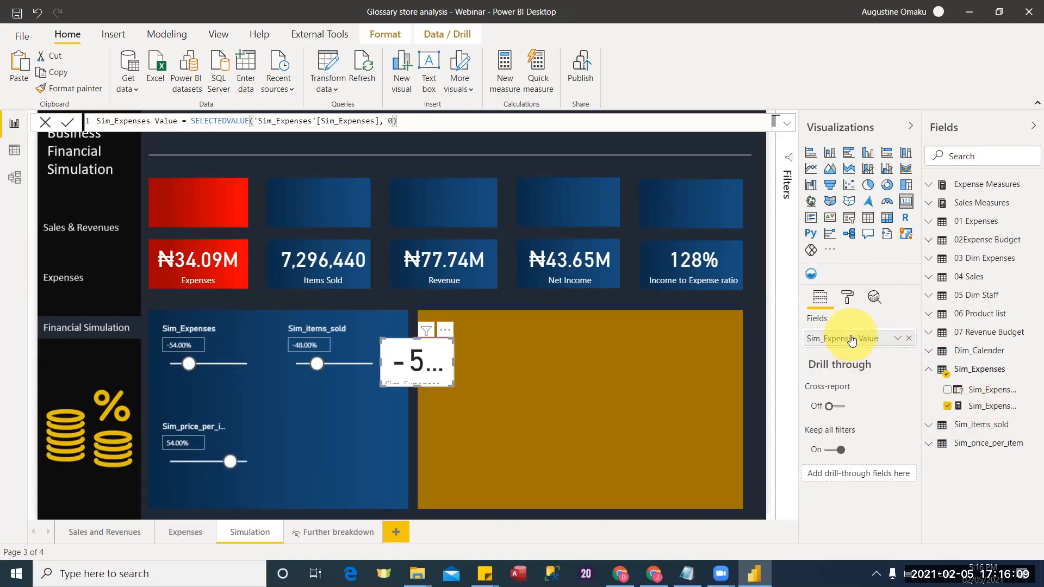
drag(453, 384, 521, 449)
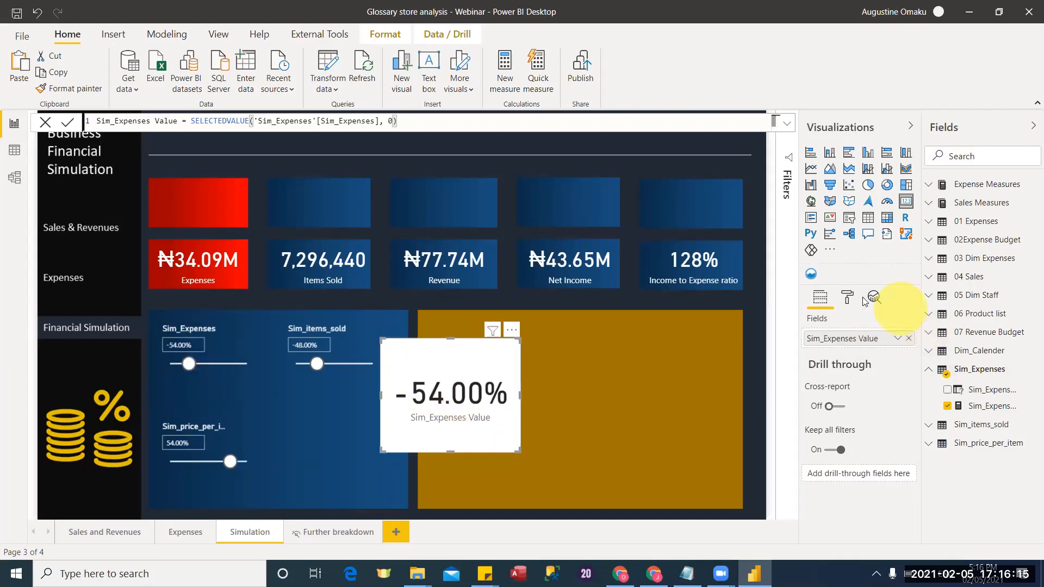
Set the text size of the Sim_Expenses Value card's data label to 30 pt.
click(848, 303)
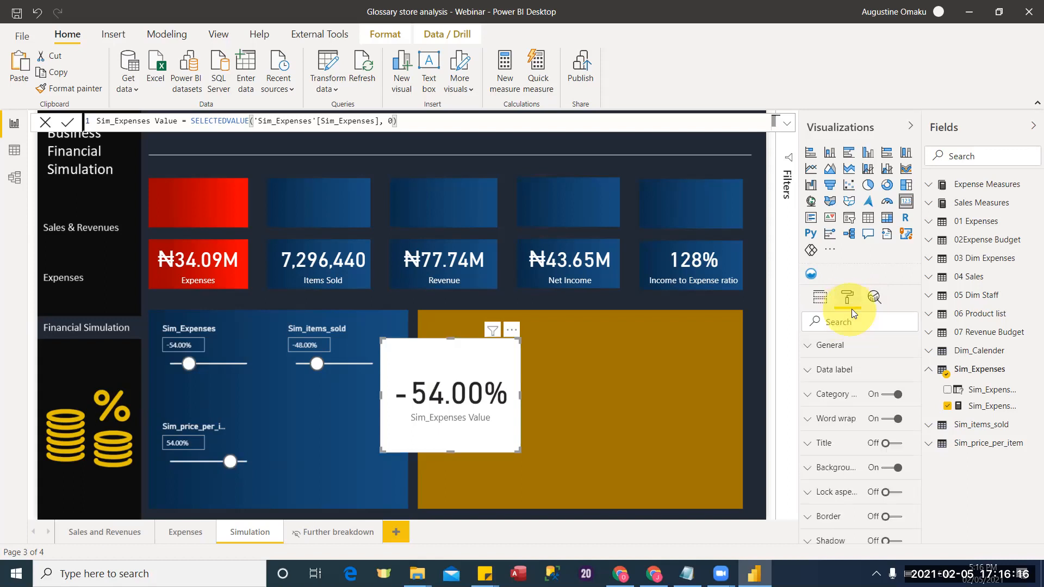
click(817, 375)
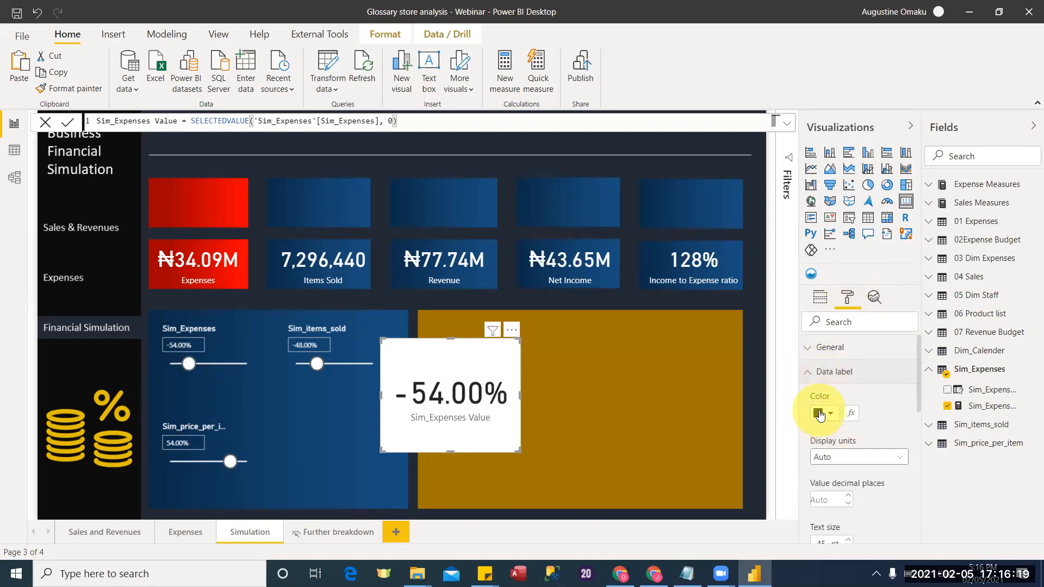
drag(919, 394, 892, 448)
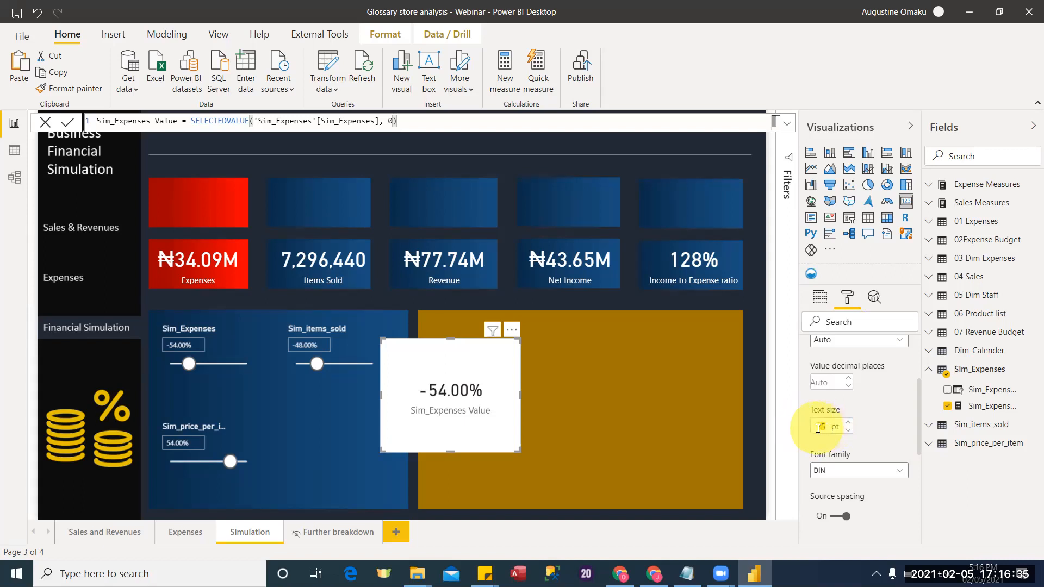
key(Return)
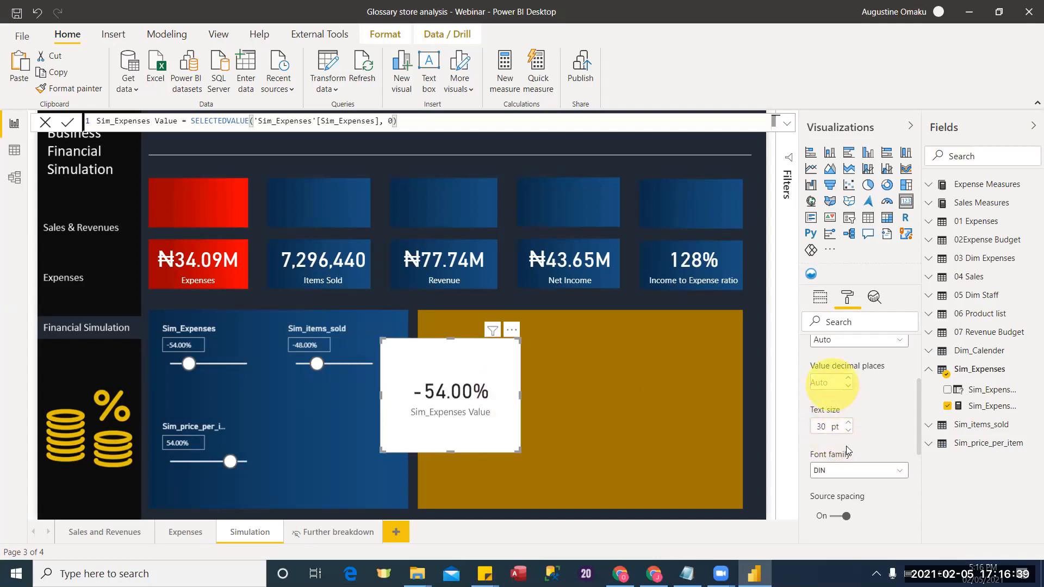
Set the value decimal places of the Sim_Expenses Value card's data label to 0.
scroll(916, 445, down, 3)
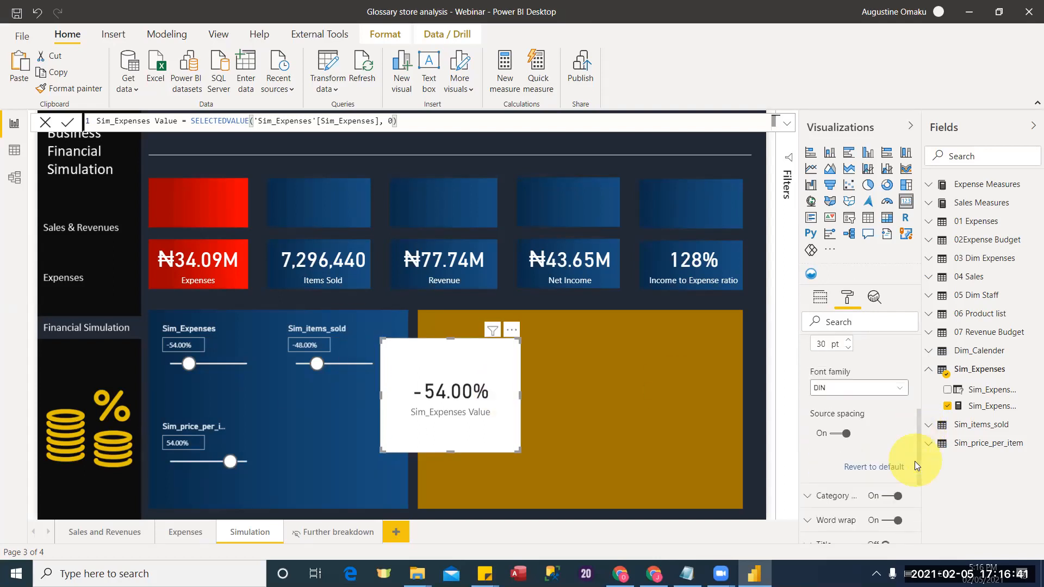
scroll(917, 417, up, 3)
drag(917, 403, 919, 390)
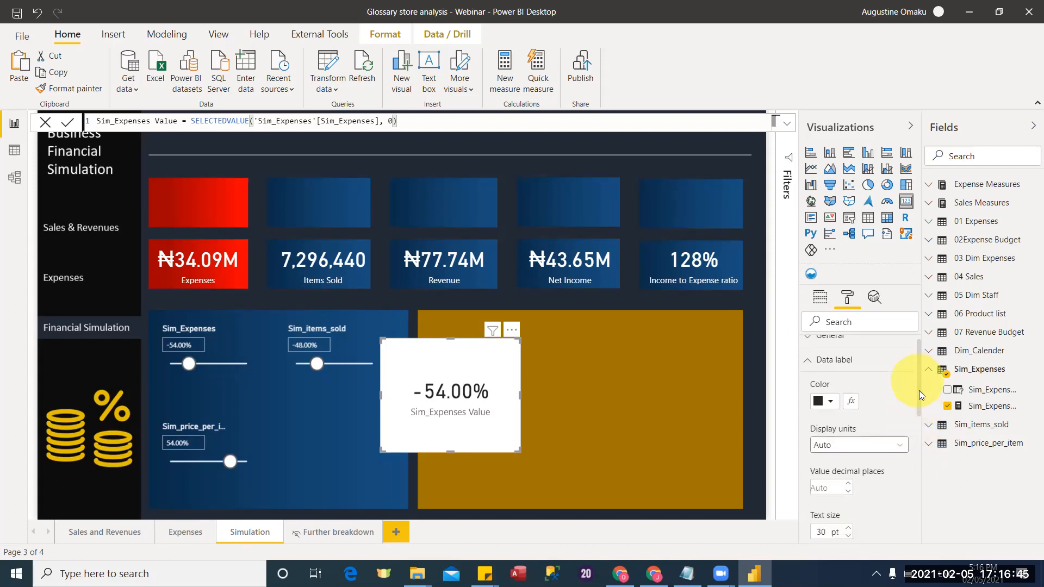
click(830, 455)
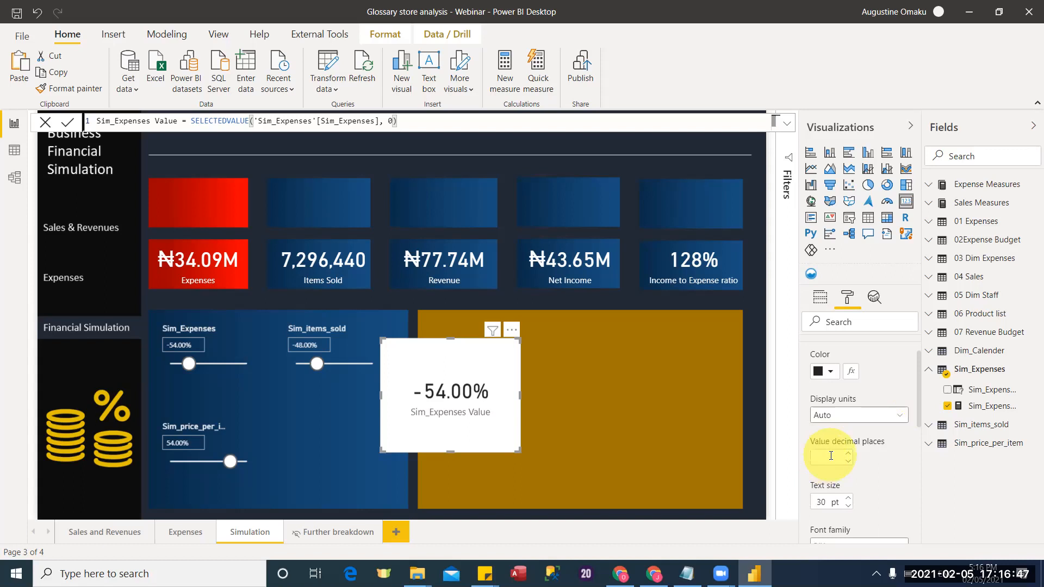
text(0)
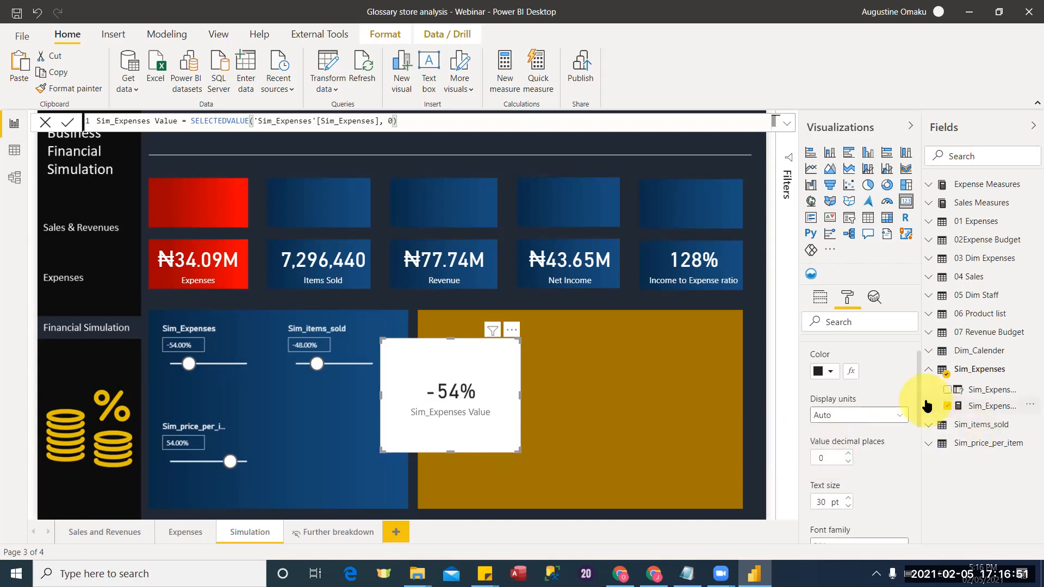
scroll(919, 375, up, 1)
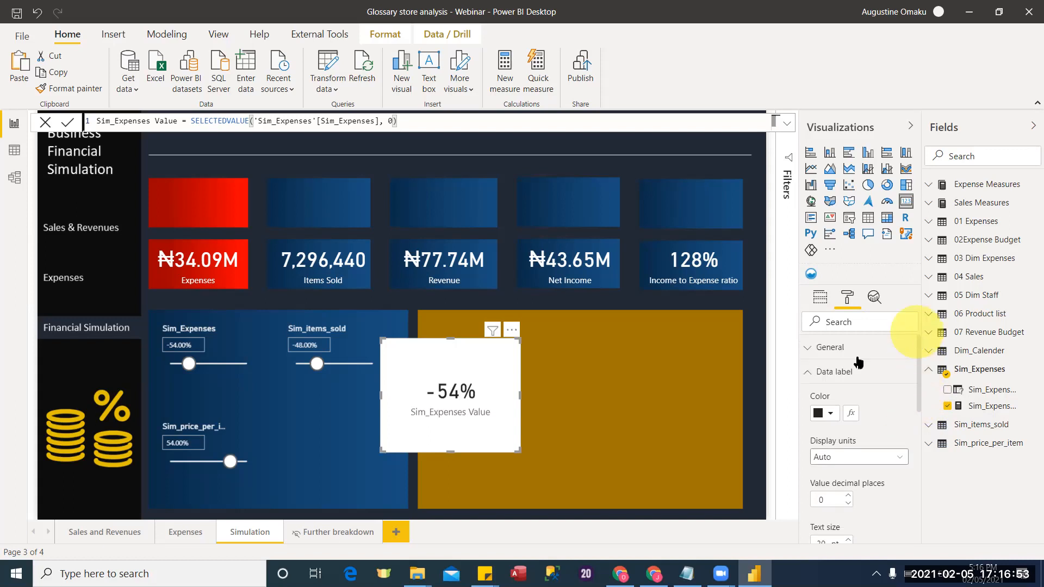
click(810, 375)
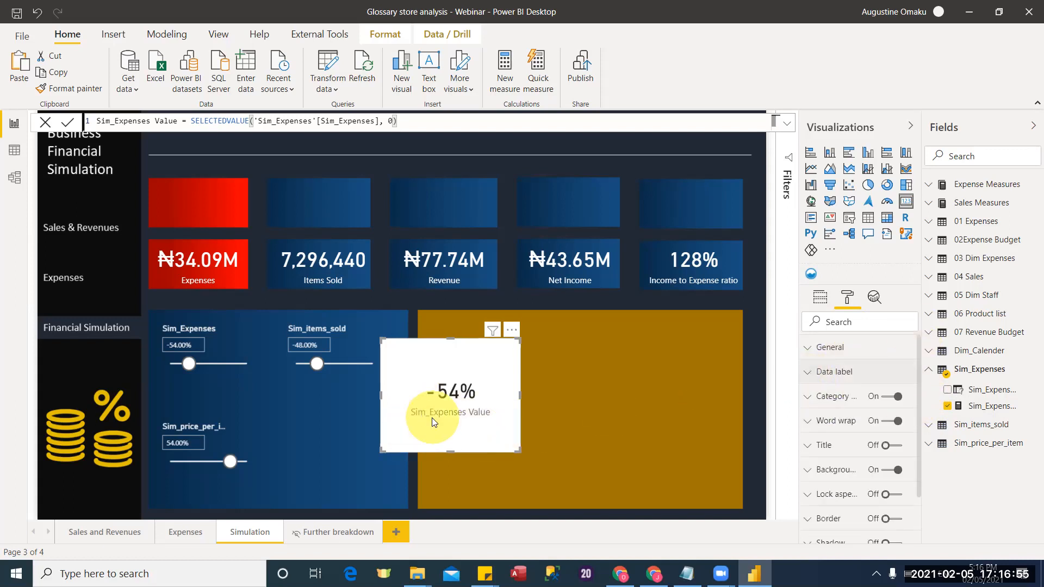
Turn off the Sim_Expenses Value card's category label and shrink the card closely around its percentage.
click(892, 396)
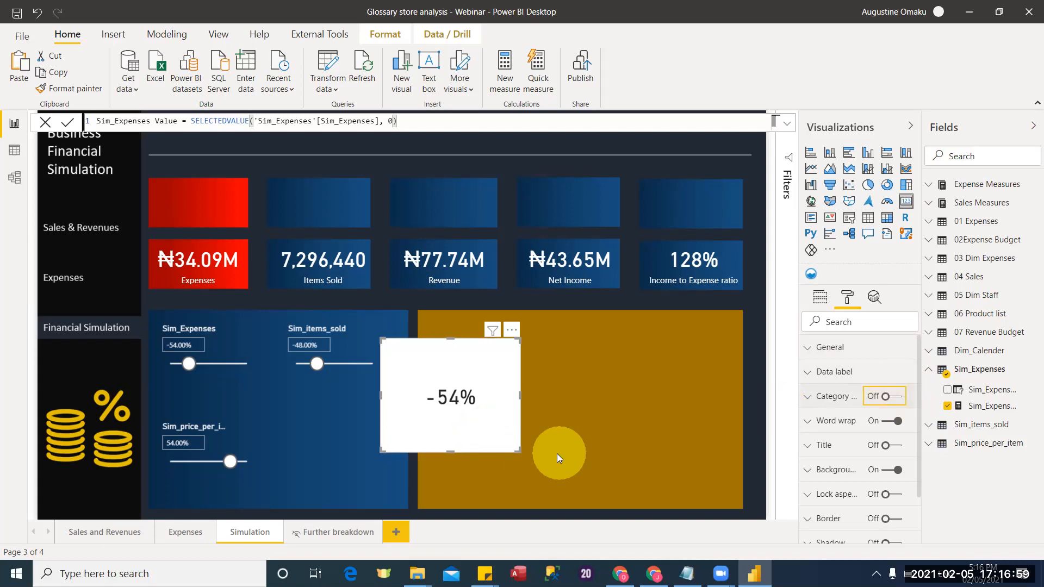
drag(518, 447, 449, 398)
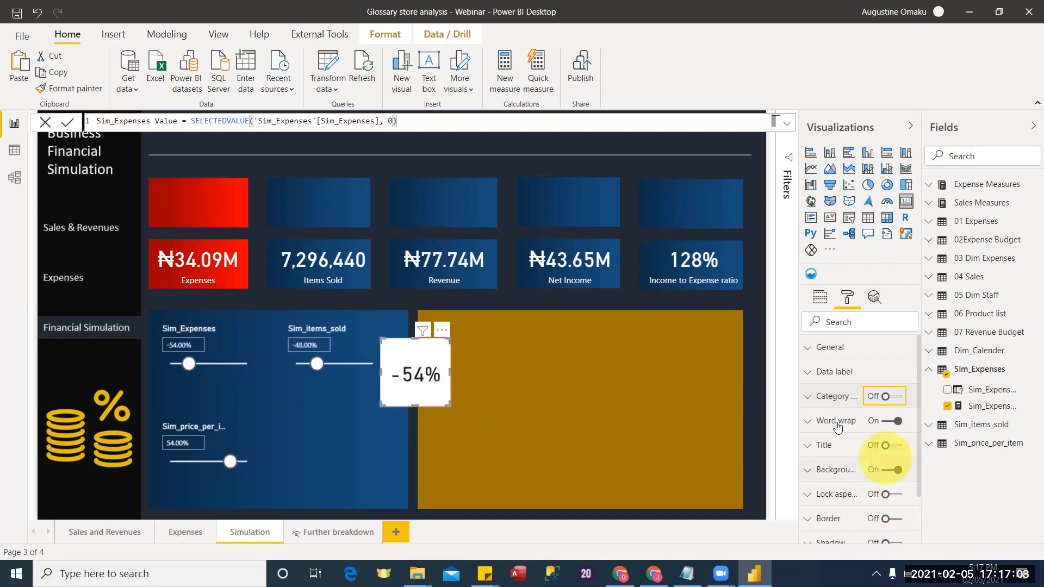
Colour the Sim_Expenses Value card's data label white and turn off the card's background.
click(819, 371)
click(824, 413)
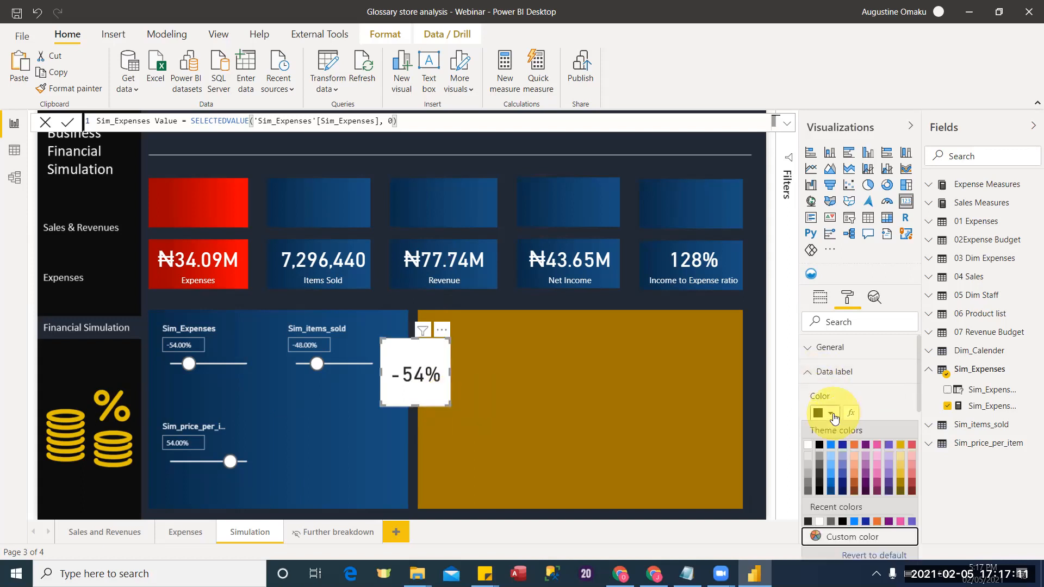
click(807, 444)
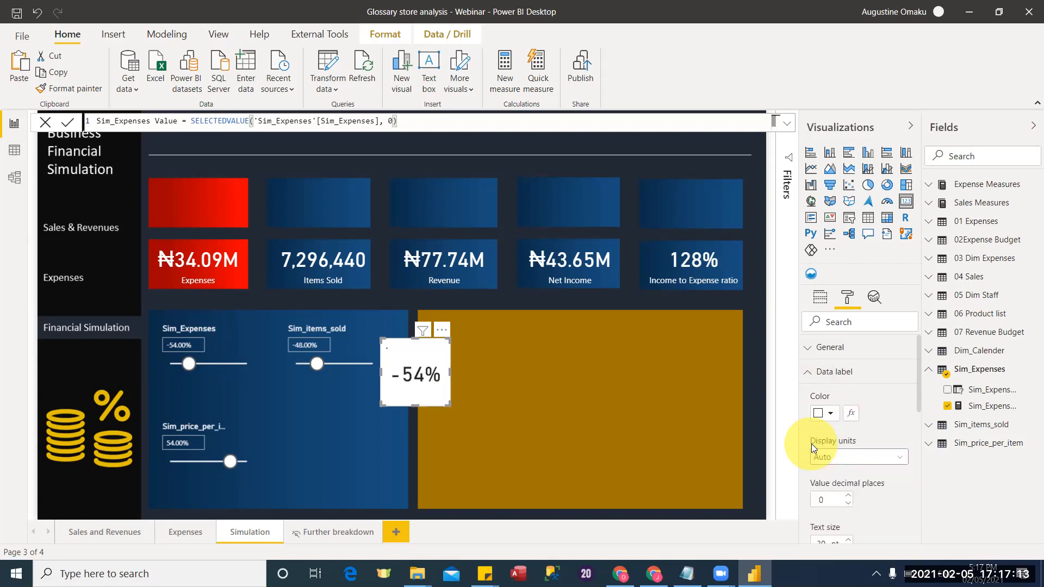
click(805, 374)
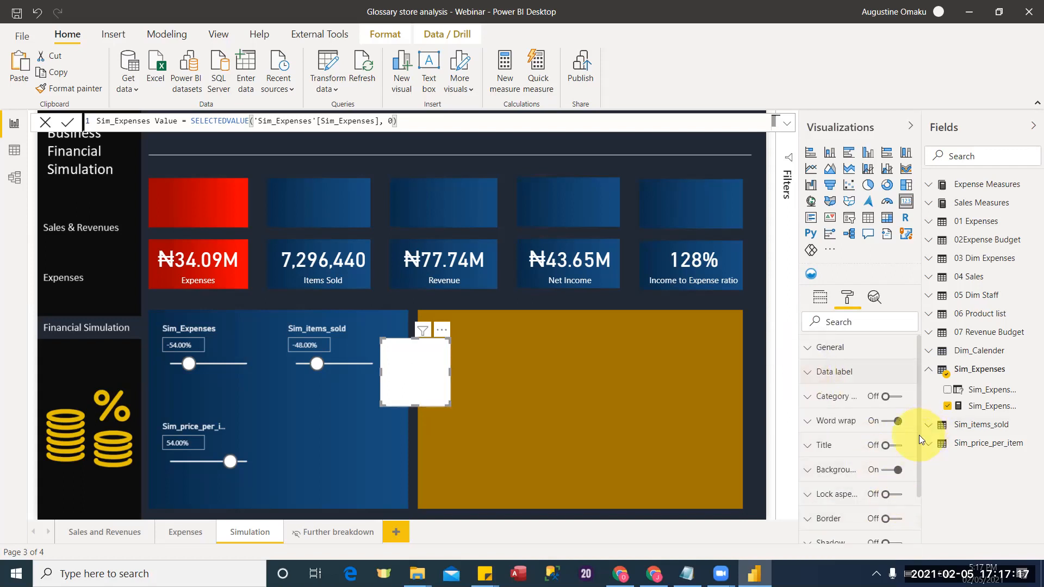
scroll(921, 473, down, 2)
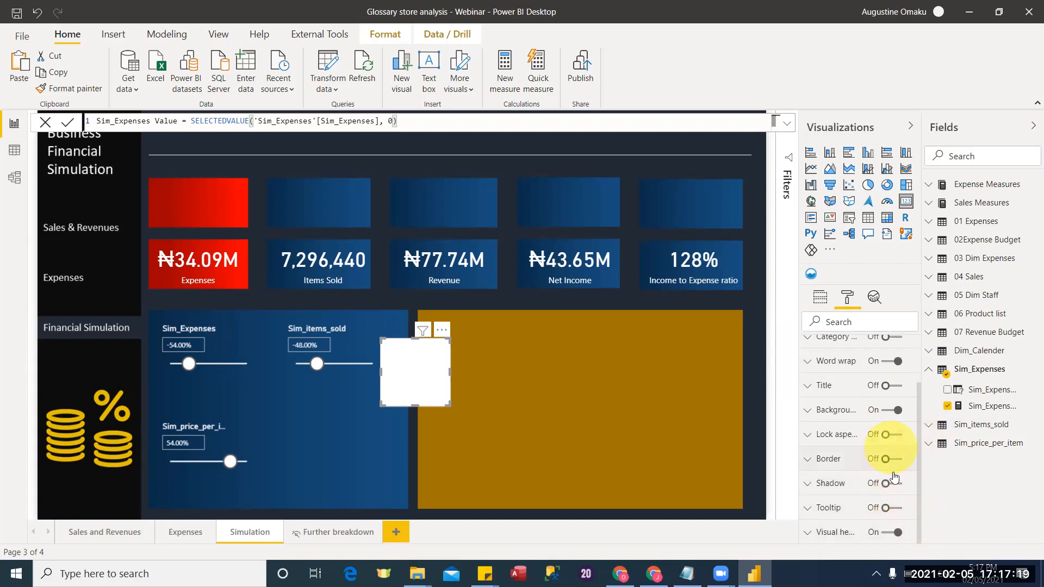
click(896, 412)
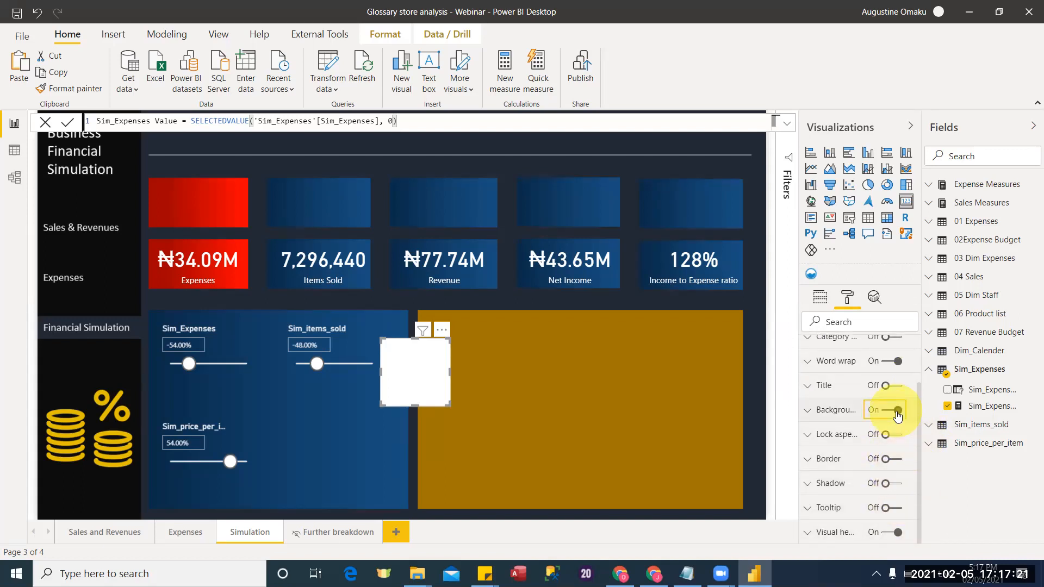
Move the percentage card beside the Sim_Expenses slicer and place copies of it beside the Sim_items_sold and Sim_price_per_item slicers.
drag(445, 405, 256, 363)
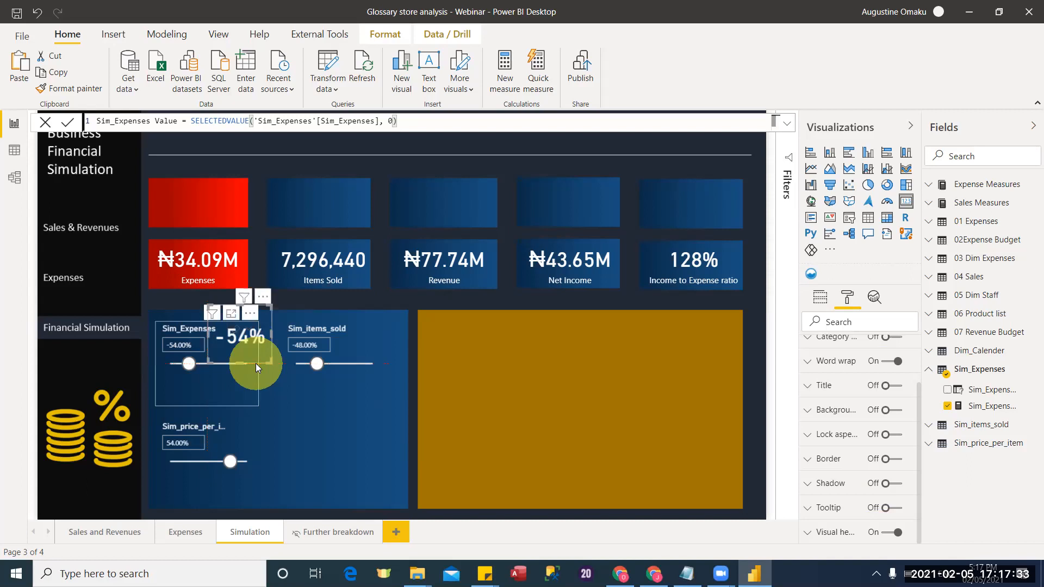
click(337, 441)
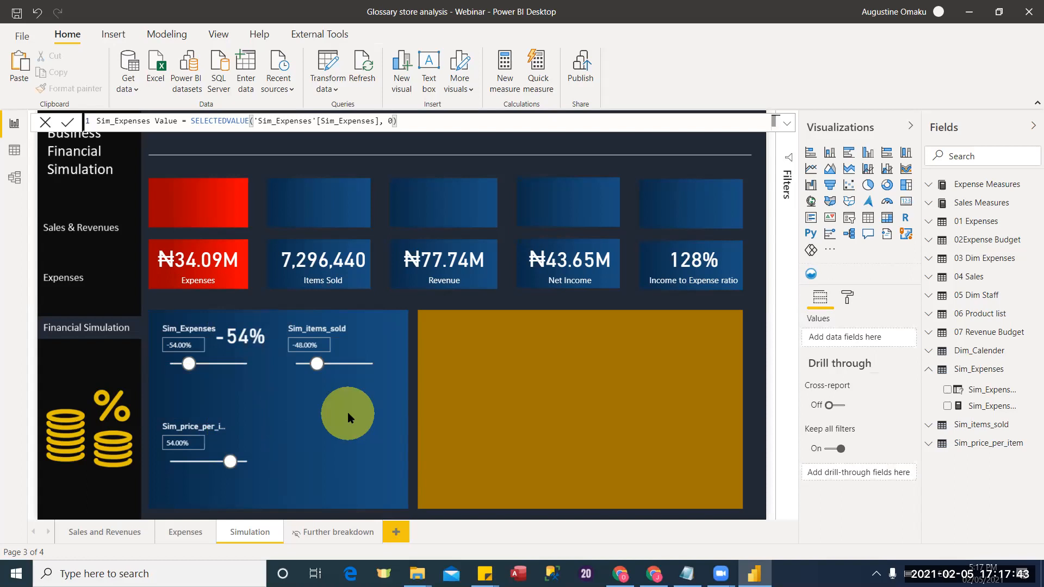
click(246, 338)
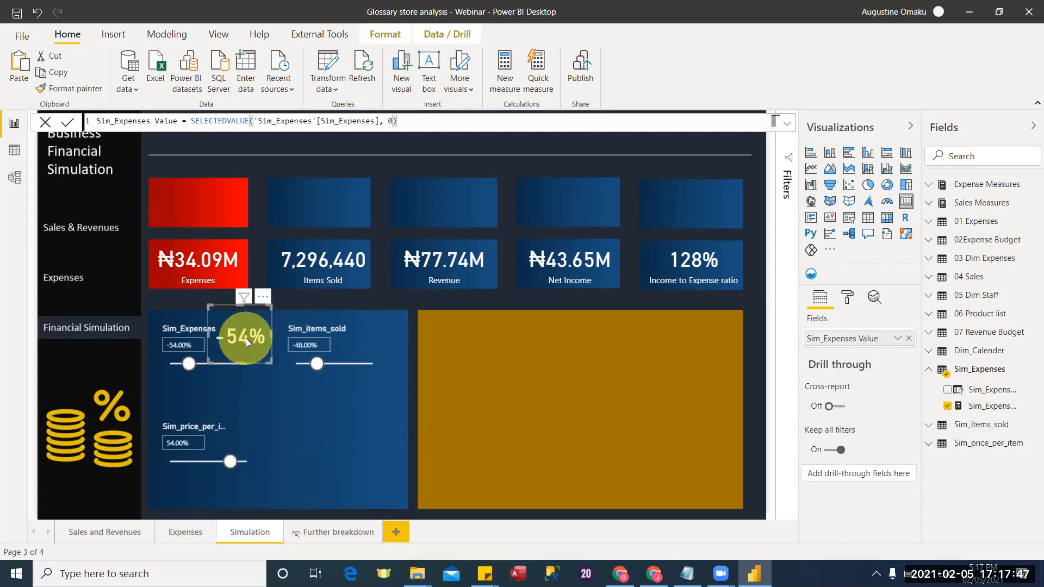
drag(246, 338, 378, 342)
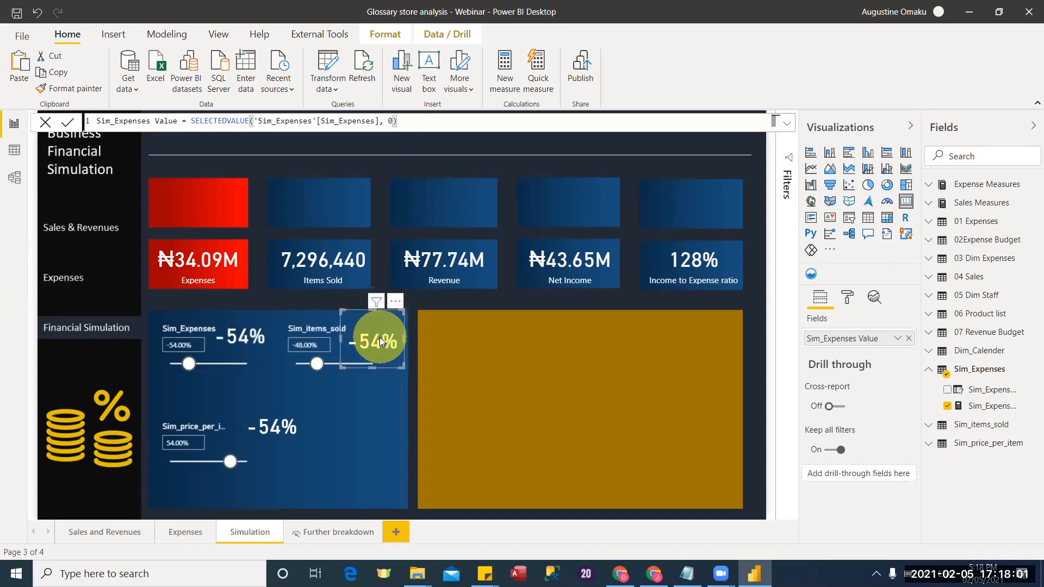
click(341, 432)
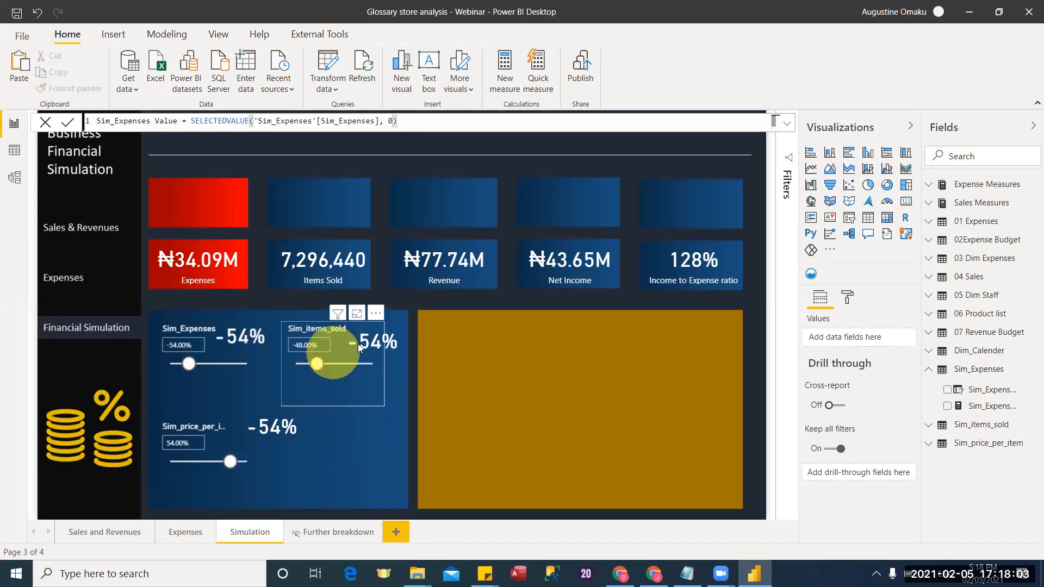
drag(381, 342, 391, 334)
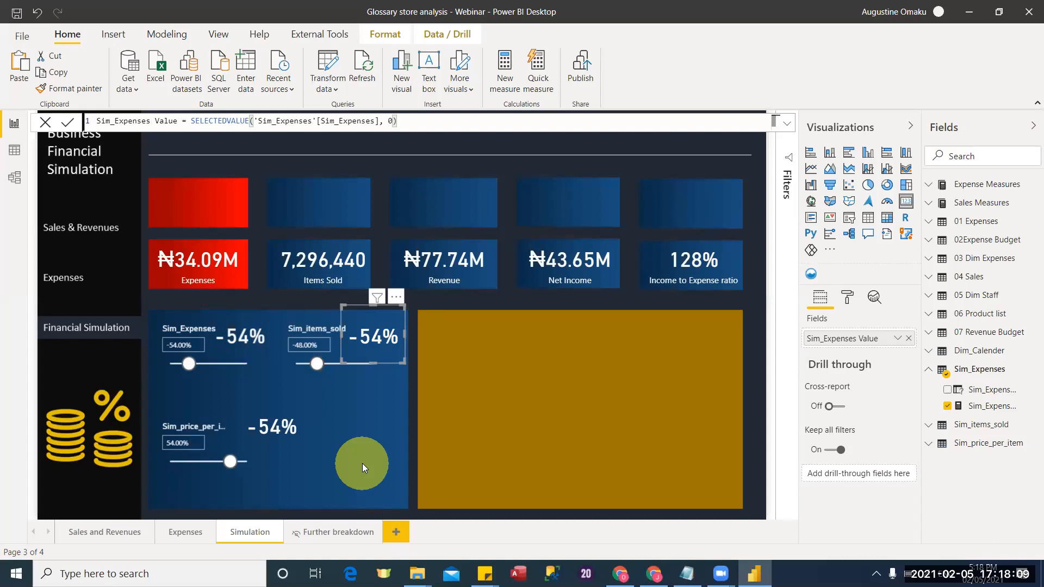
click(362, 463)
Replace the field of the card beside the Sim_items_sold slicer with the Sim_items_sold Value measure.
click(383, 336)
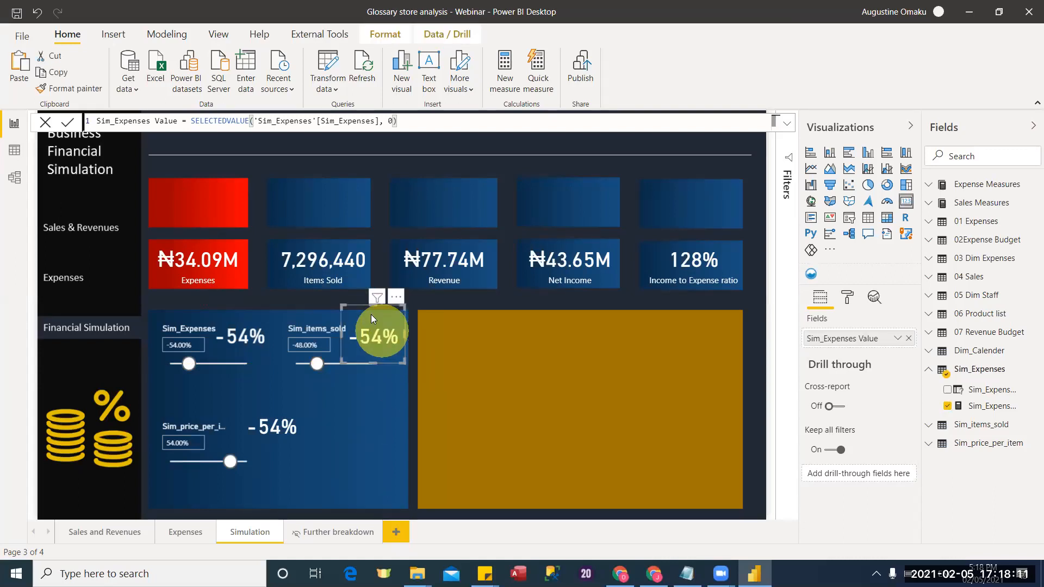
click(932, 375)
click(931, 387)
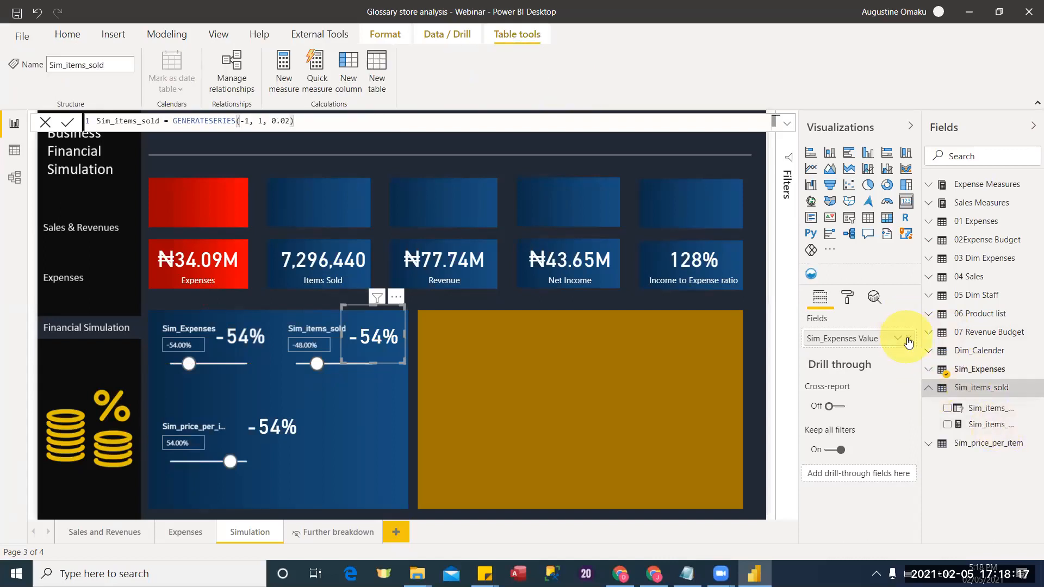
drag(976, 416, 864, 339)
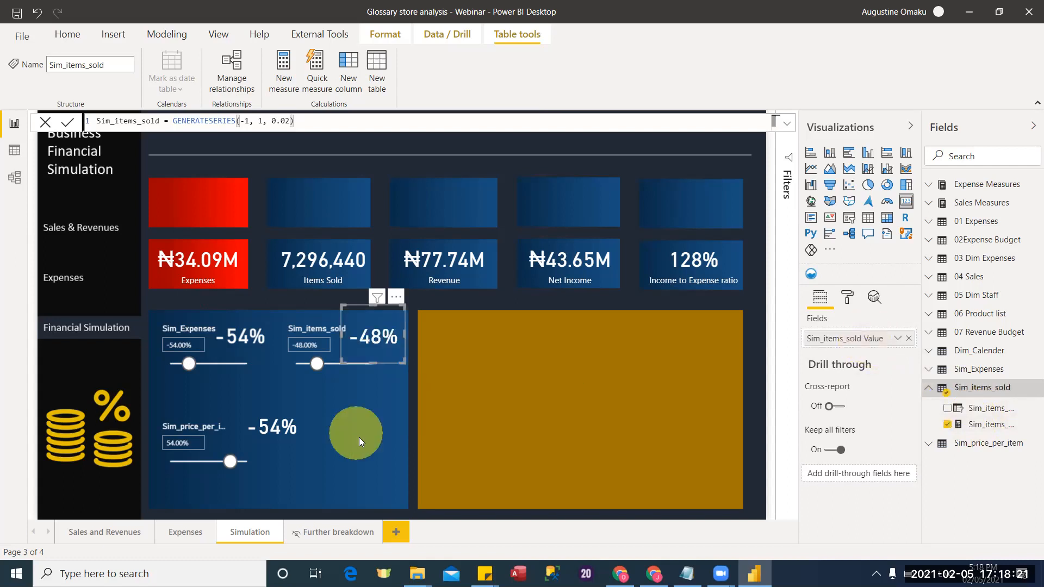
Replace the field of the card beside the Sim_price_per_item slicer with the Sim_price_per_item Value measure.
click(285, 439)
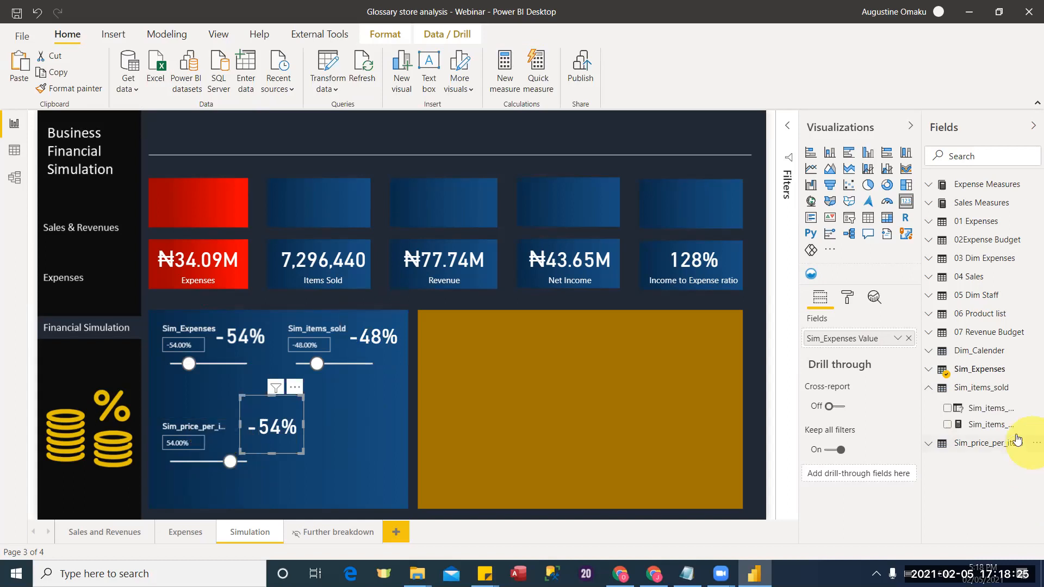
click(927, 451)
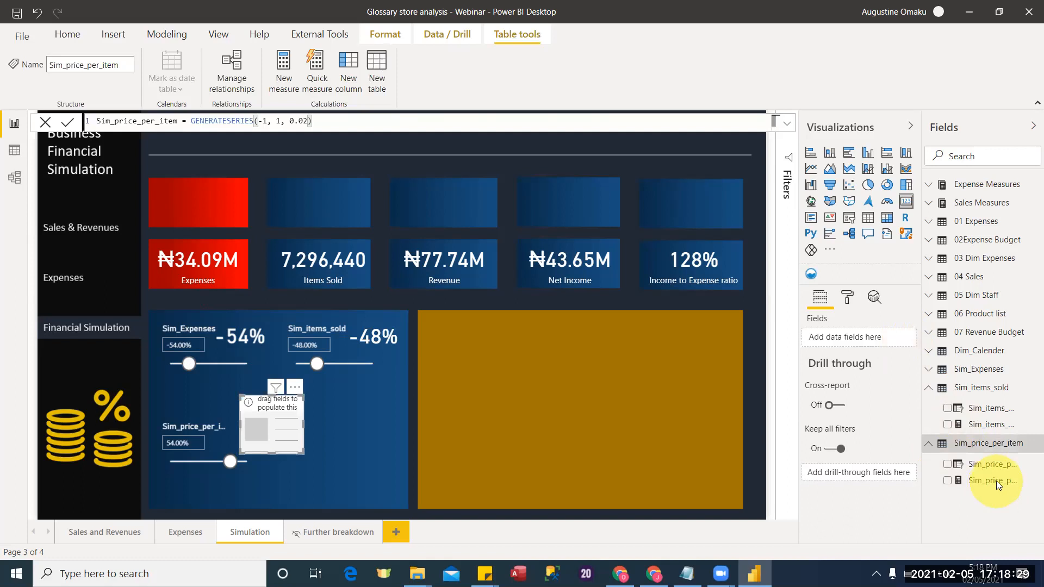
drag(988, 479, 873, 338)
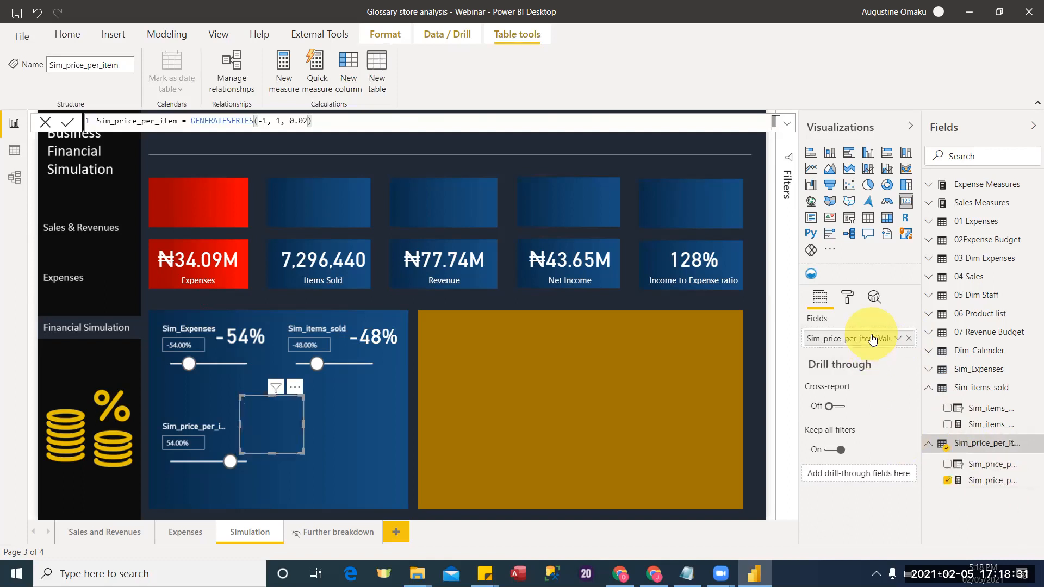
Set the Sim_price_per_item slicer to -40% to test its value card.
click(200, 445)
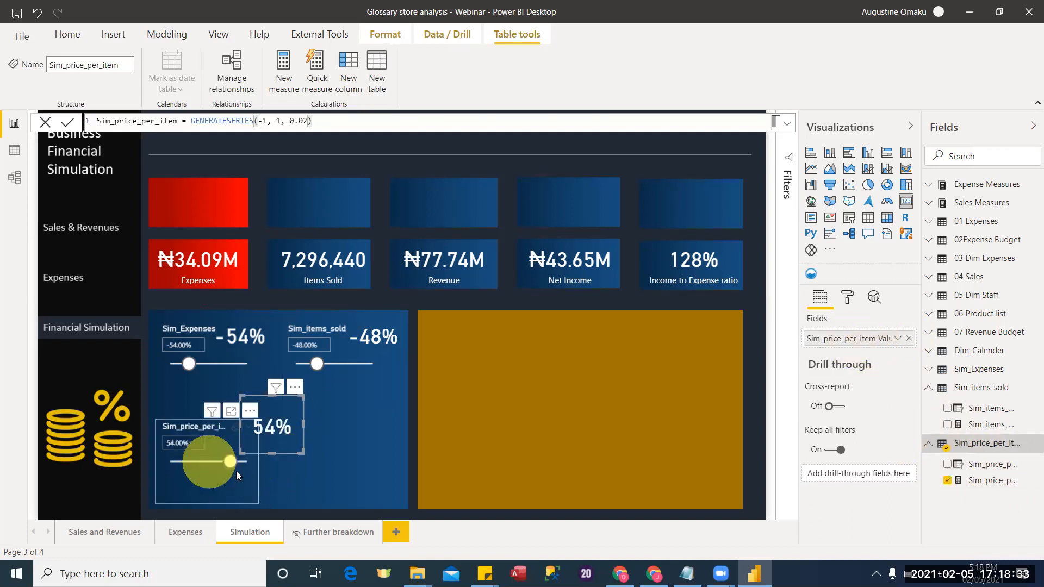
drag(230, 461, 198, 463)
click(333, 429)
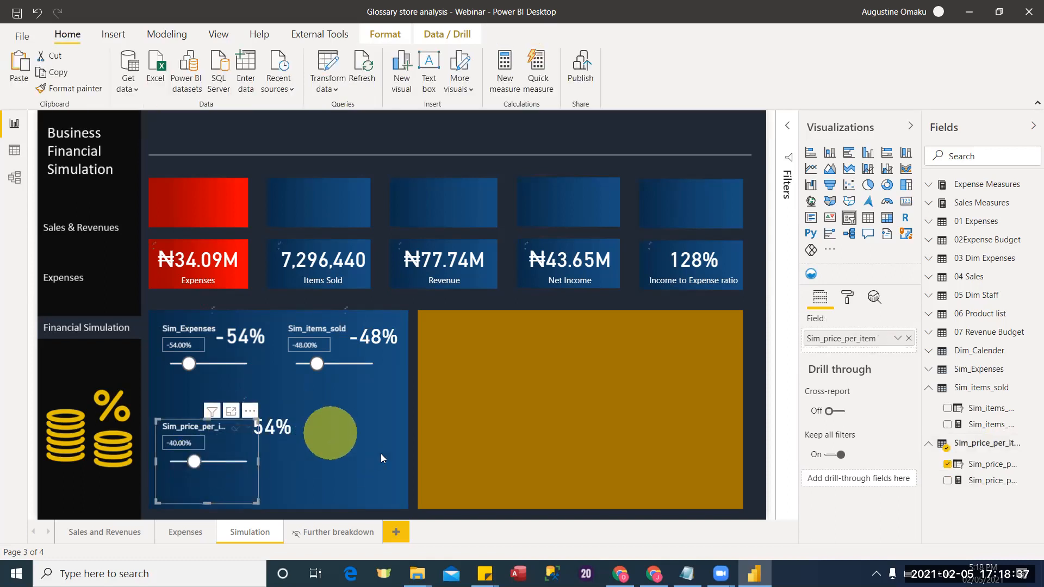
click(336, 423)
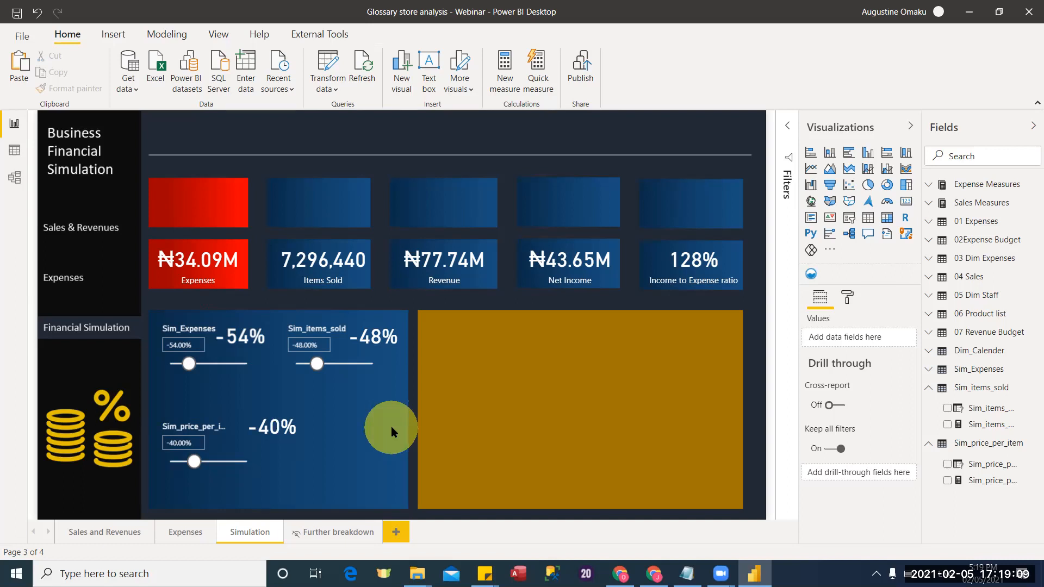
Set the Sim_Expenses slicer's value to 0.
click(182, 342)
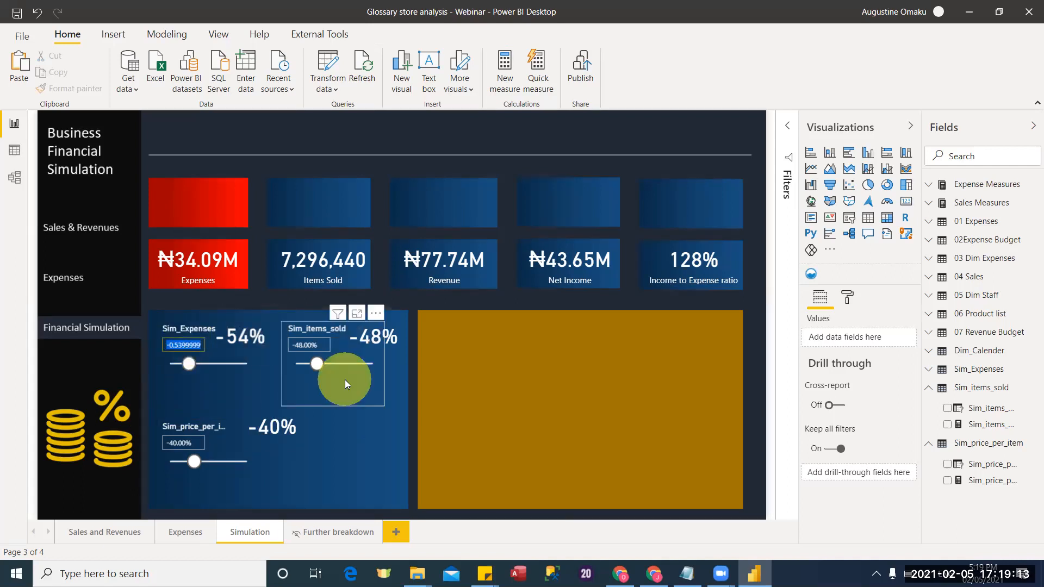
text(0)
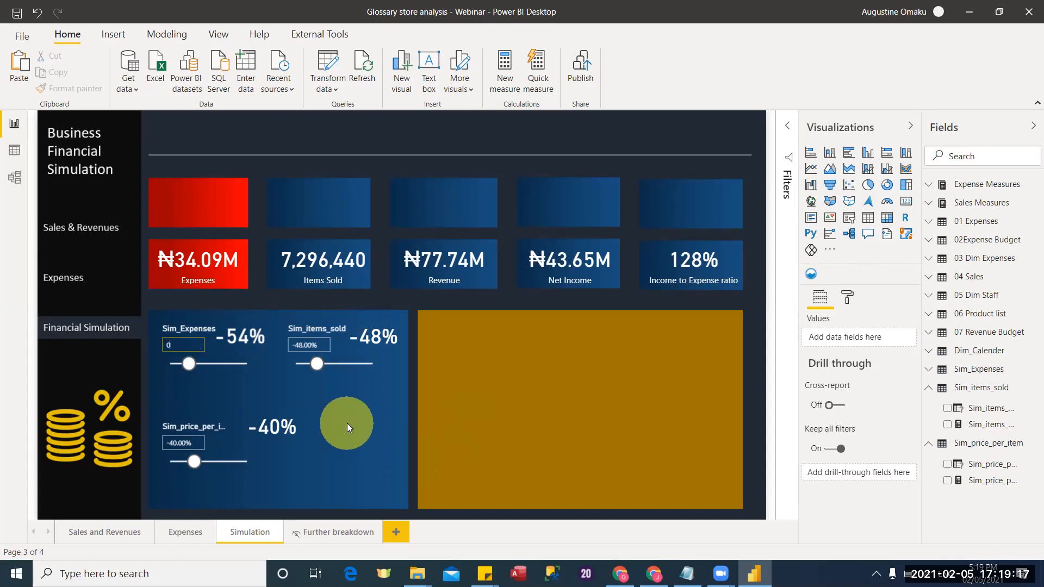
key(Return)
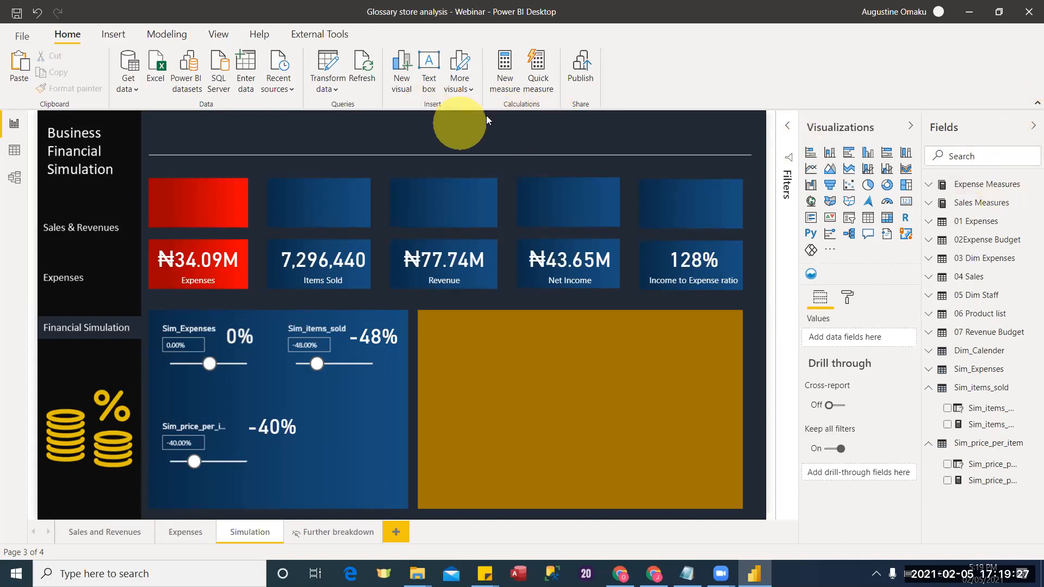
Create an empty table named Simulator and load it into the model.
click(254, 87)
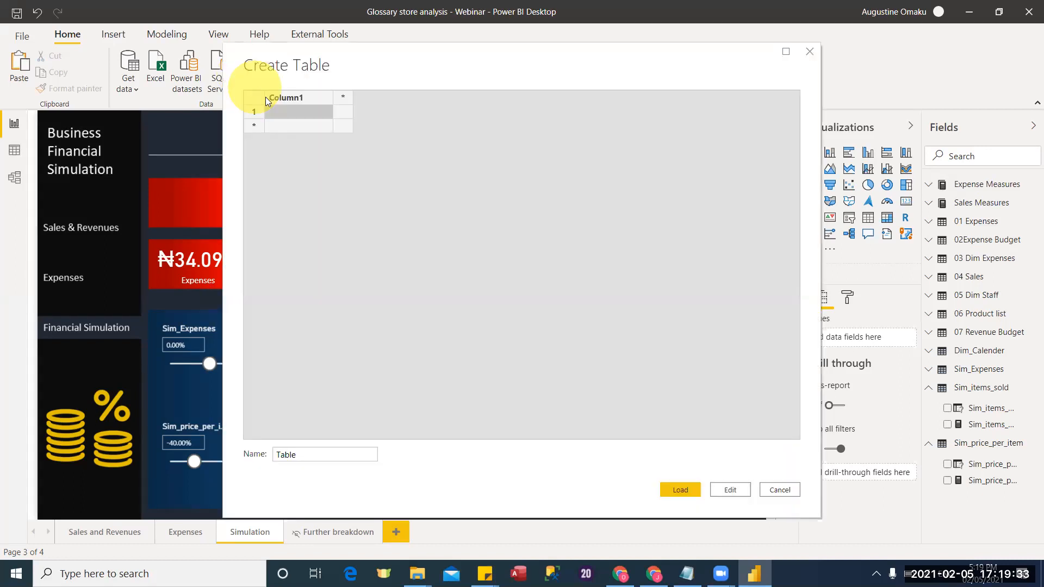
double_click(318, 454)
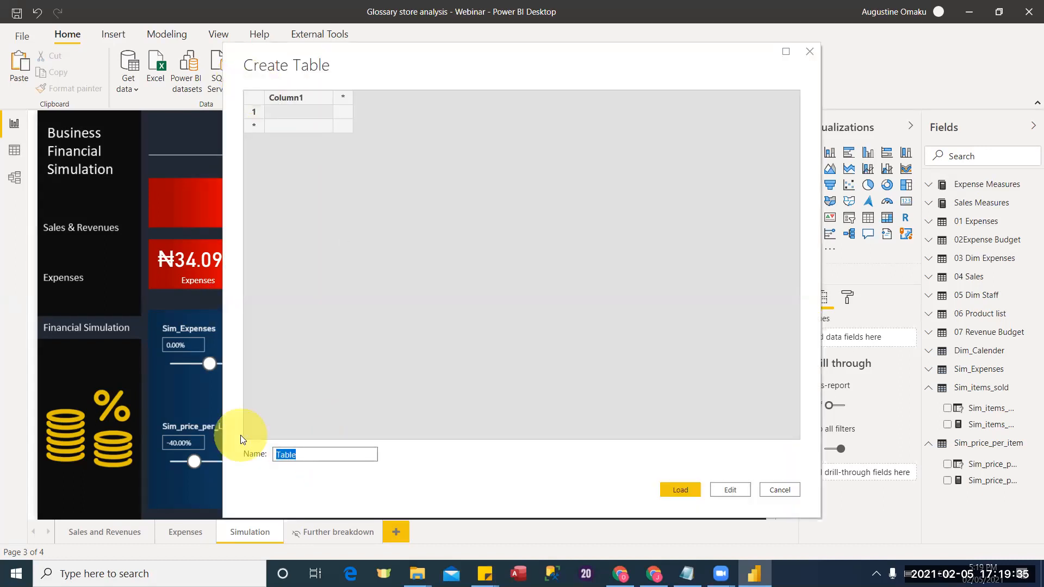
text(Simulator)
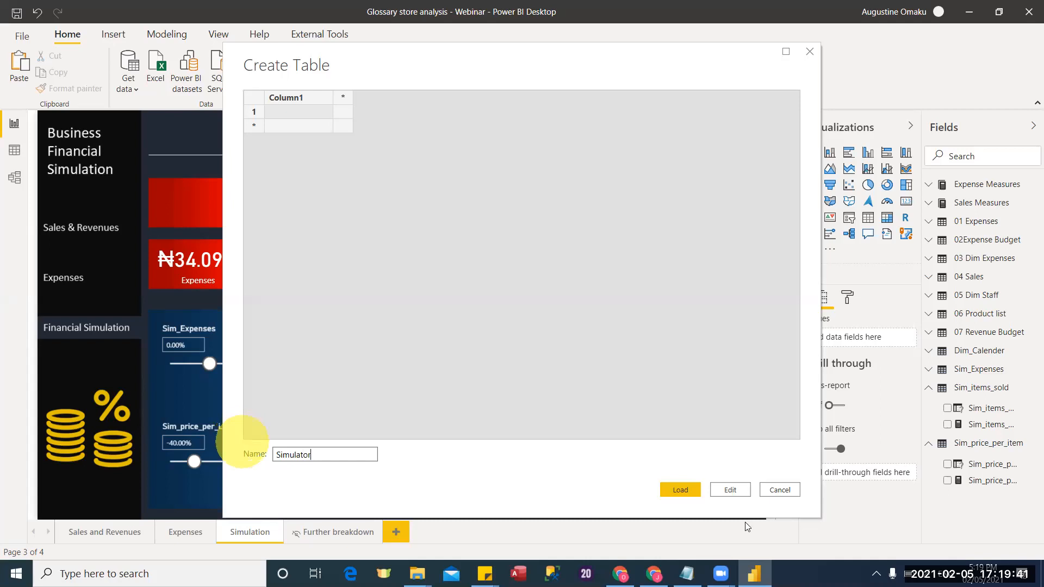
click(688, 490)
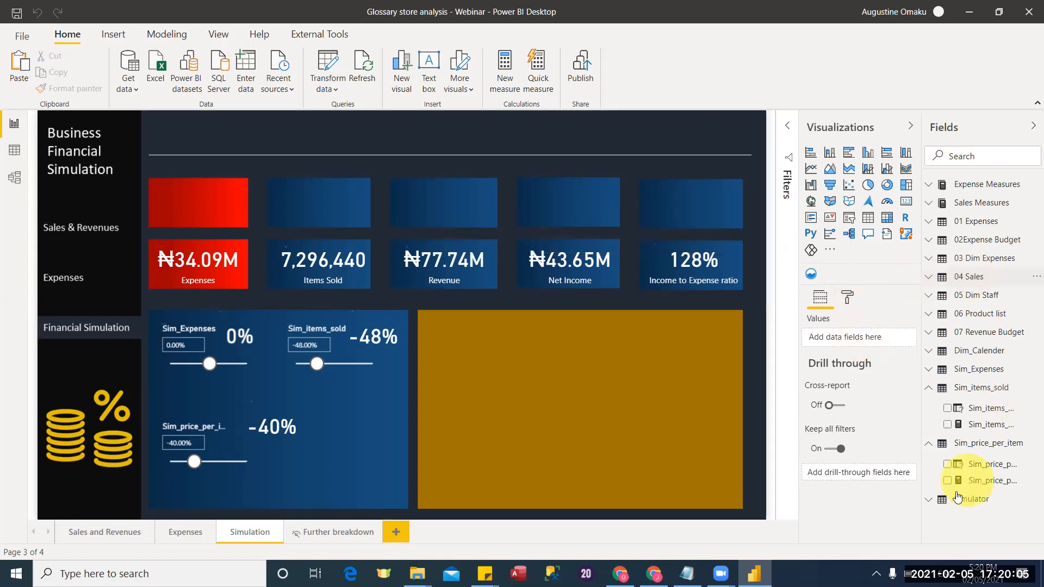
Collapse the Sim_items_sold and Sim_price_per_item field lists and add a new measure to the Simulator table.
click(928, 388)
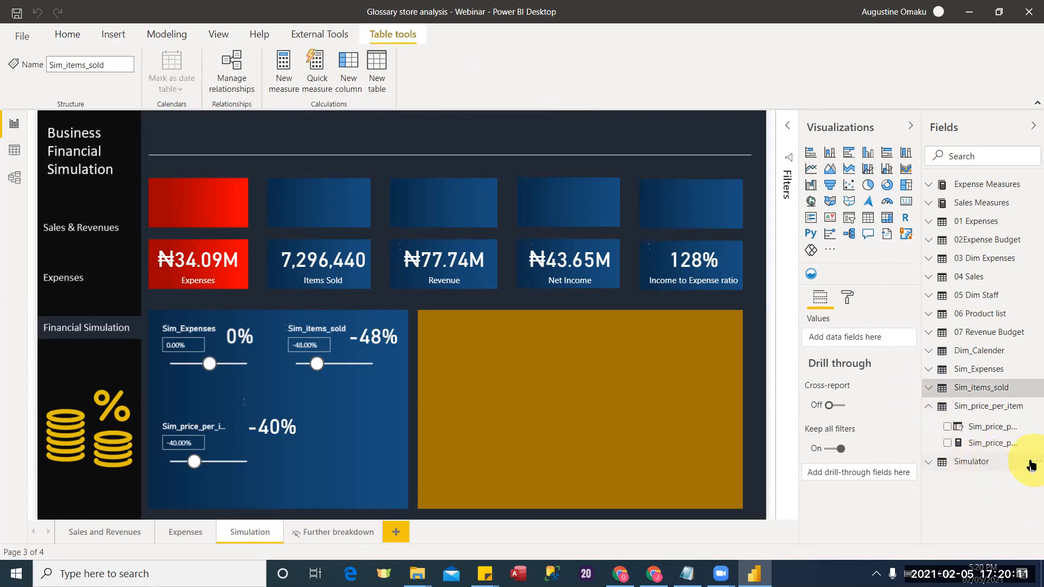
click(1030, 464)
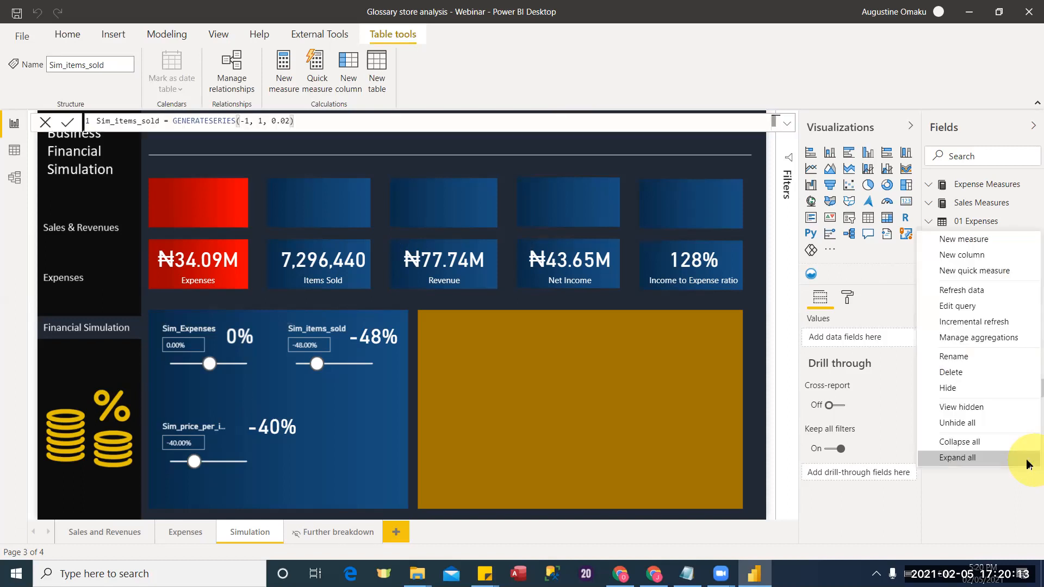
click(986, 503)
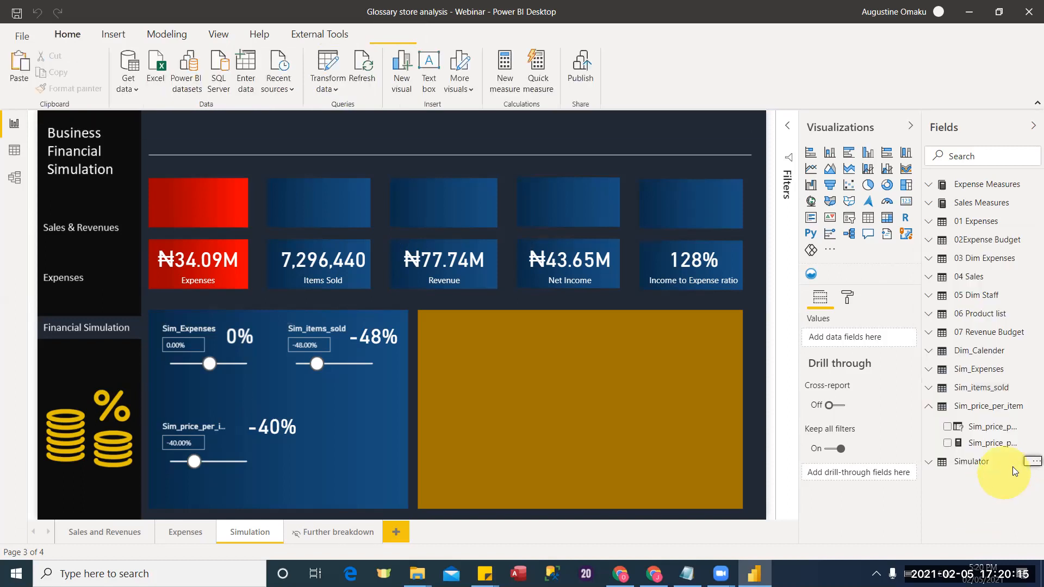
click(927, 412)
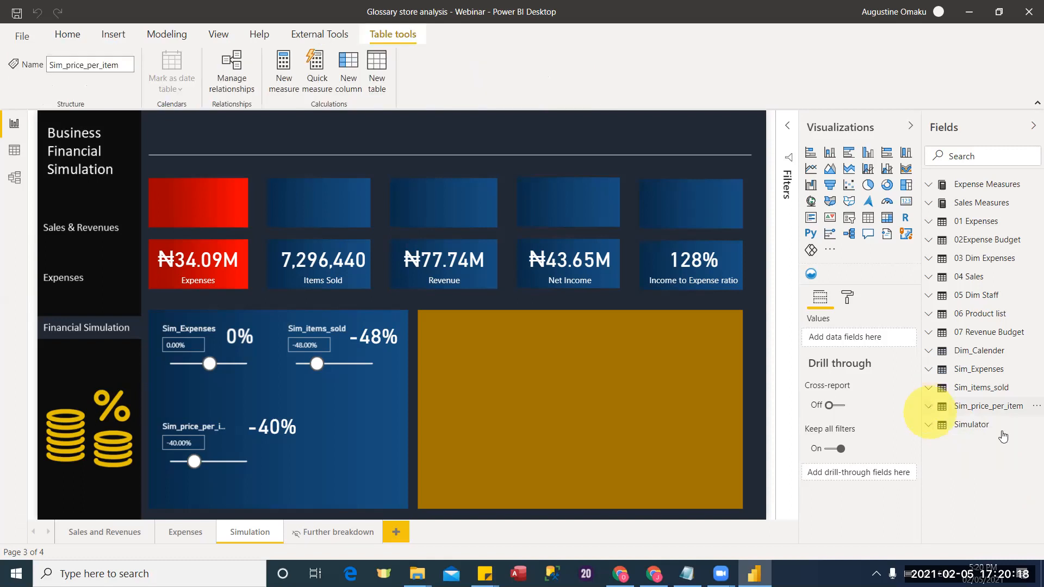
click(1031, 424)
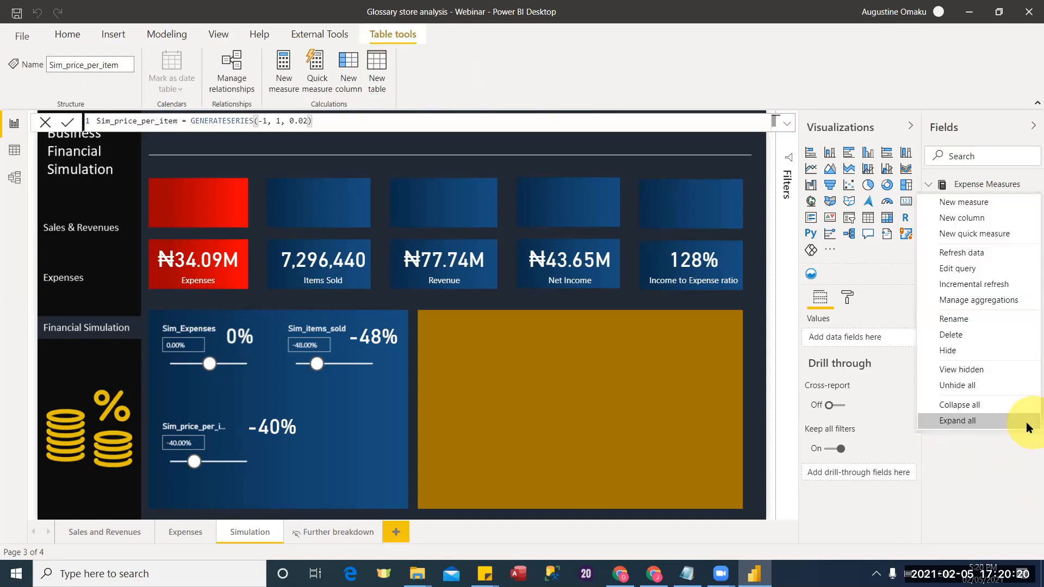
click(992, 208)
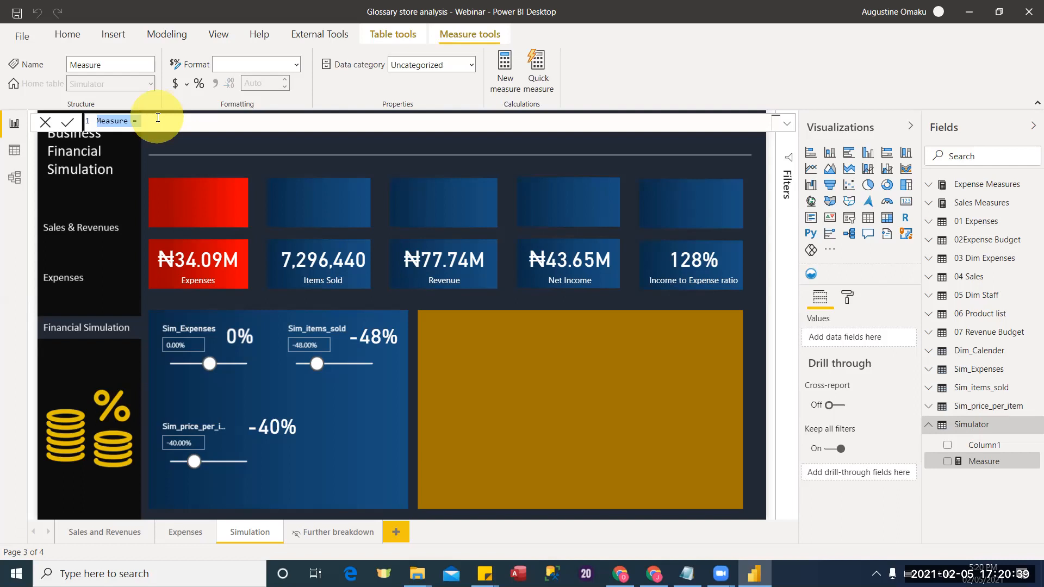
Define the new measure as Sim_Expenses = [Expenses]*(1+[Sim_Expenses Value]).
key(BackSpace)
text(S)
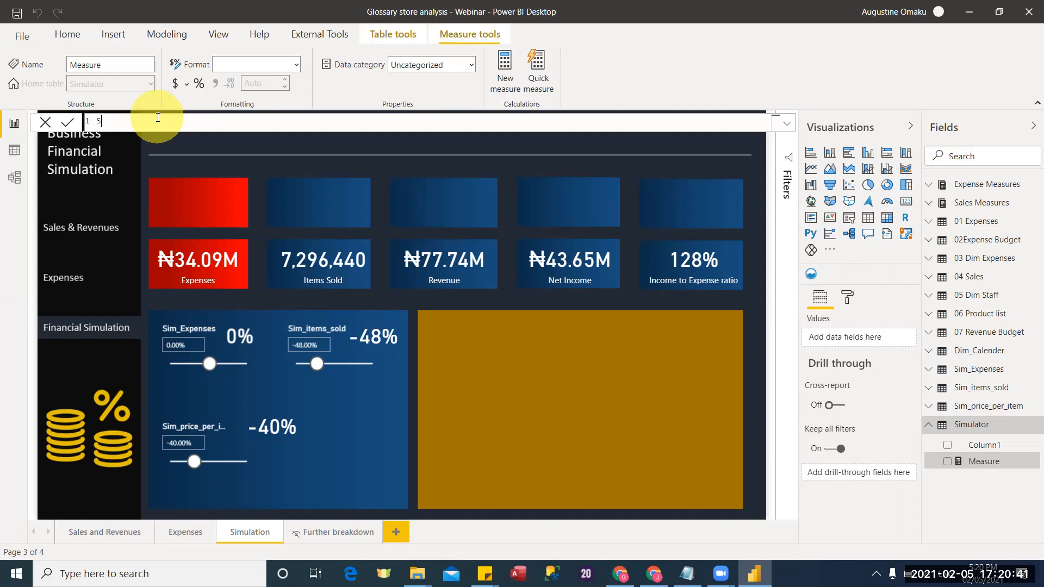
text(im_Exper)
text(ses [ex)
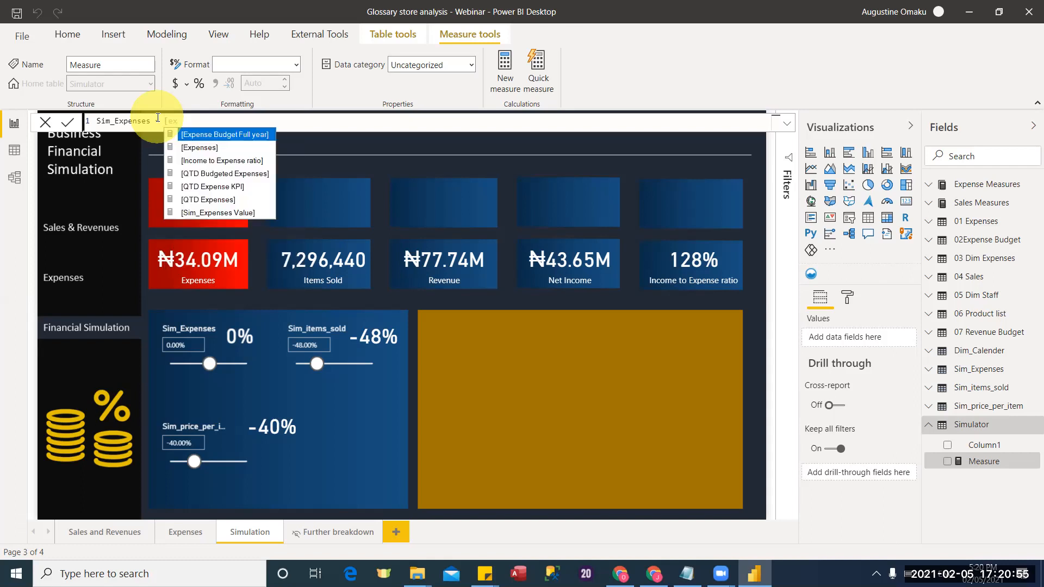
key(Down)
key(Tab)
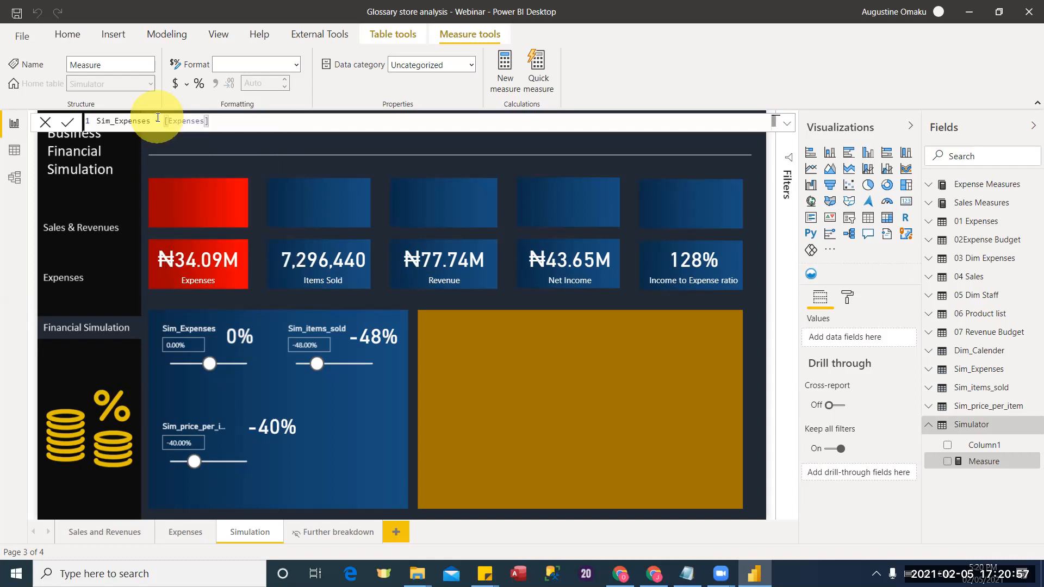
text(*)
text((1+[sim)
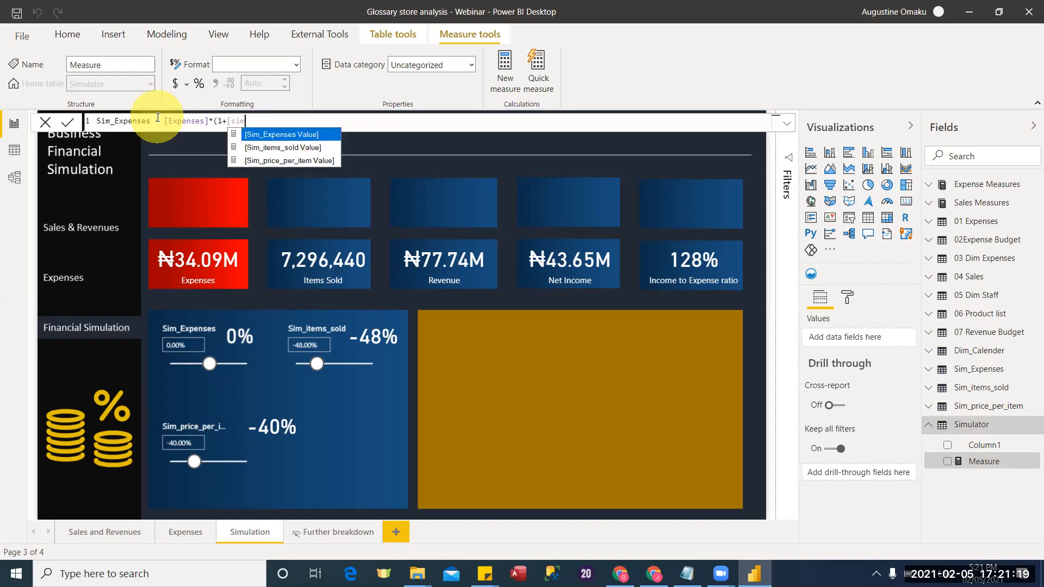
key(Tab)
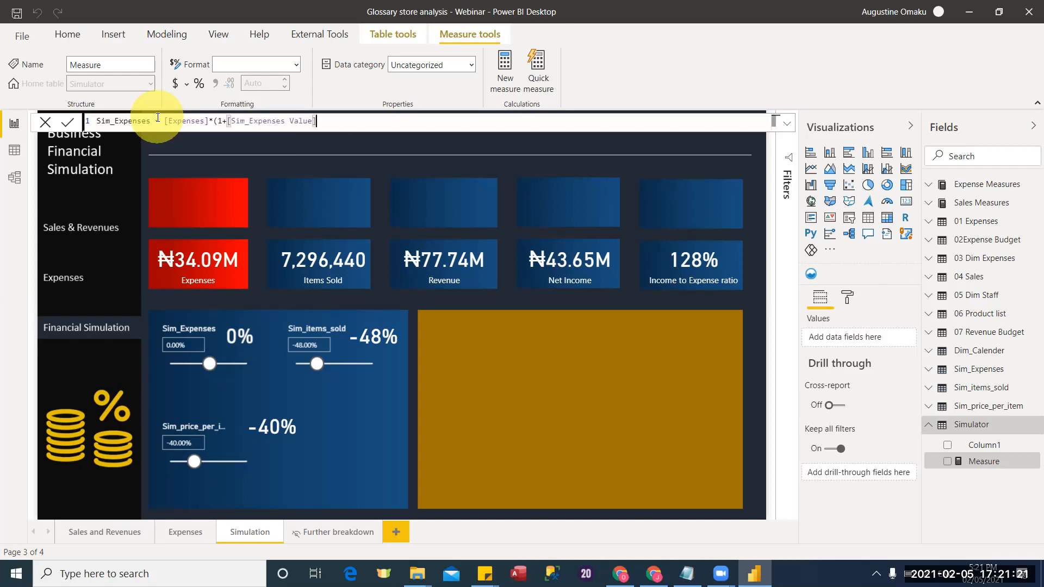
text())
key(Return)
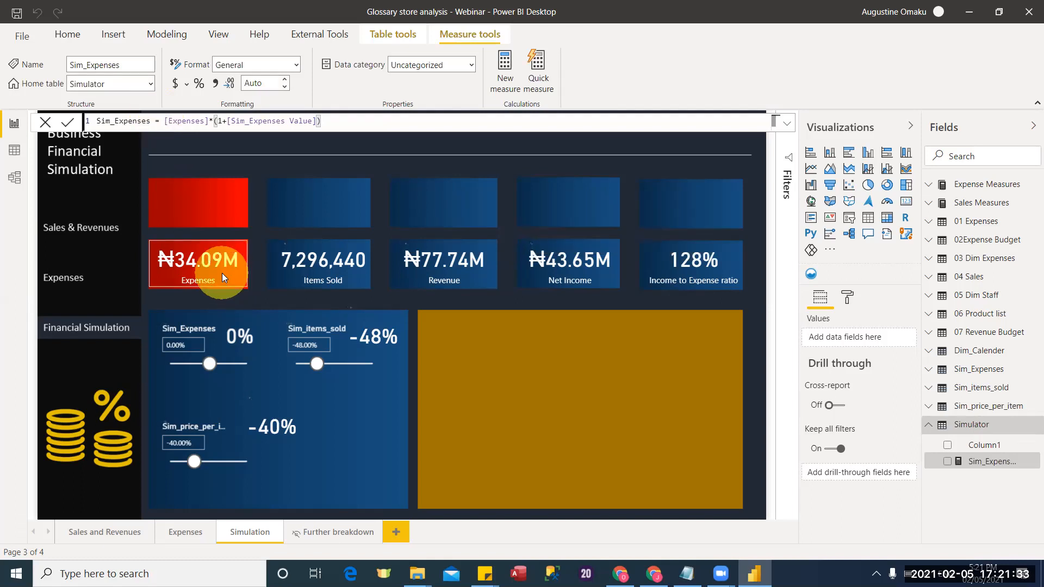
Duplicate the Expenses card onto the blank red tile above it and replace the copy's field with the Simulator table's Sim_Expenses measure.
click(232, 284)
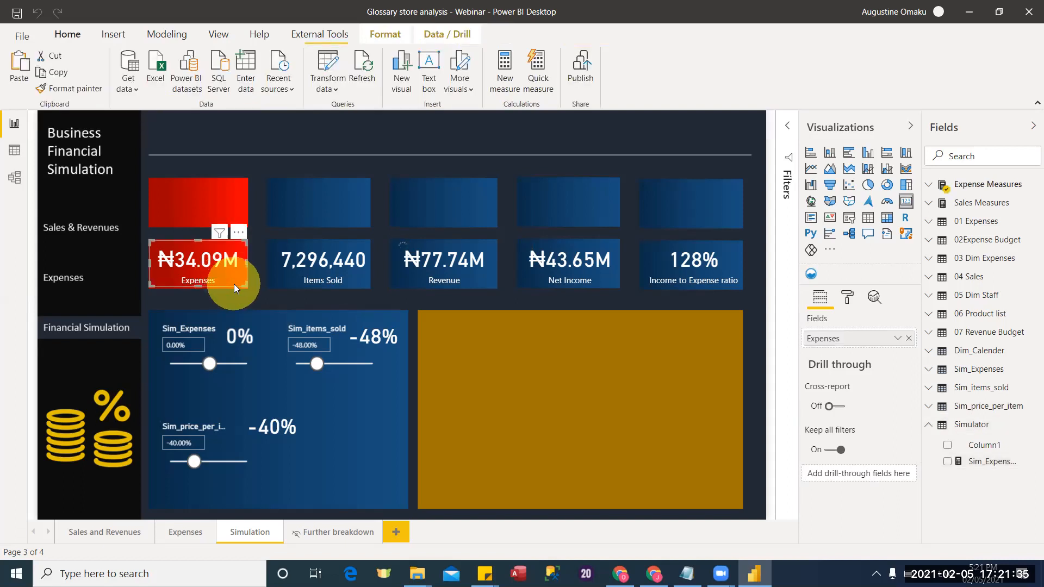
click(214, 217)
click(215, 259)
drag(215, 258, 221, 203)
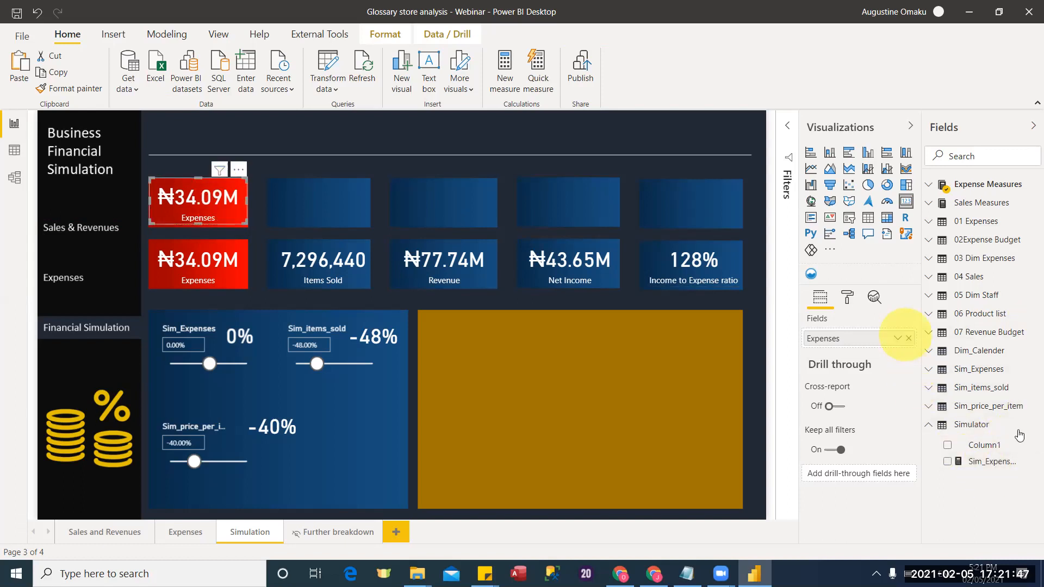
drag(961, 460, 863, 344)
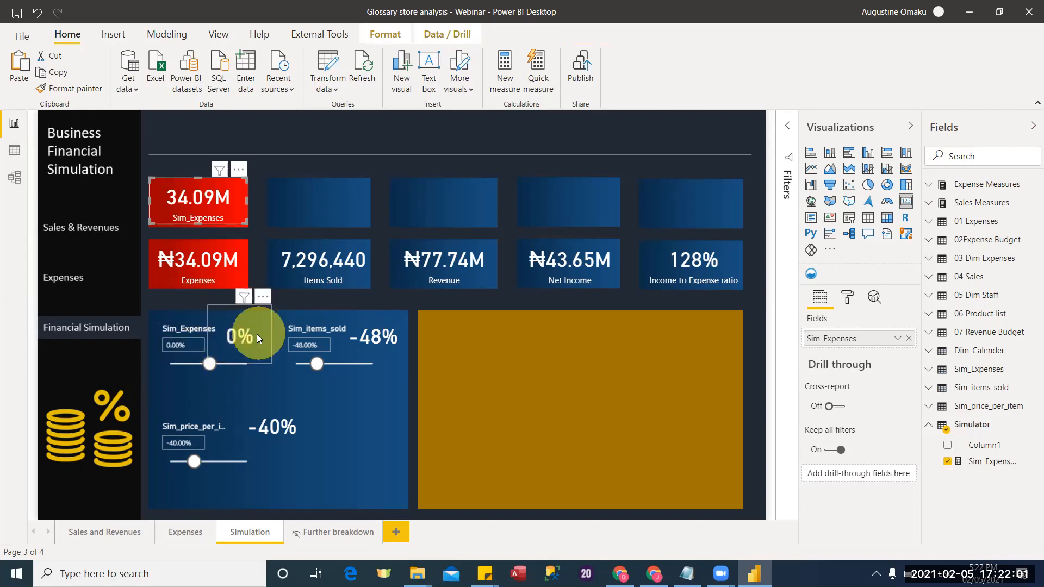
Set the Sim_Expenses slicer to 10% to test the simulated expenses card.
drag(211, 370, 216, 365)
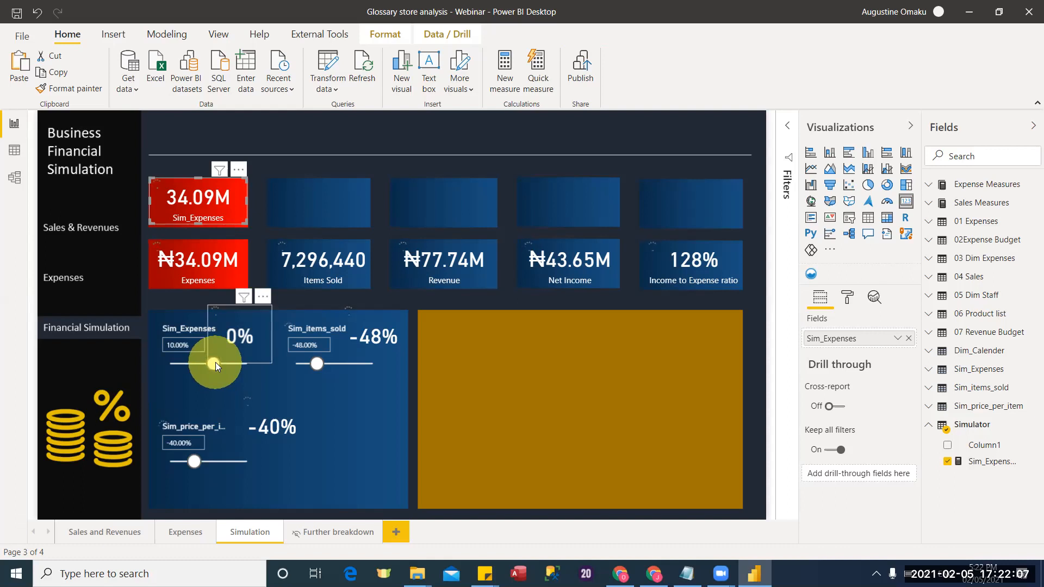
click(215, 362)
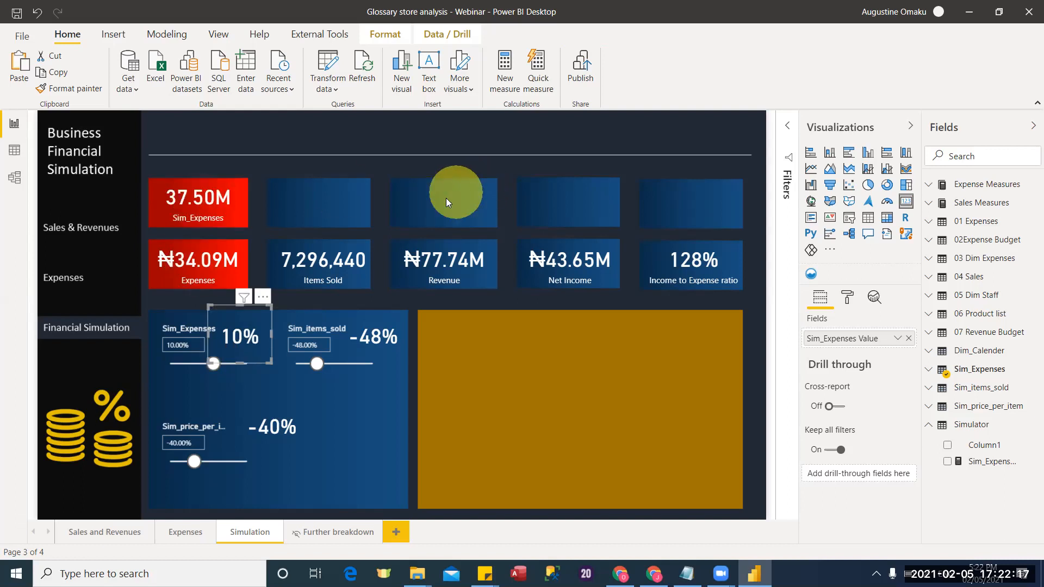
click(326, 196)
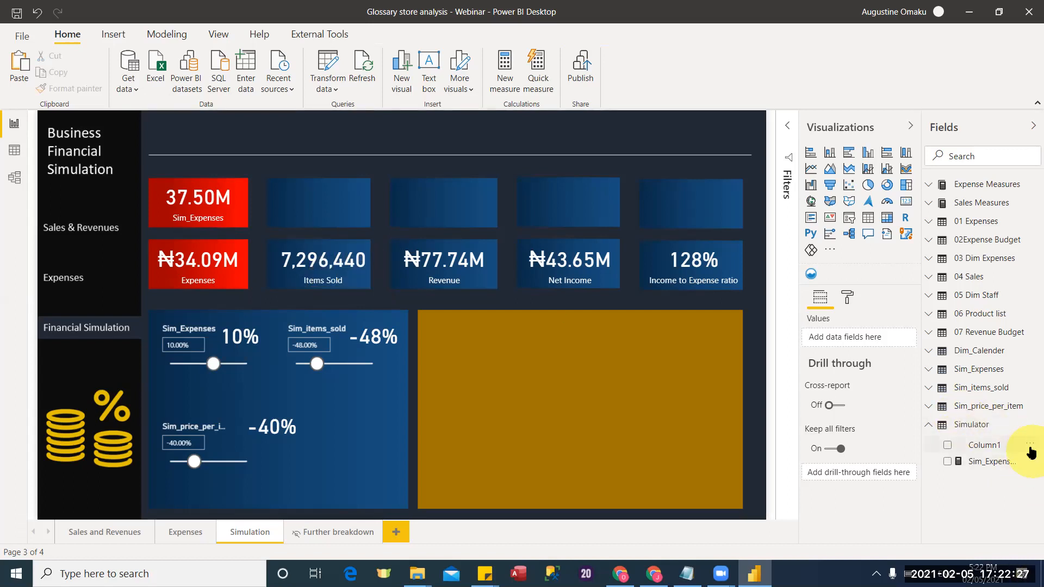
Hide Column1 of the Simulator table, refresh the field list so Simulator becomes a measure table, and expand it.
click(1029, 446)
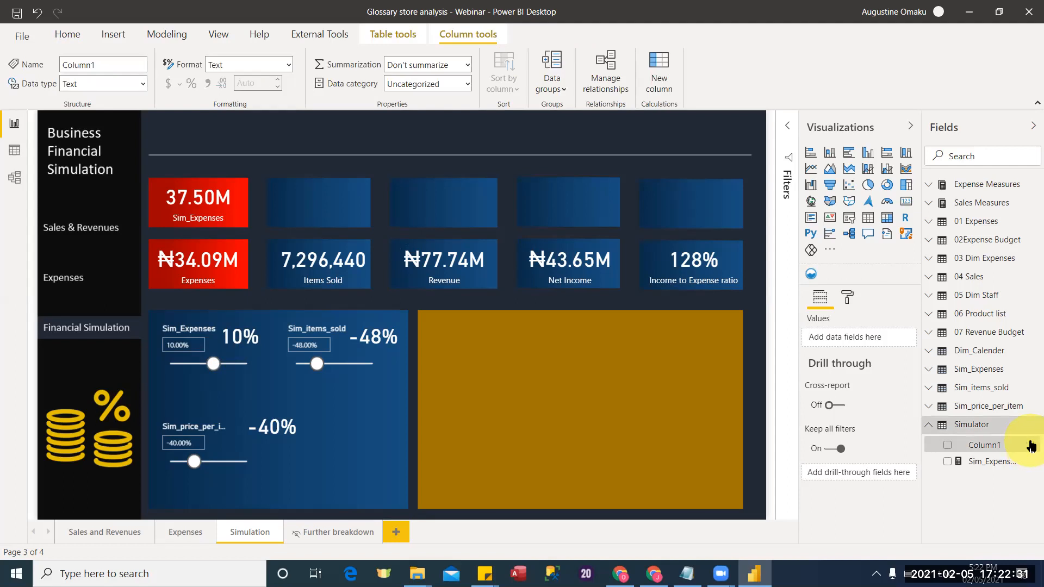
click(1029, 446)
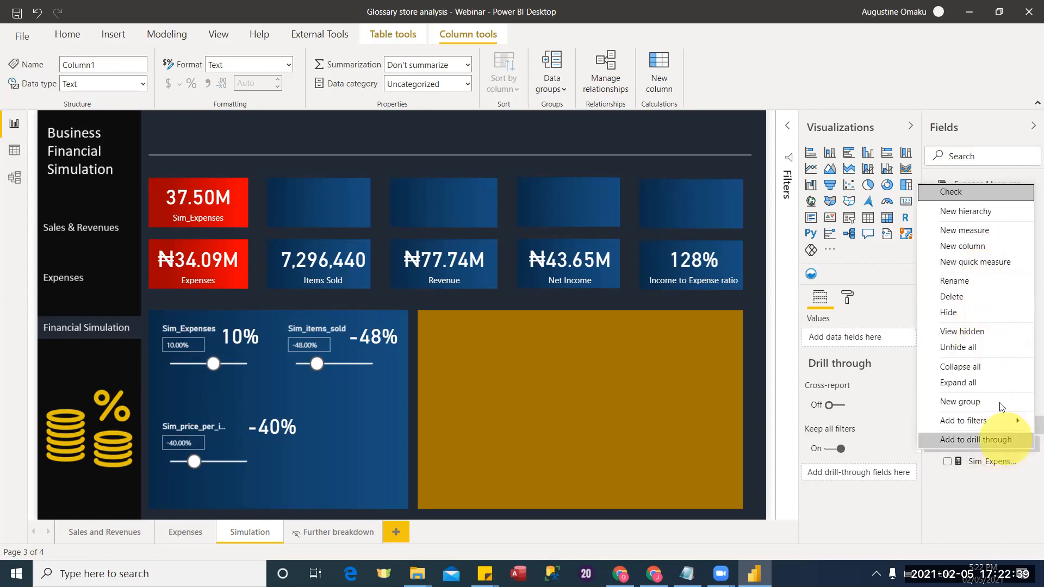
click(971, 312)
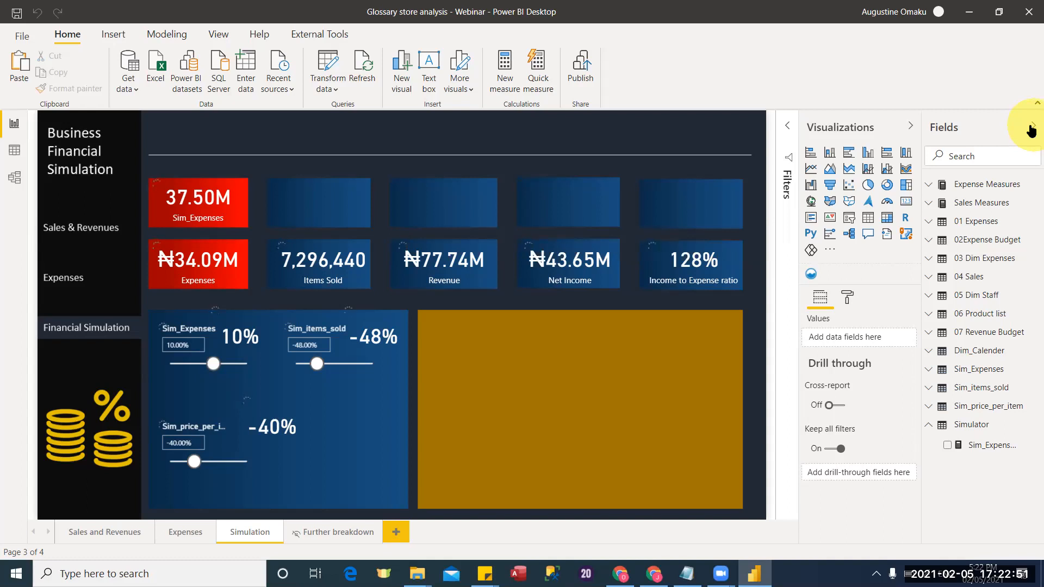
click(1031, 127)
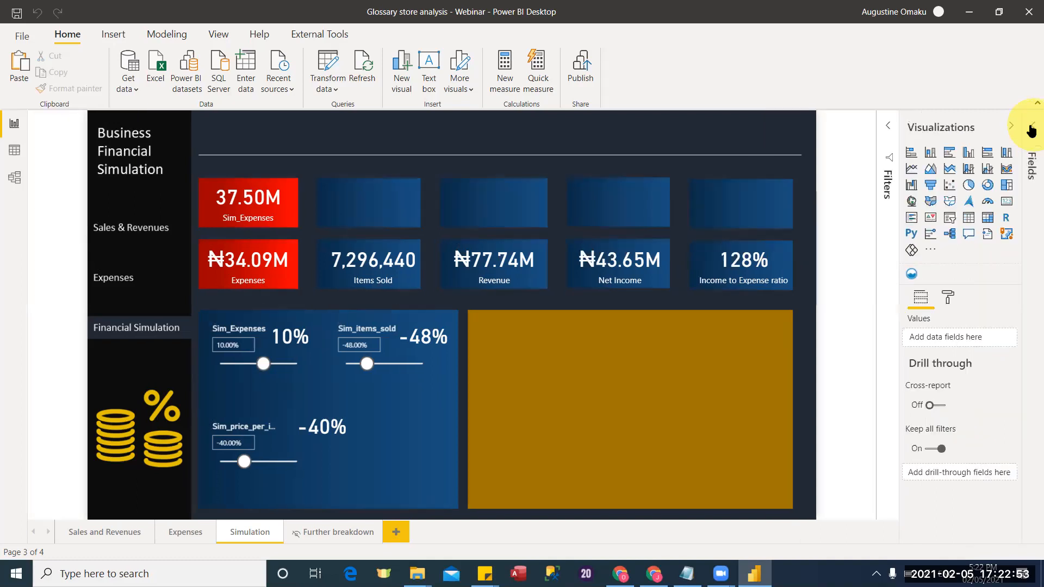
click(1031, 129)
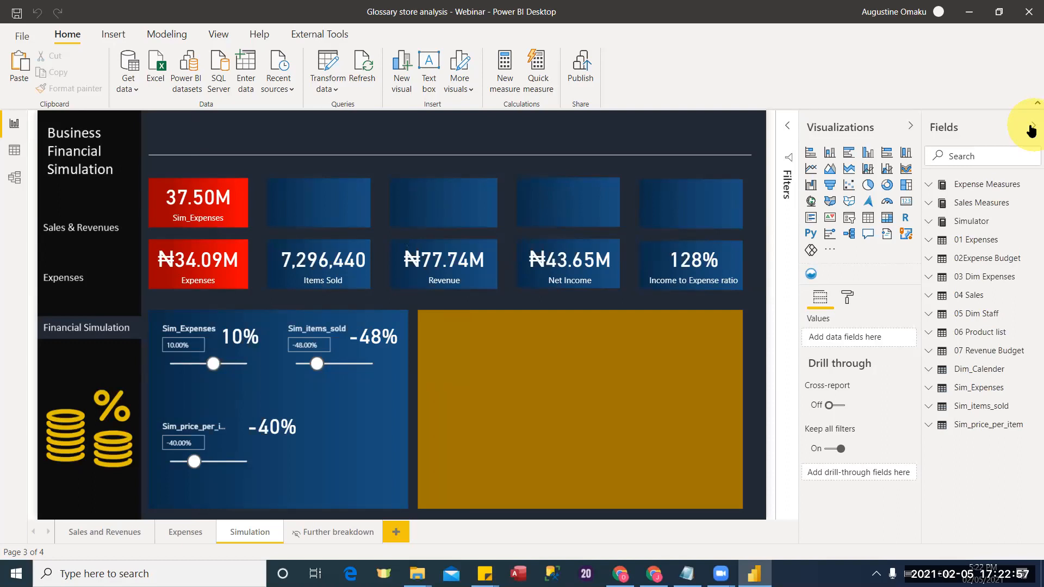
click(930, 221)
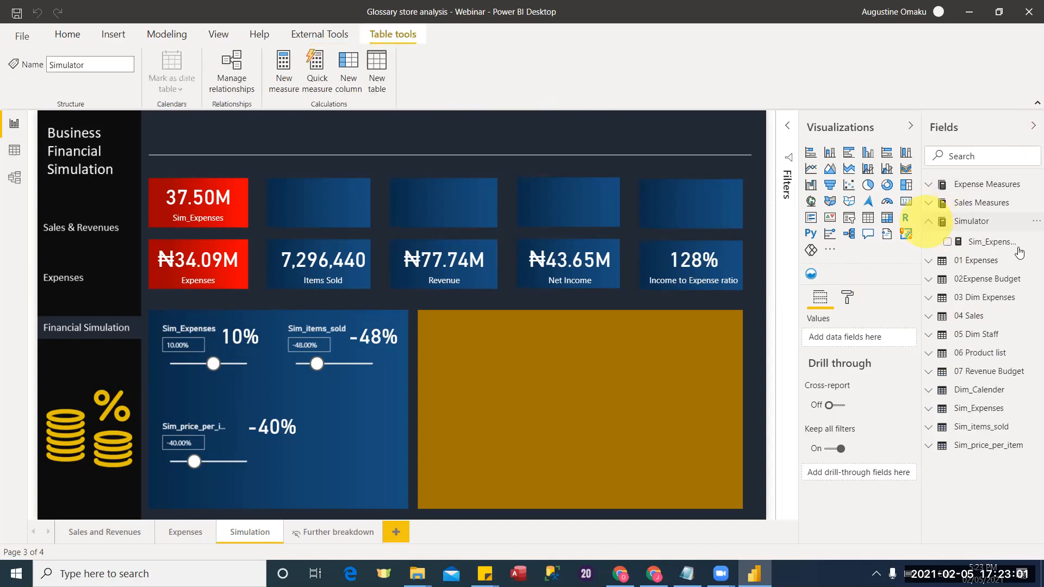
Create a measure in the Simulator table defined as Sim_items_Sold = [Items Sold]*(1+[Sim_items_sold Value]).
click(1030, 222)
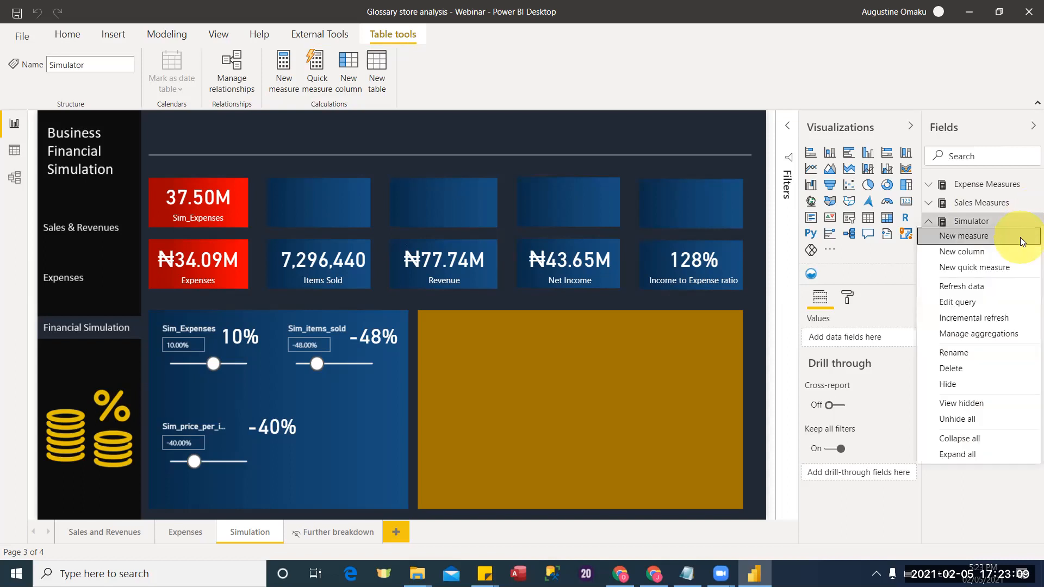
click(1021, 238)
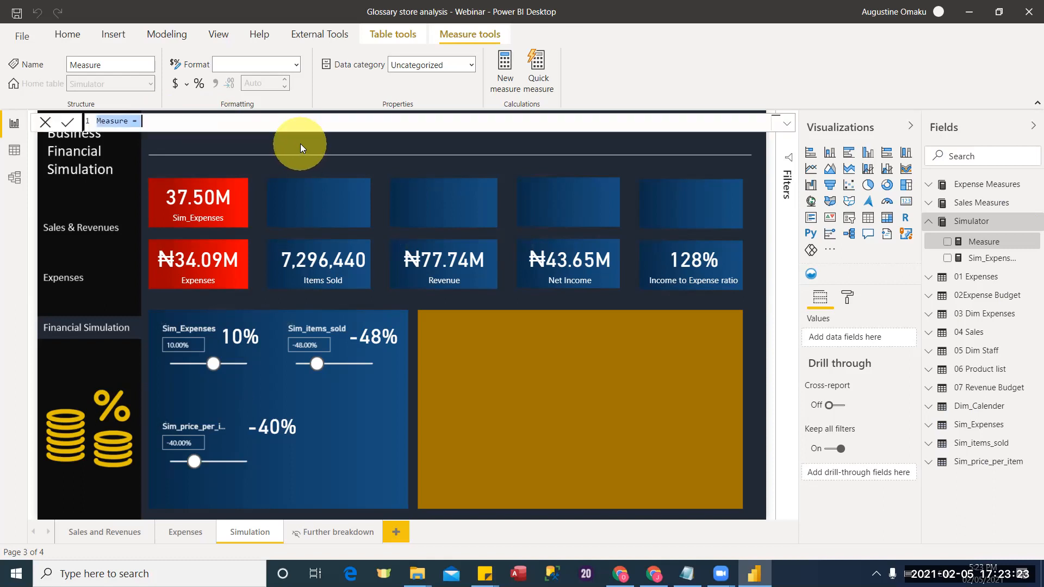
text(S)
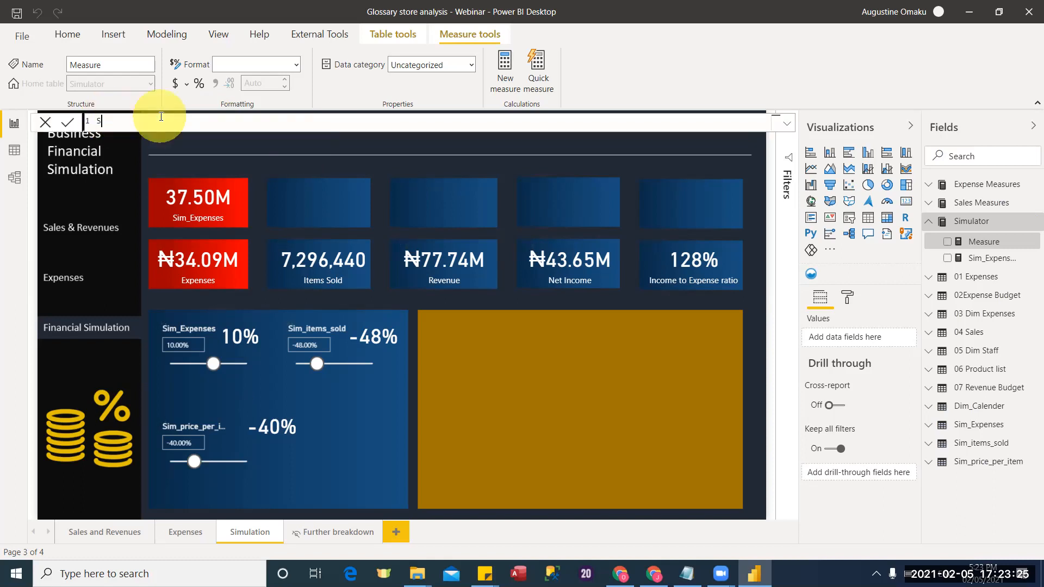
text(im_items_Sold= [it)
key(Tab)
text(*(1+[)
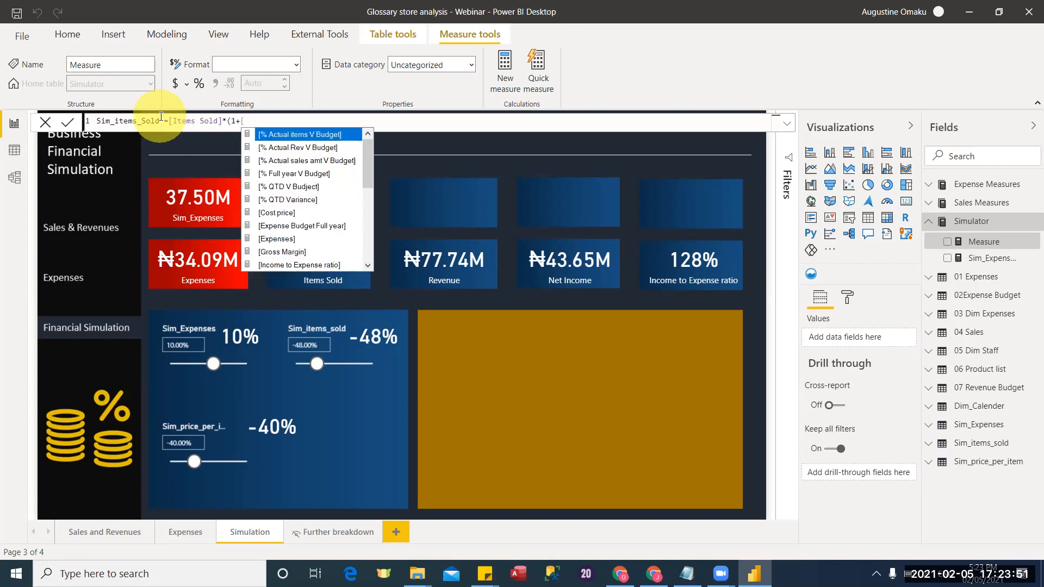
text(sim)
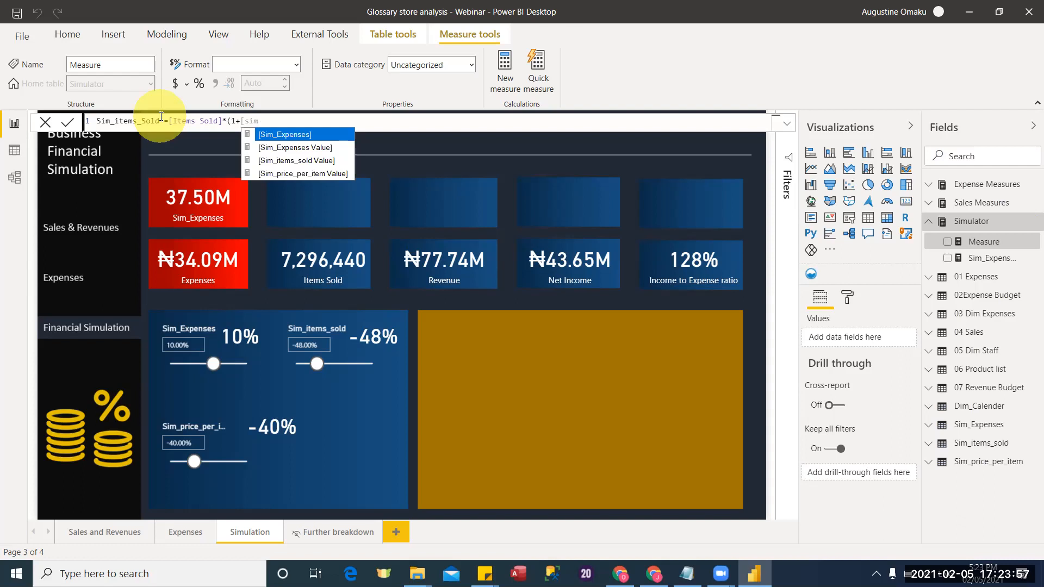
key(Down)
key(Down)
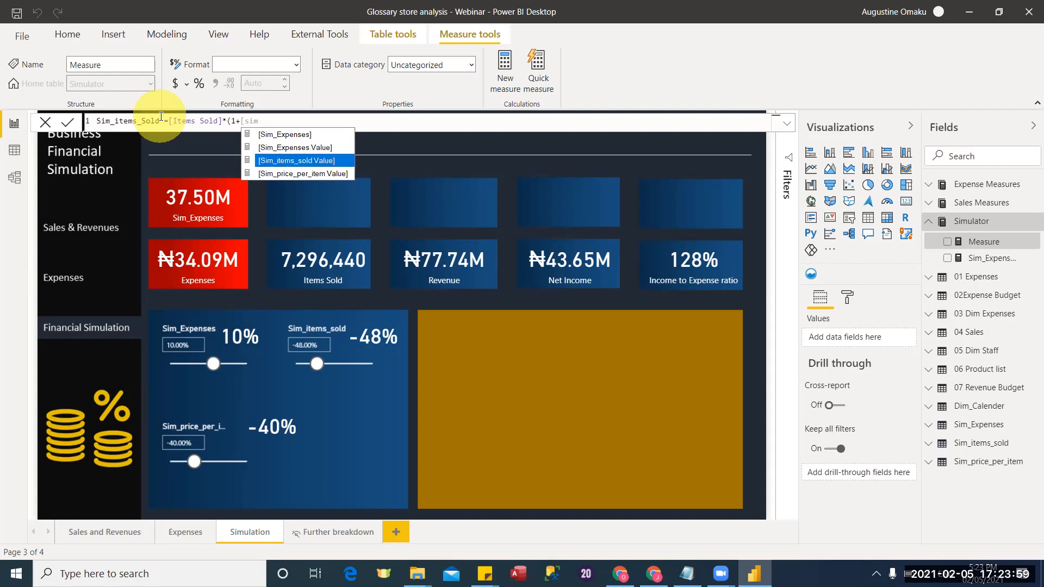
key(Tab)
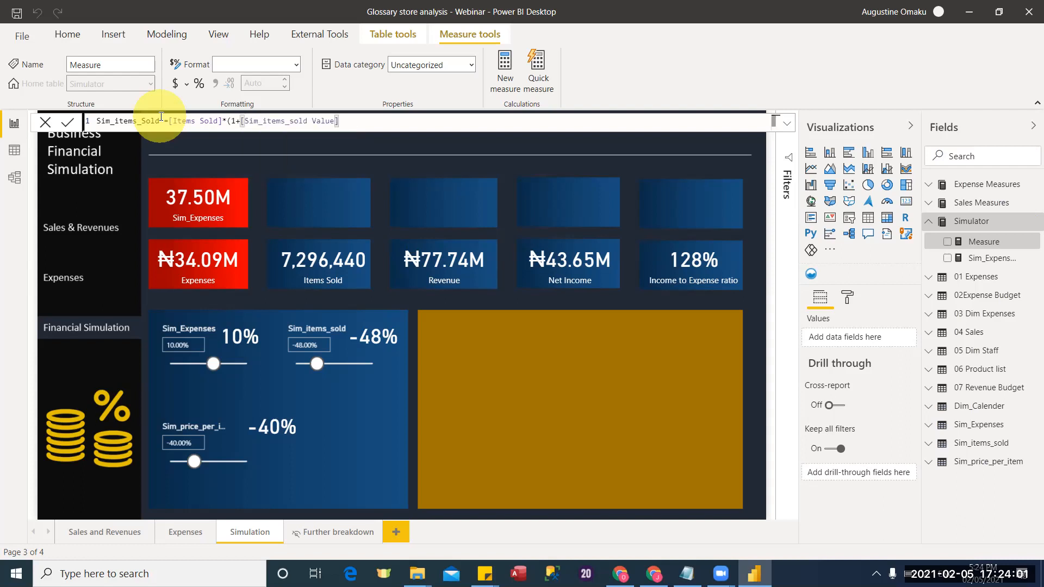
text())
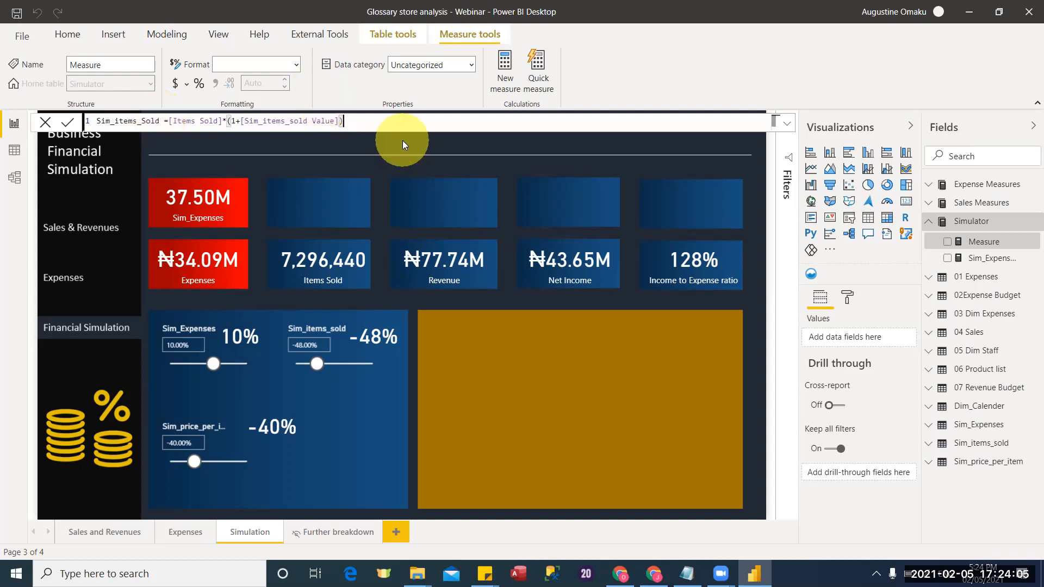
key(Return)
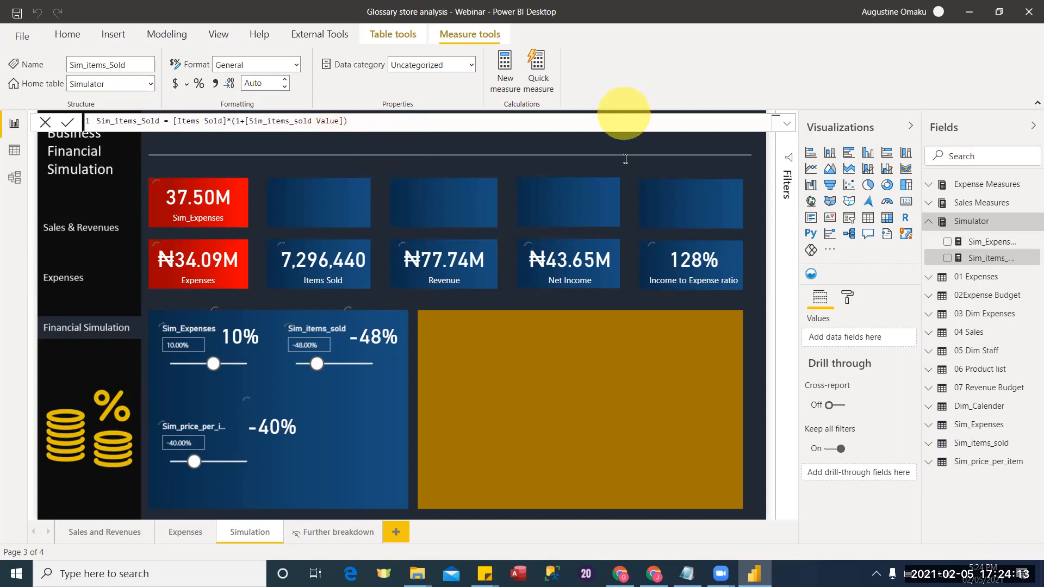
Duplicate the Items Sold card onto the blank blue tile above it and replace the copy's field with the Sim_items_Sold measure.
click(311, 276)
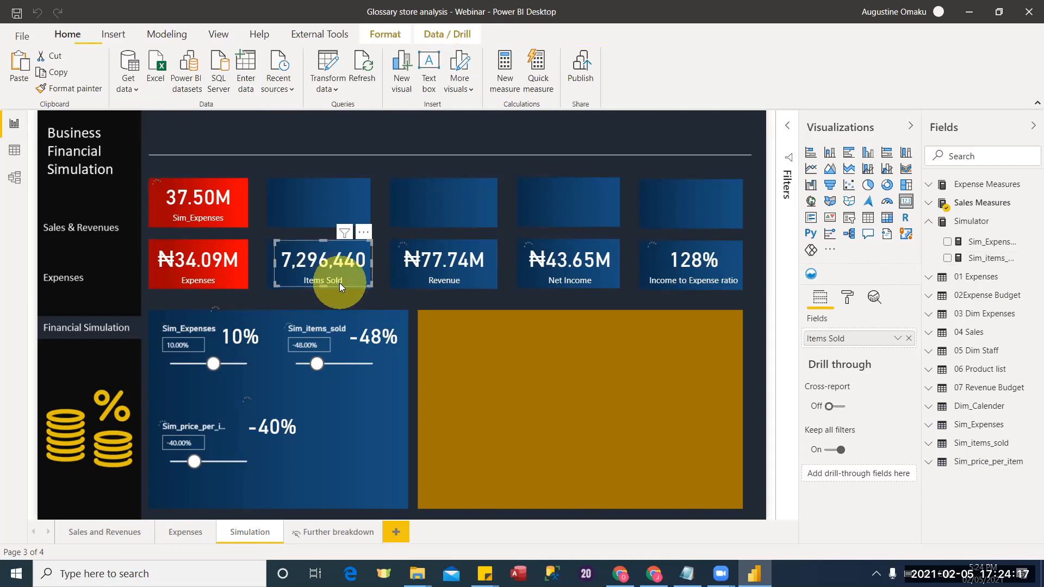
click(333, 207)
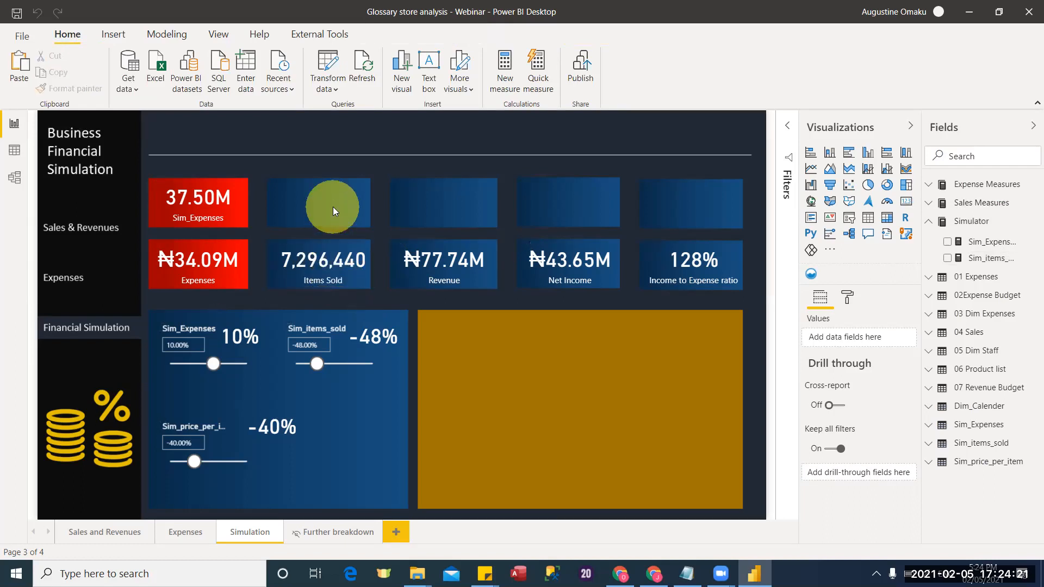
drag(334, 256, 331, 190)
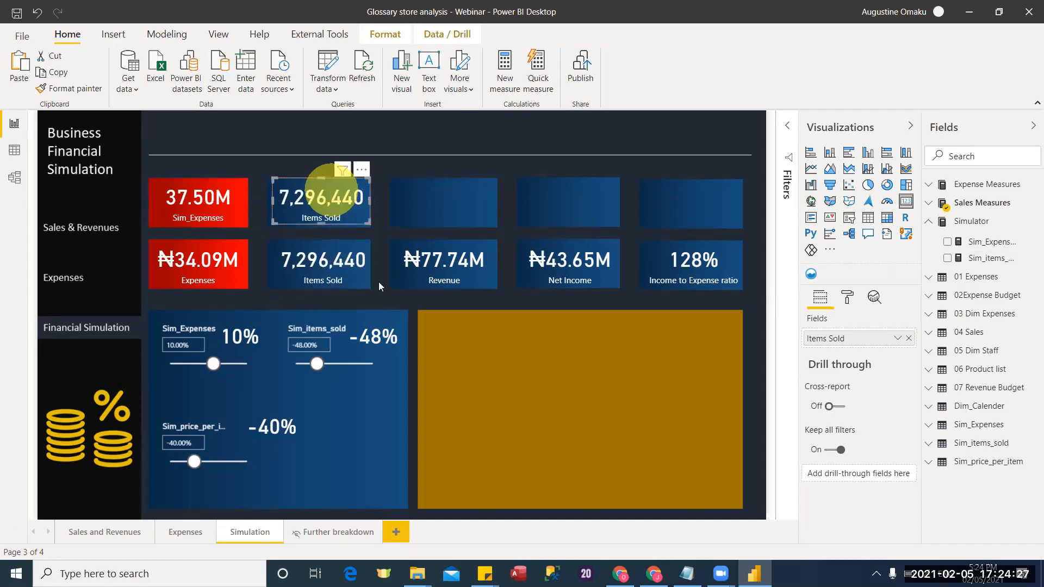
click(341, 264)
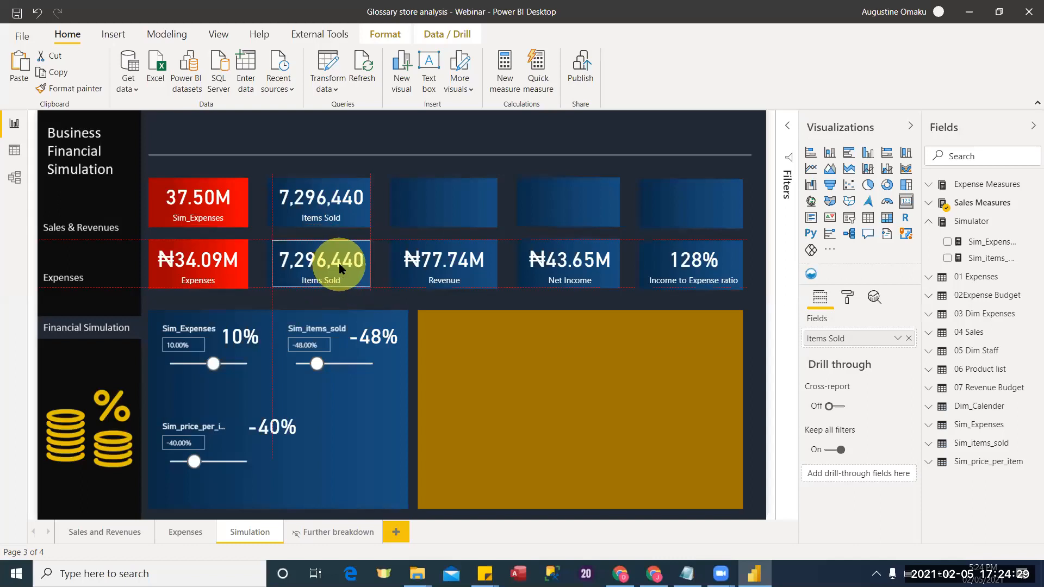
click(324, 205)
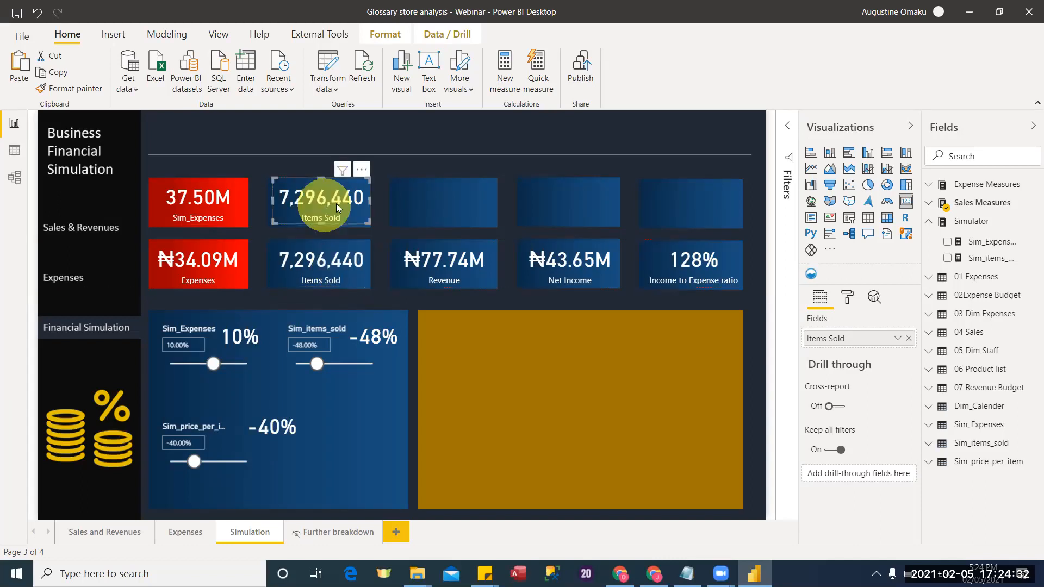
click(908, 338)
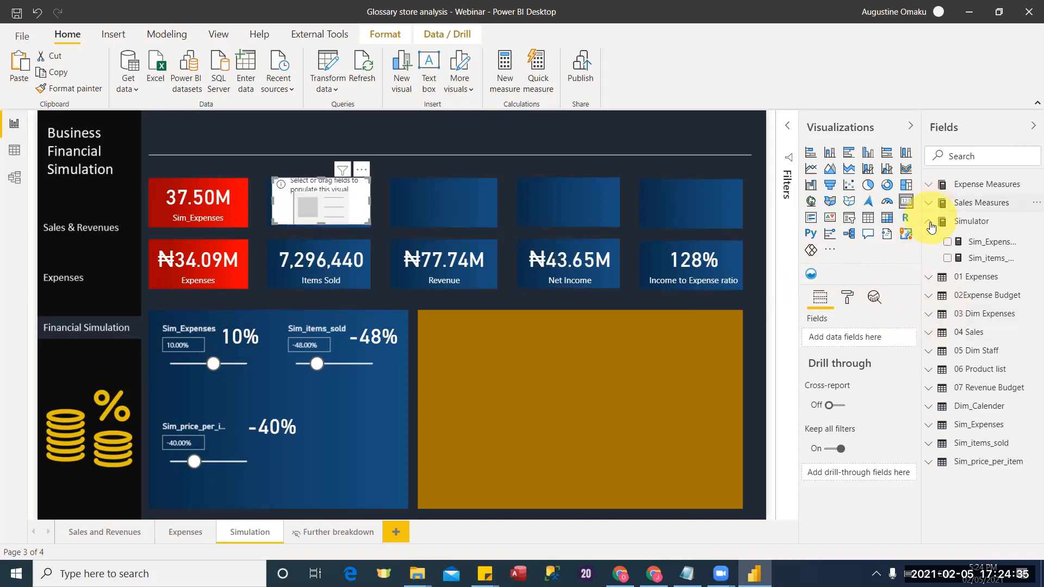
click(930, 226)
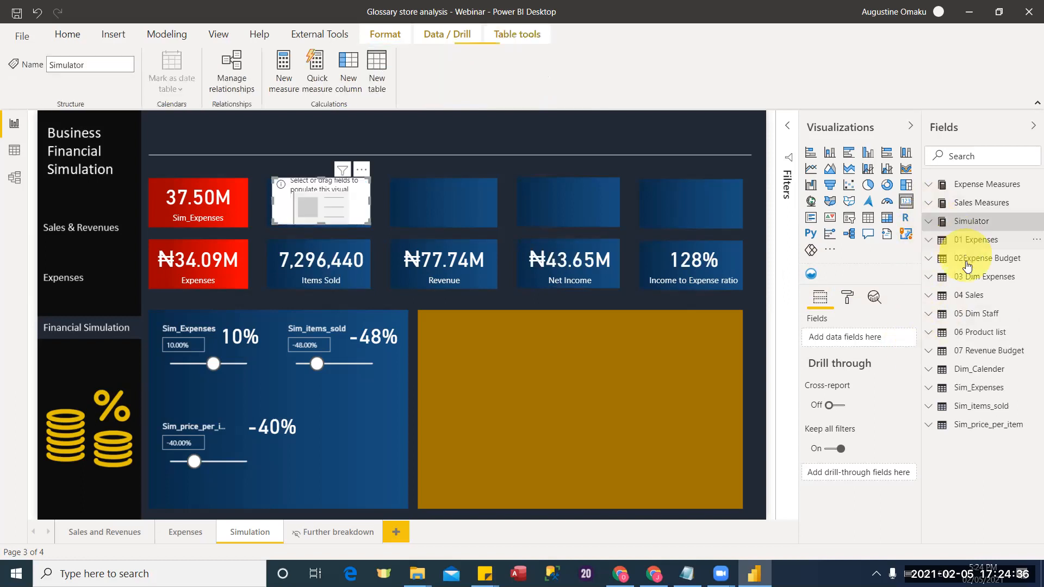
click(929, 221)
drag(978, 259, 851, 337)
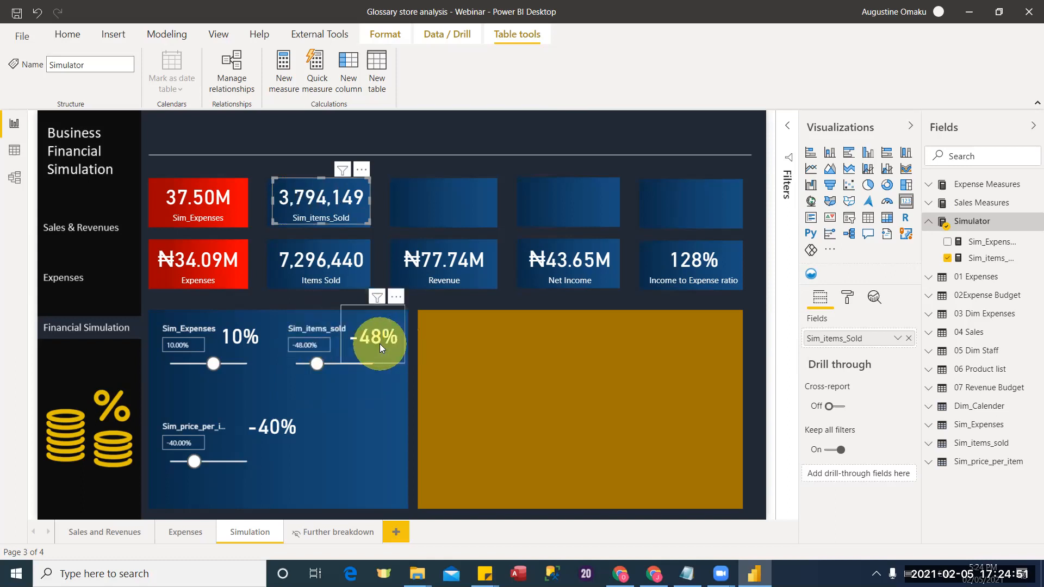
Set the Sim_items_sold slicer to 0% to compare the simulated items sold with the actual items sold.
click(310, 343)
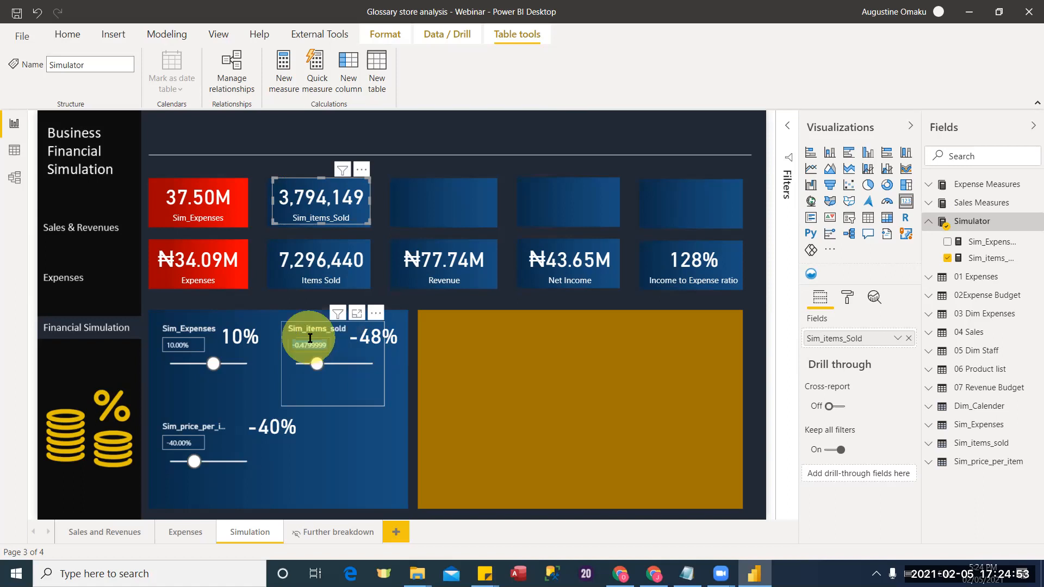
text(d)
key(Return)
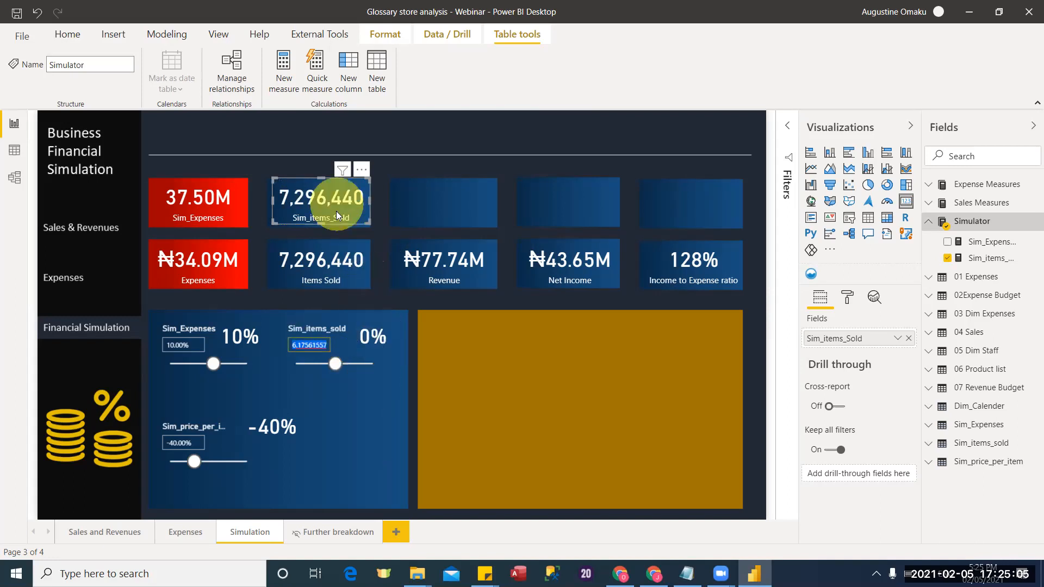
click(435, 218)
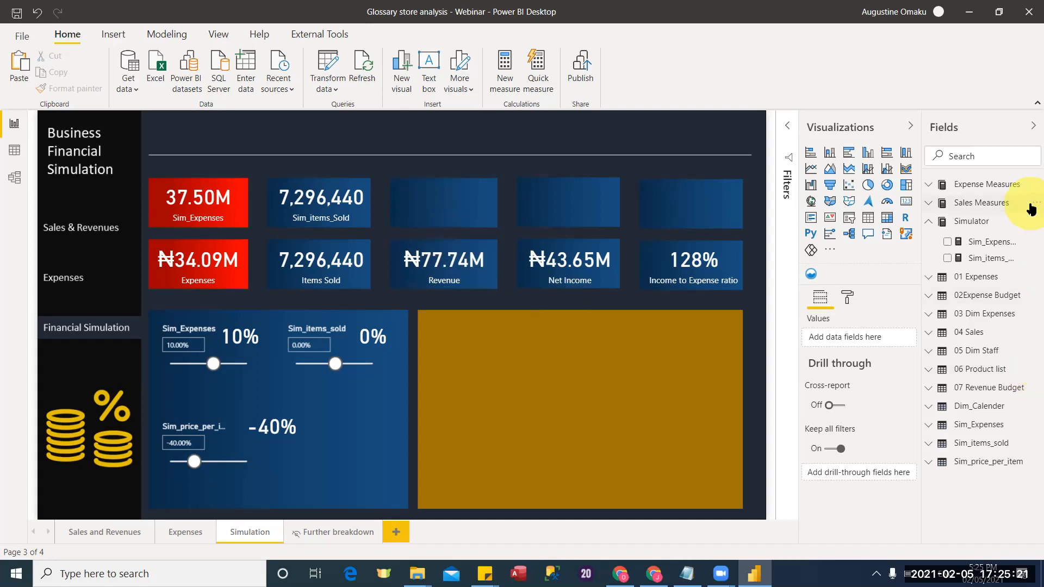
Add a measure to the Simulator table and enter Sim_revenue = [Revenue]*(1+[Sim_items_Sold])*(1+[Sim_price_per_item Value]).
click(1031, 223)
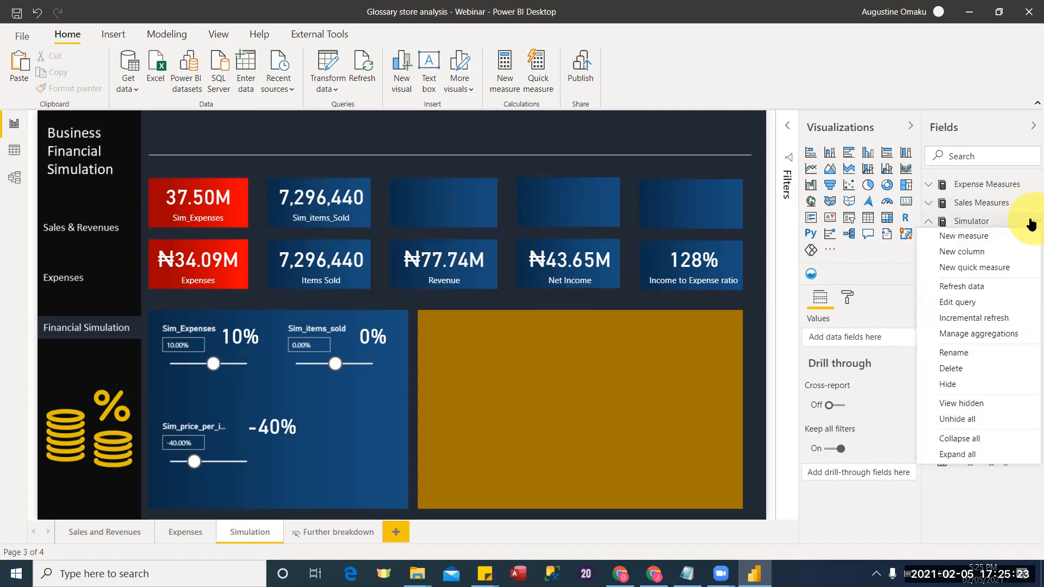
click(1002, 238)
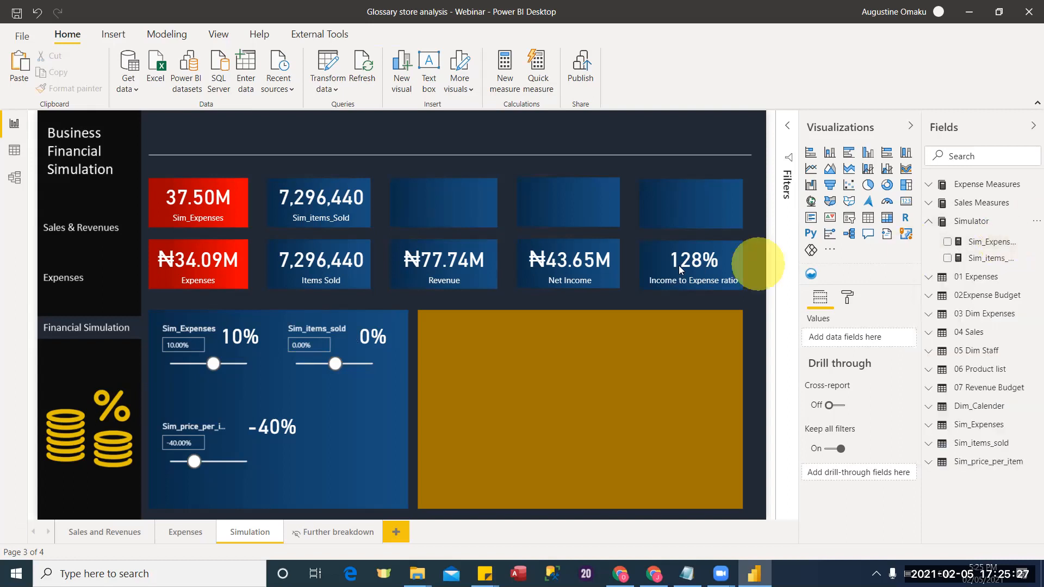
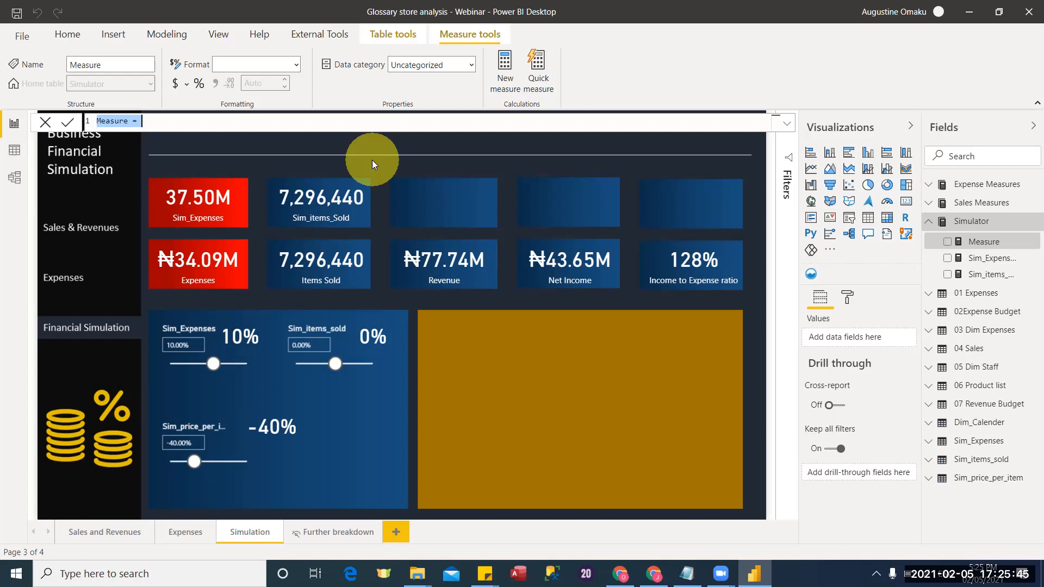
text(Sim_revenue = )
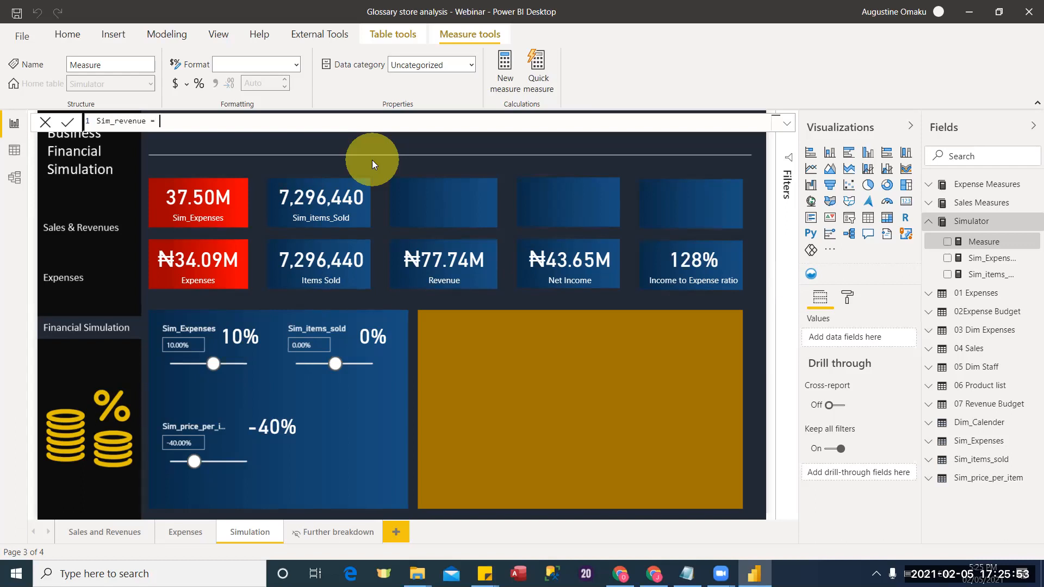
text([rev)
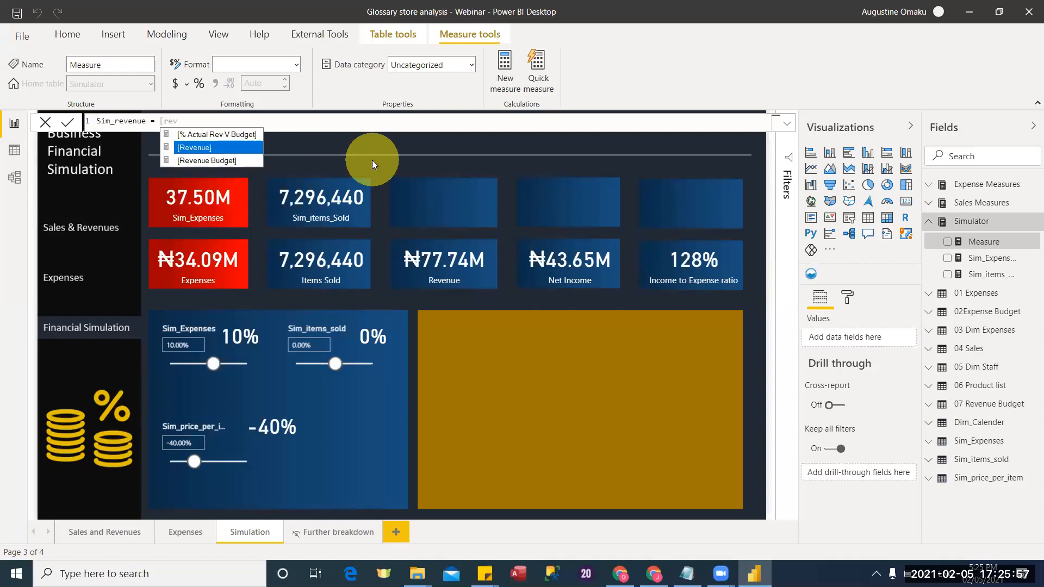
key(Tab)
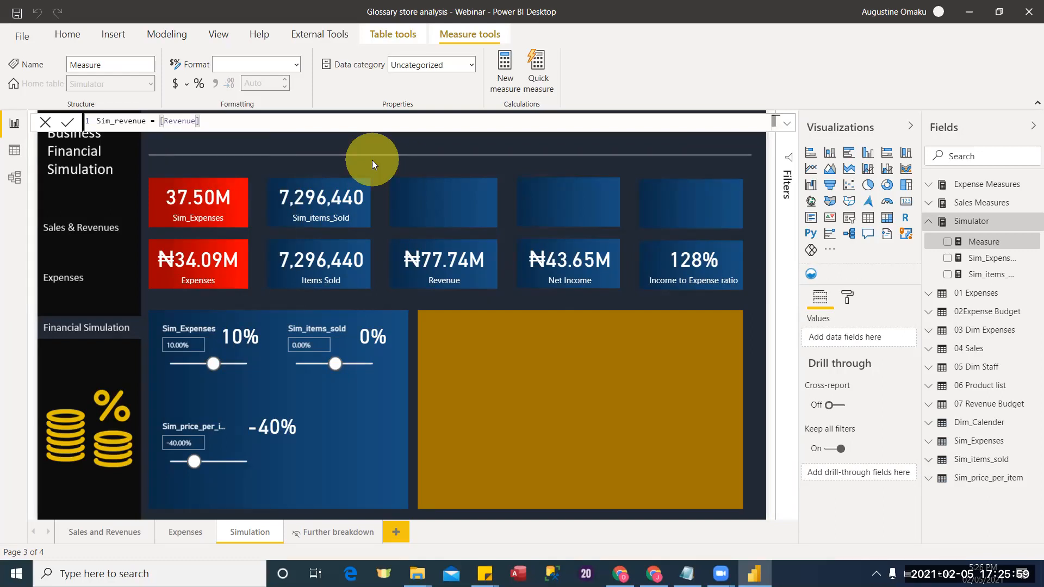
text(*(1+[sim)
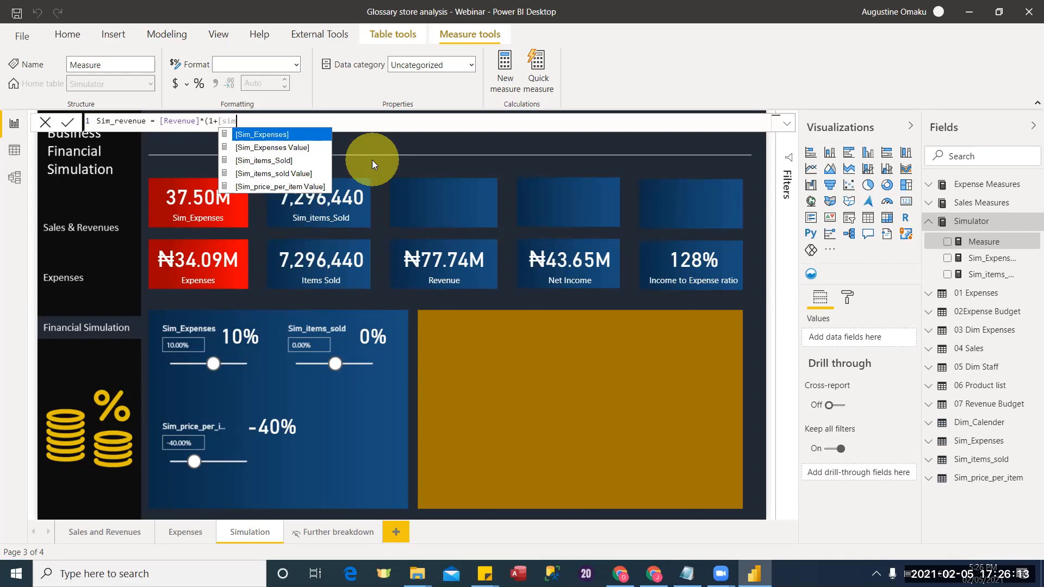
key(Down)
key(Down)
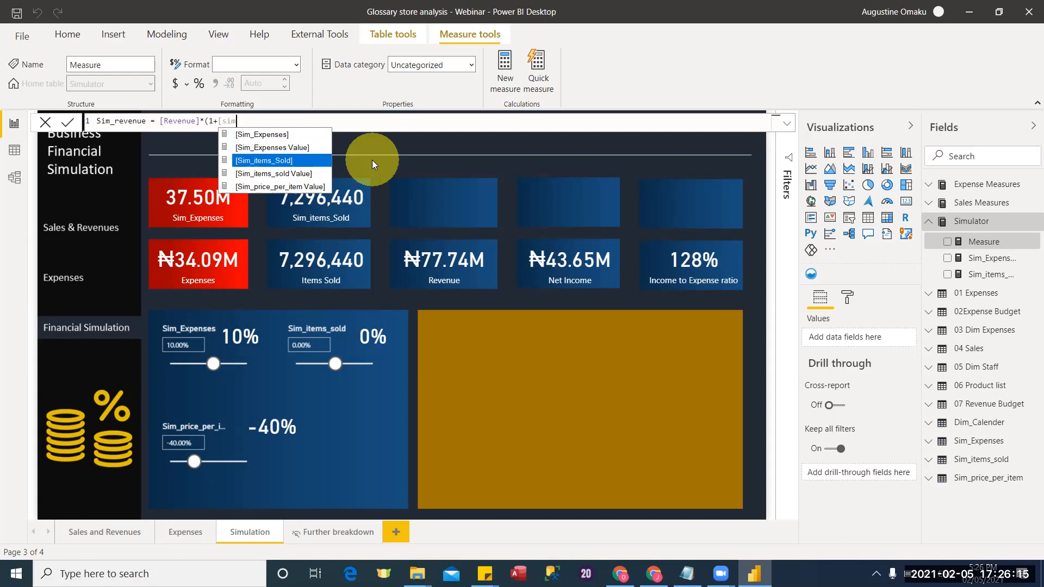
key(Tab)
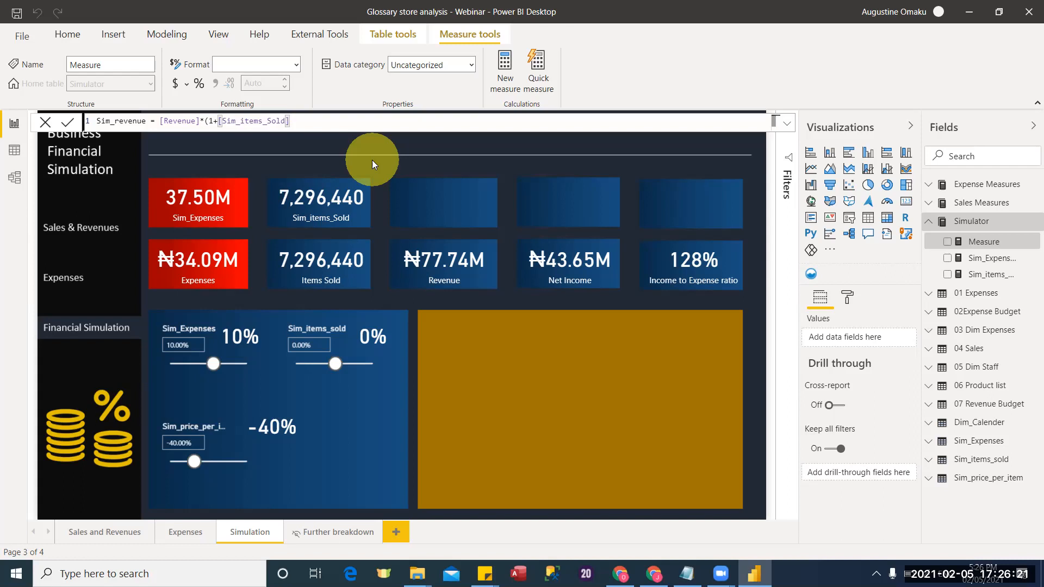
text()*(1+[)
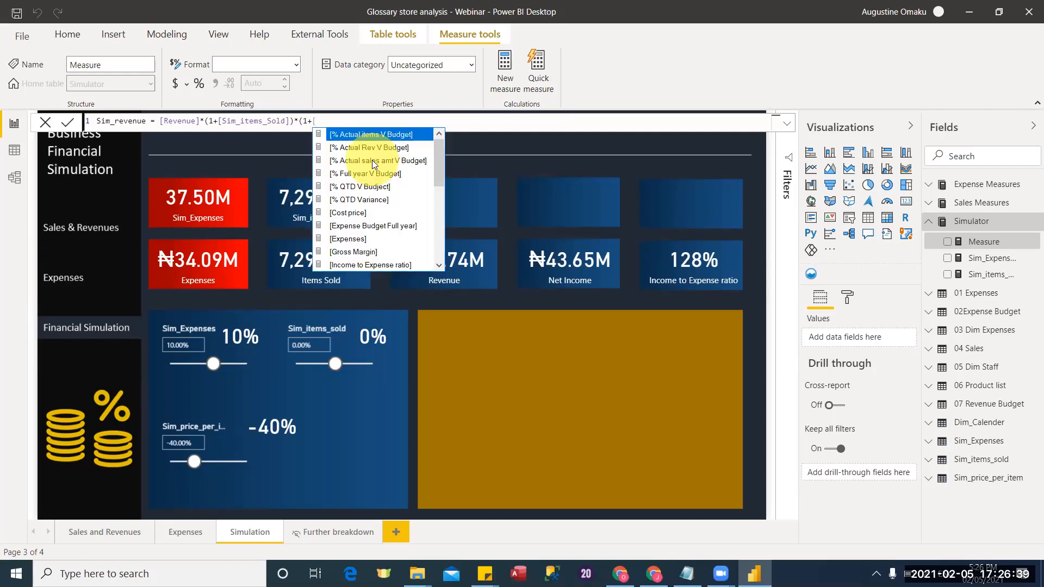
text(sim)
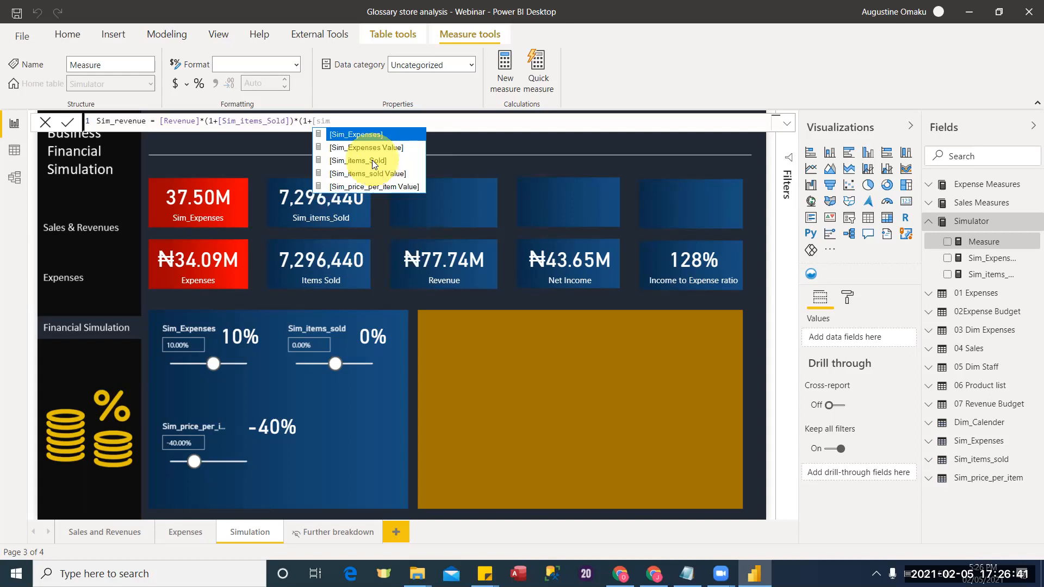
click(393, 185)
click(394, 186)
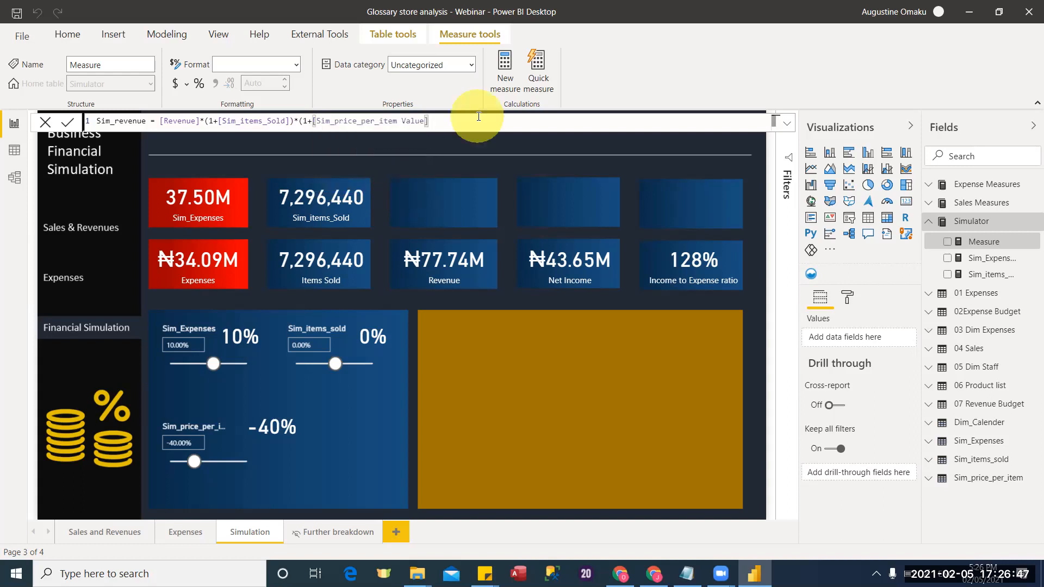
text())
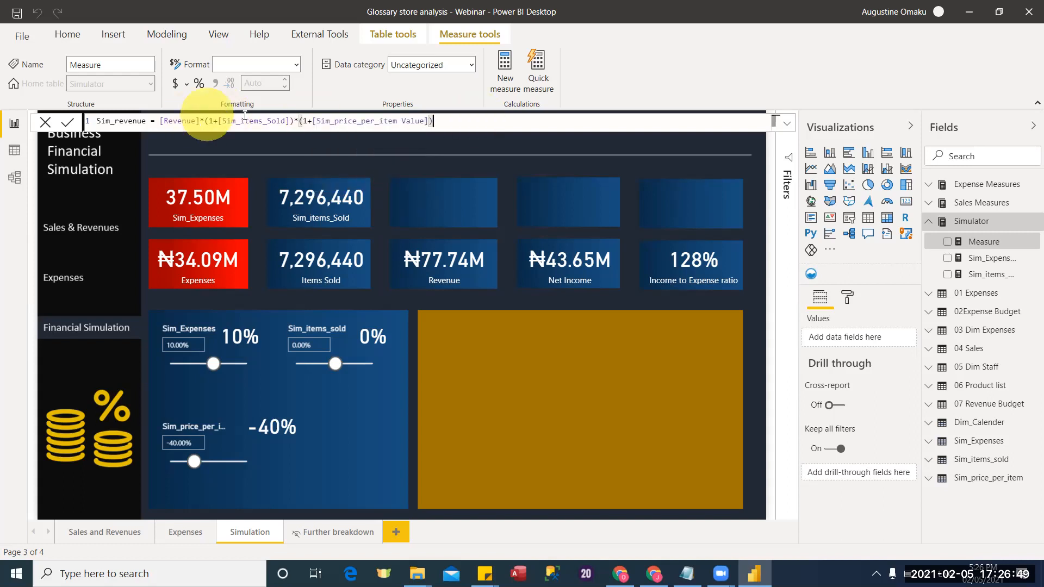
Replace [Sim_items_Sold] in the Sim_revenue formula with [Sim_items_sold Value] and commit the measure.
click(287, 120)
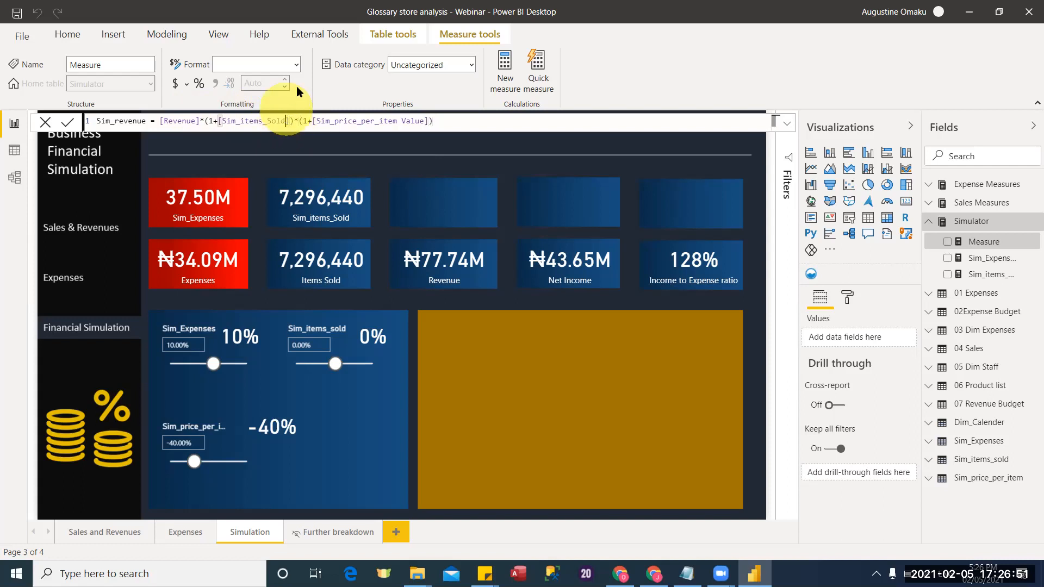
key(BackSpace)
key(BackSpace)
key(BackSpace)
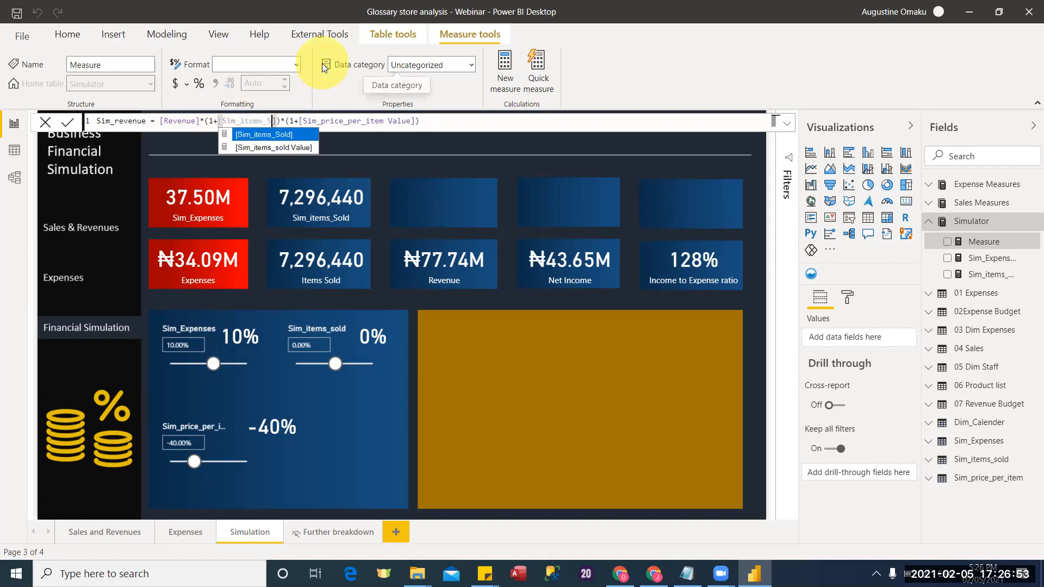
click(301, 147)
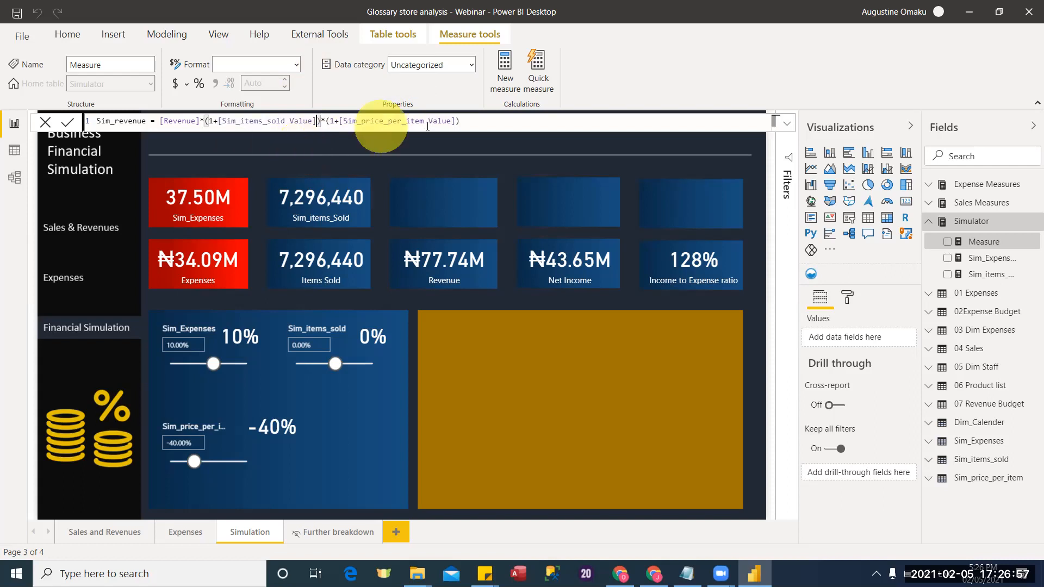
click(503, 119)
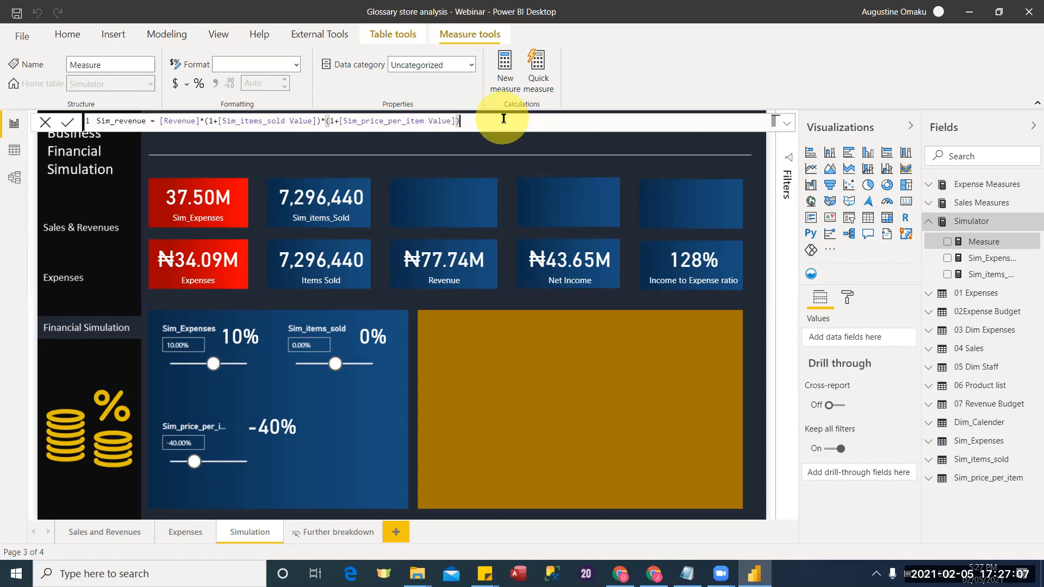
key(Return)
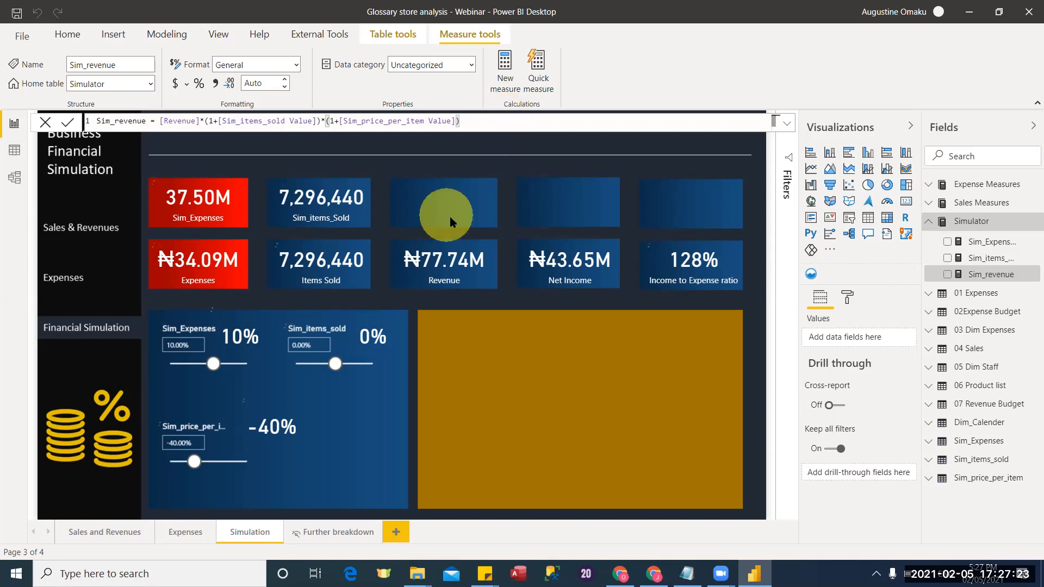
Duplicate the Revenue card onto the blank tile above it and replace the copy's field with the Sim_revenue measure.
click(460, 277)
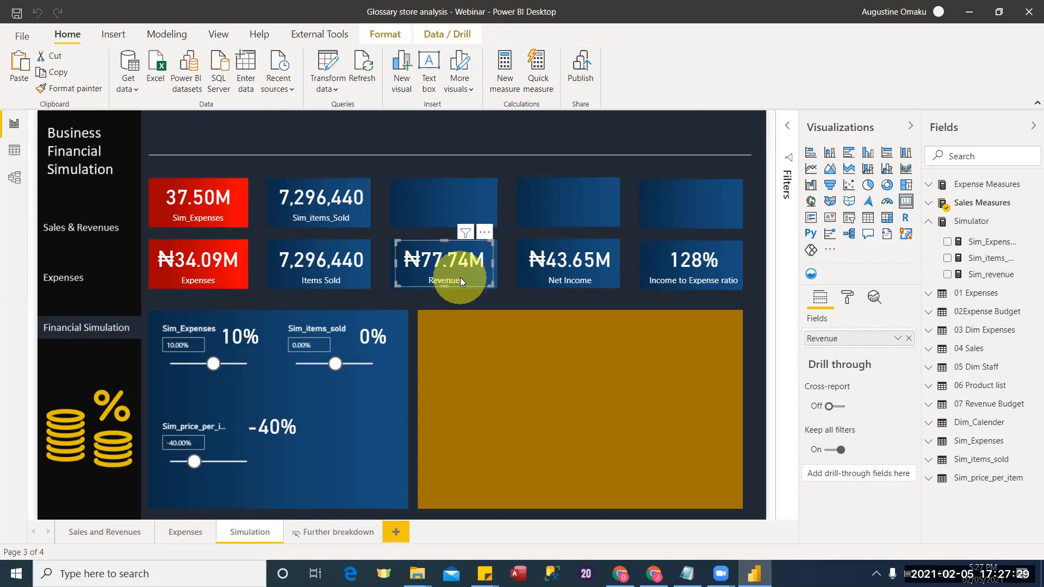
key(ctrl+c)
key(ctrl+v)
drag(462, 274, 454, 207)
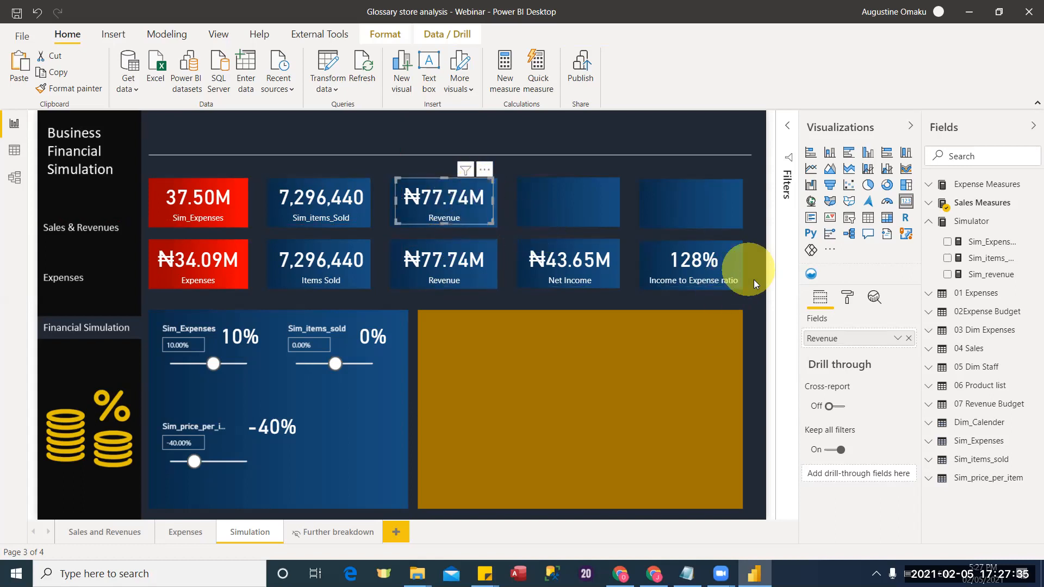
click(911, 340)
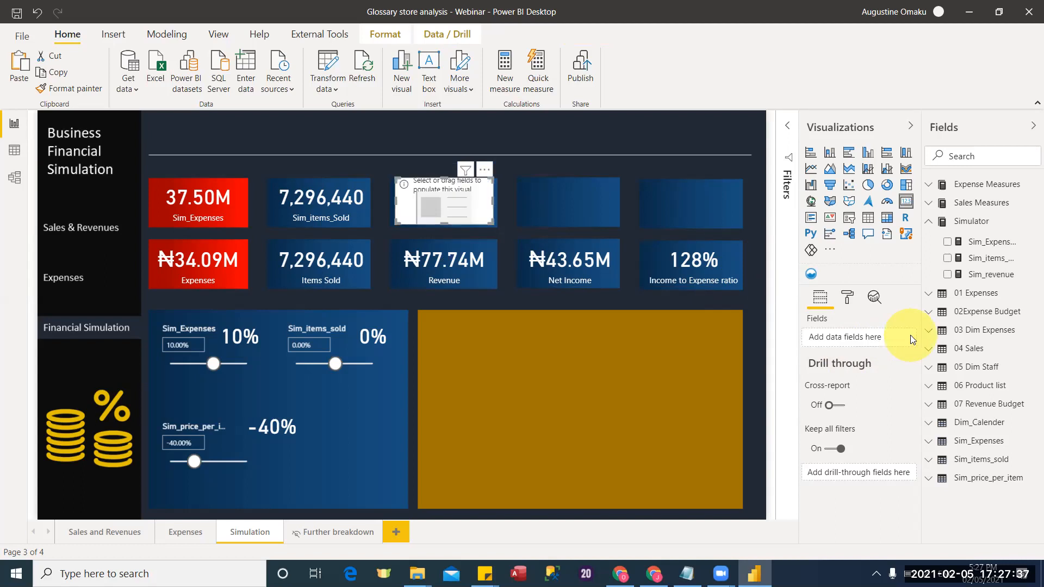
drag(989, 280, 858, 346)
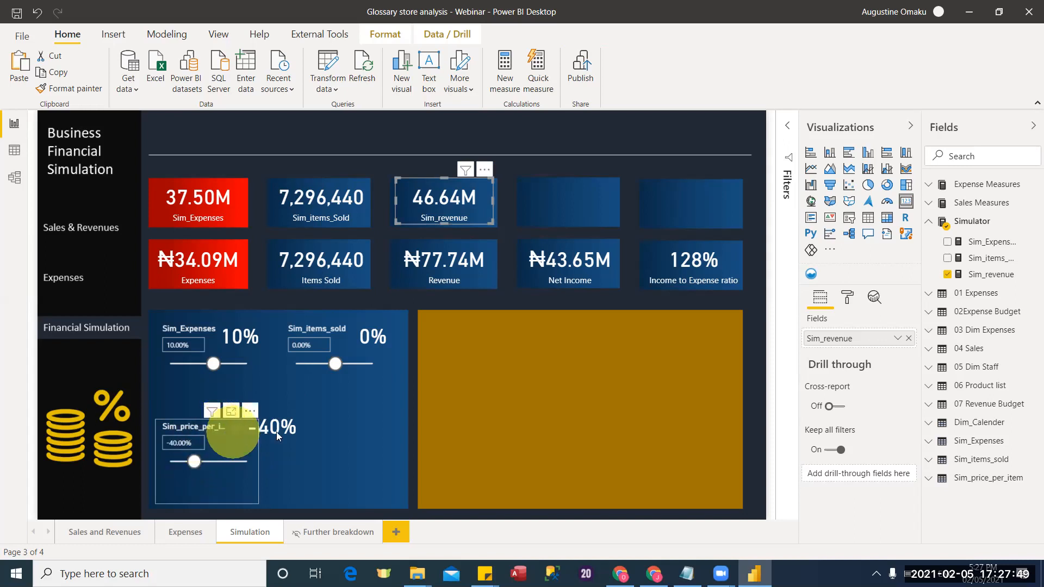
Set the Sim_price_per_item slicer to 0% to compare the simulated revenue with the actual revenue.
click(186, 441)
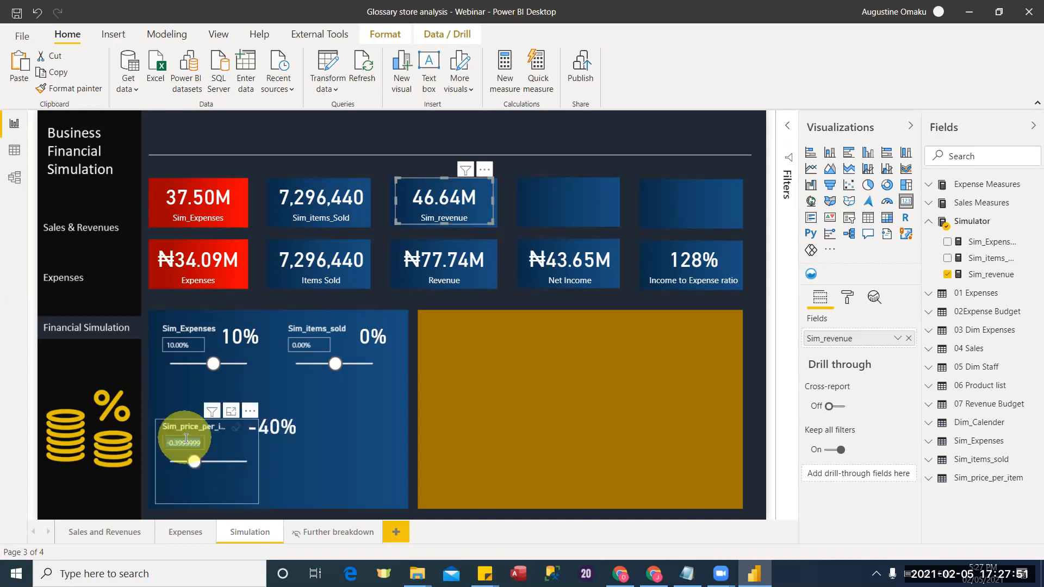
text(d)
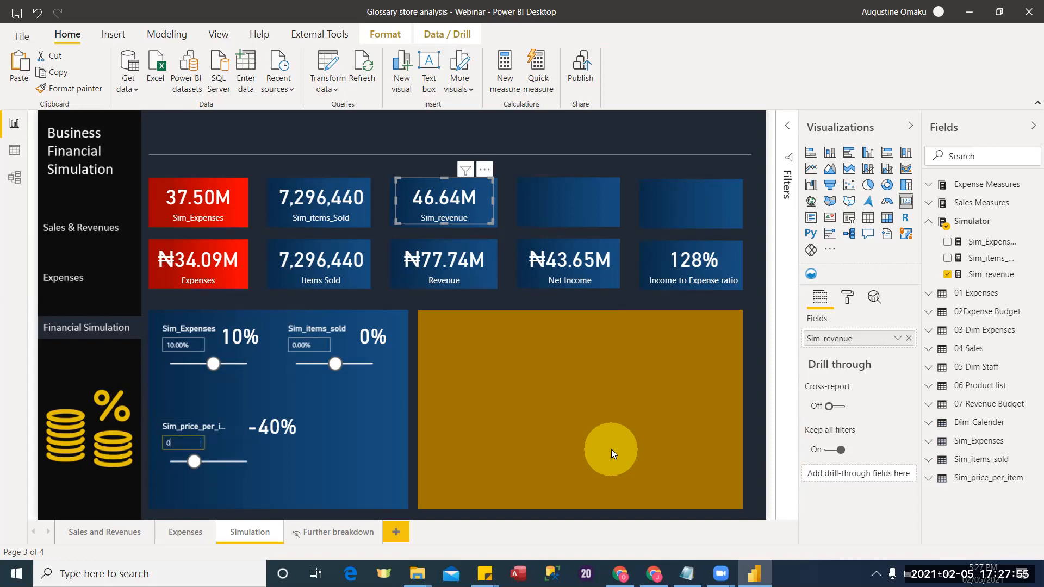
key(Return)
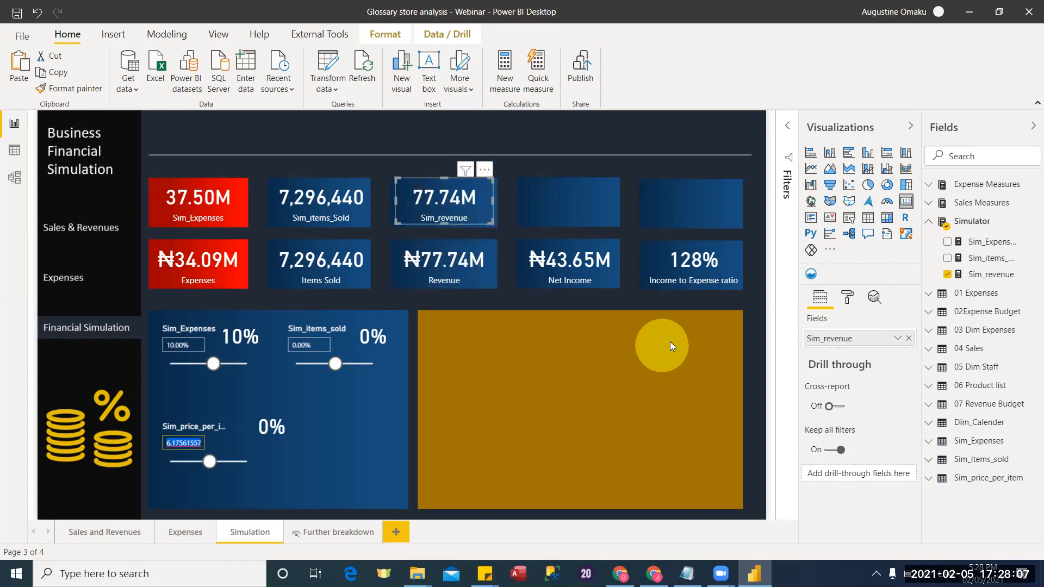
Add a measure to the Simulator table defined as Sim_net_Income = [Sim_revenue]-[Sim_Expenses].
click(564, 215)
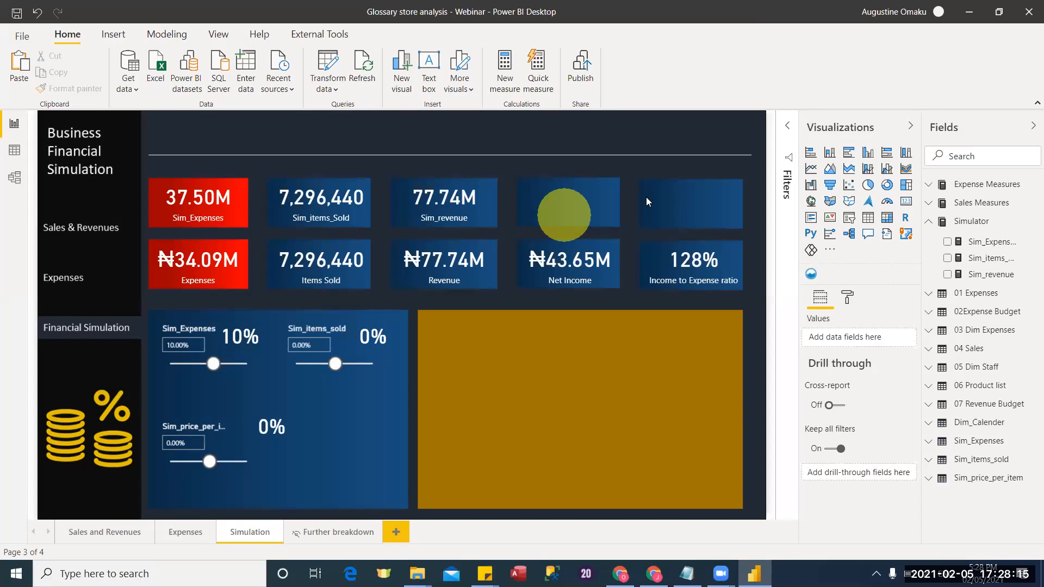
click(1031, 221)
key(Escape)
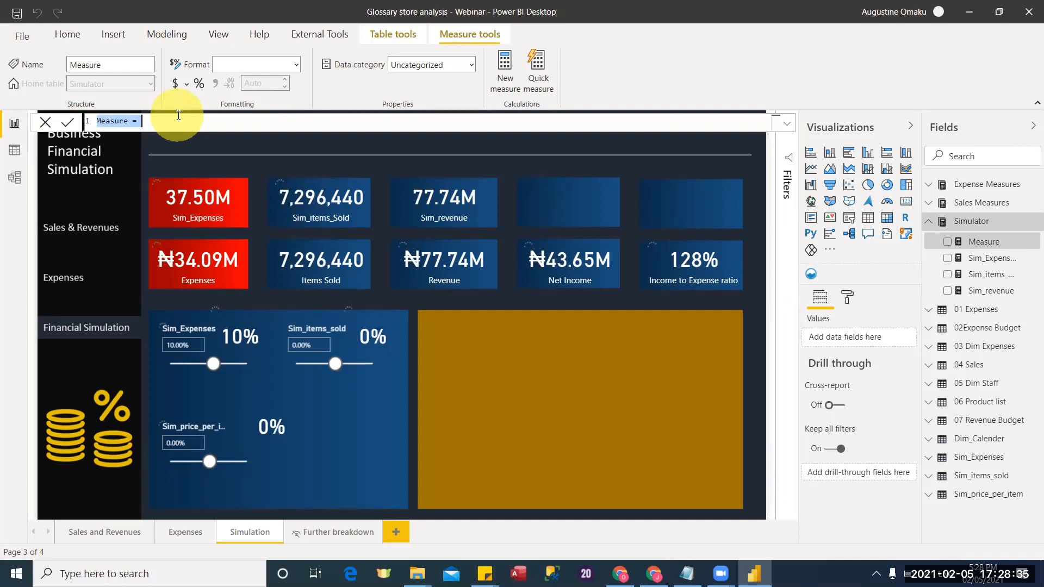
key(BackSpace)
text(S)
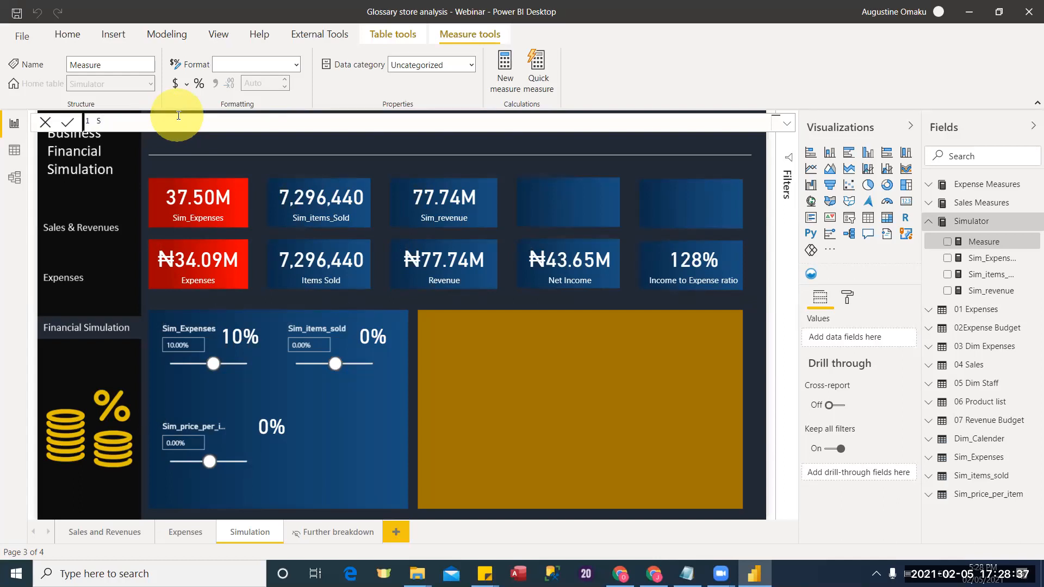
text(im_net_Income = [Sim)
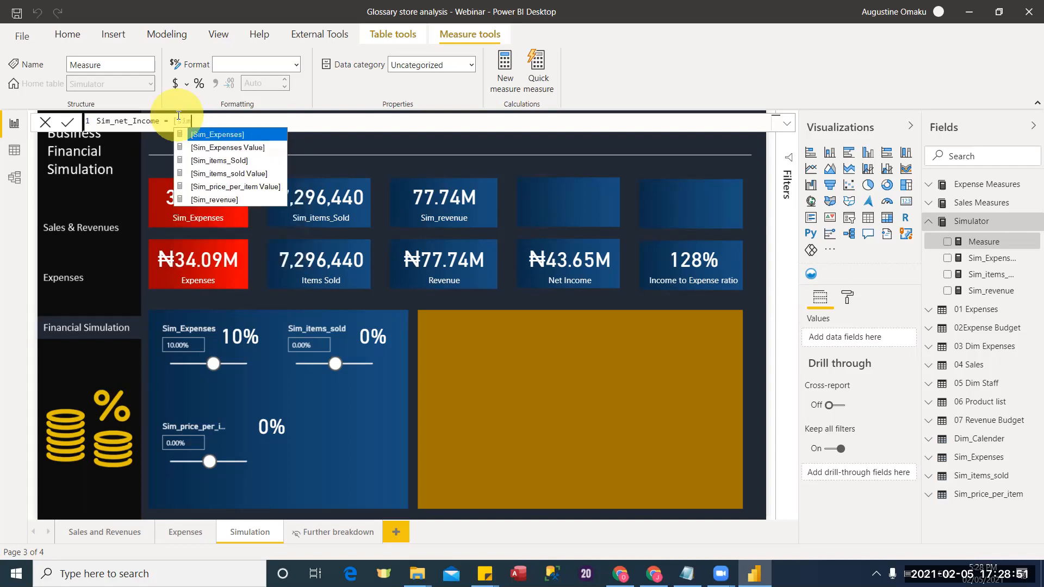
key(Down)
key(Down)
key(Down)
key(Down)
key(Down)
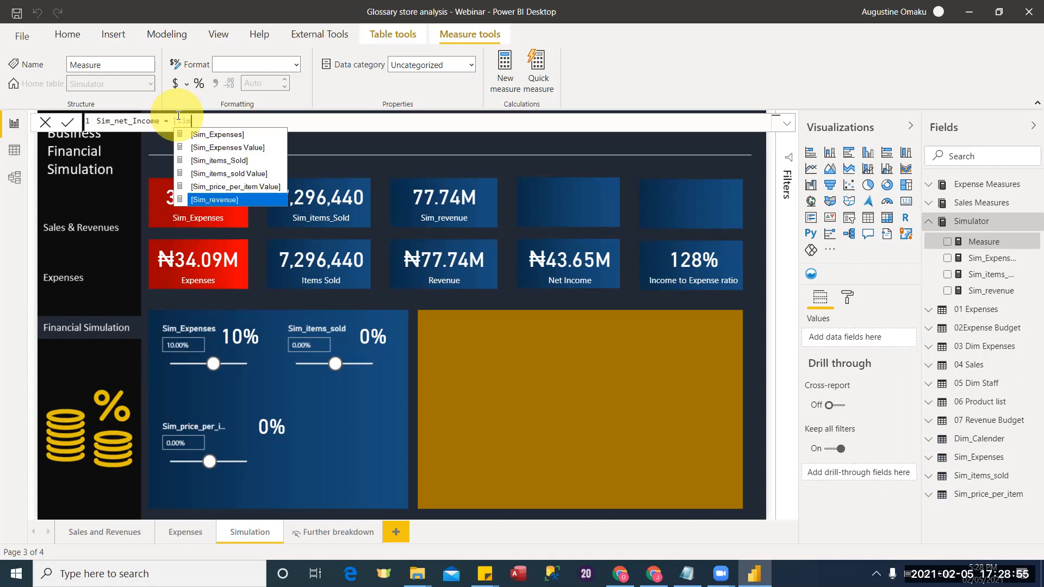
key(Tab)
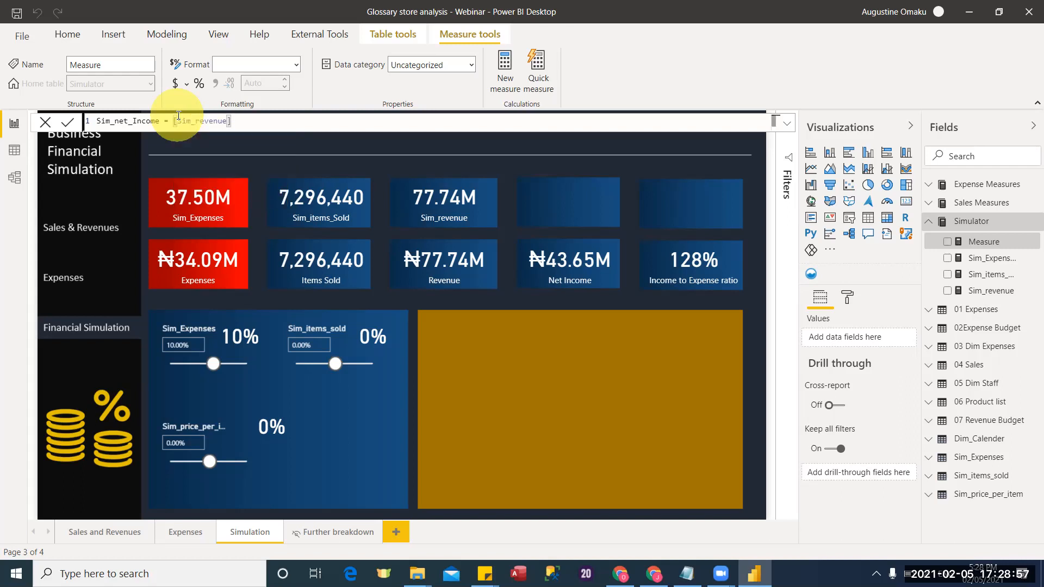
text(-[)
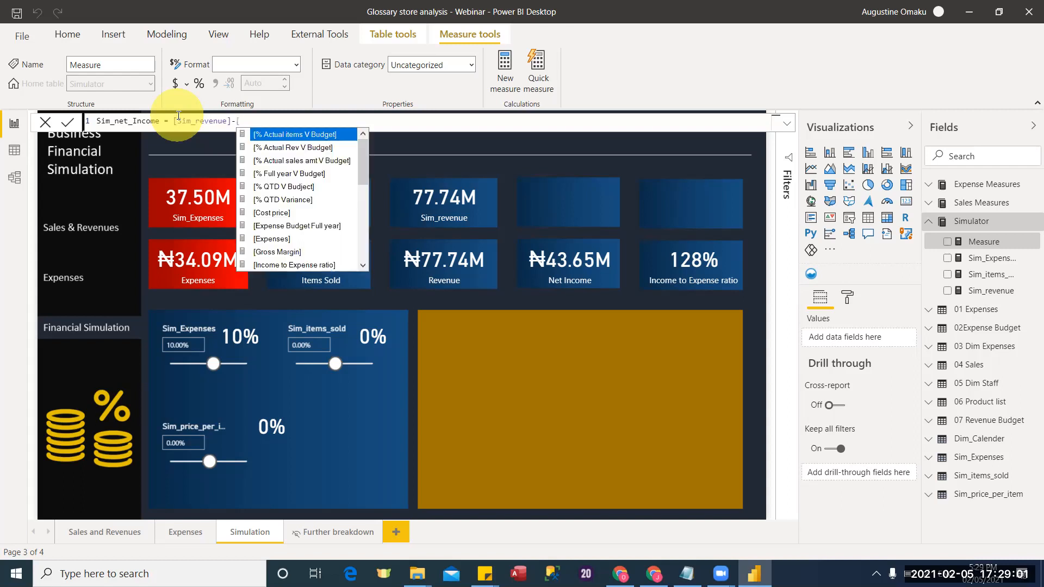
text(sim)
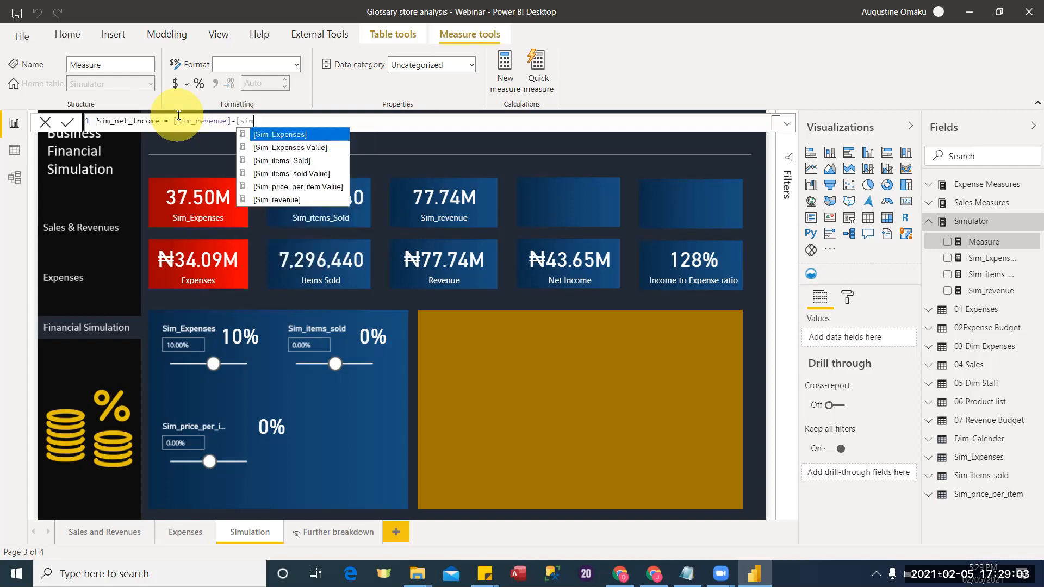
key(Tab)
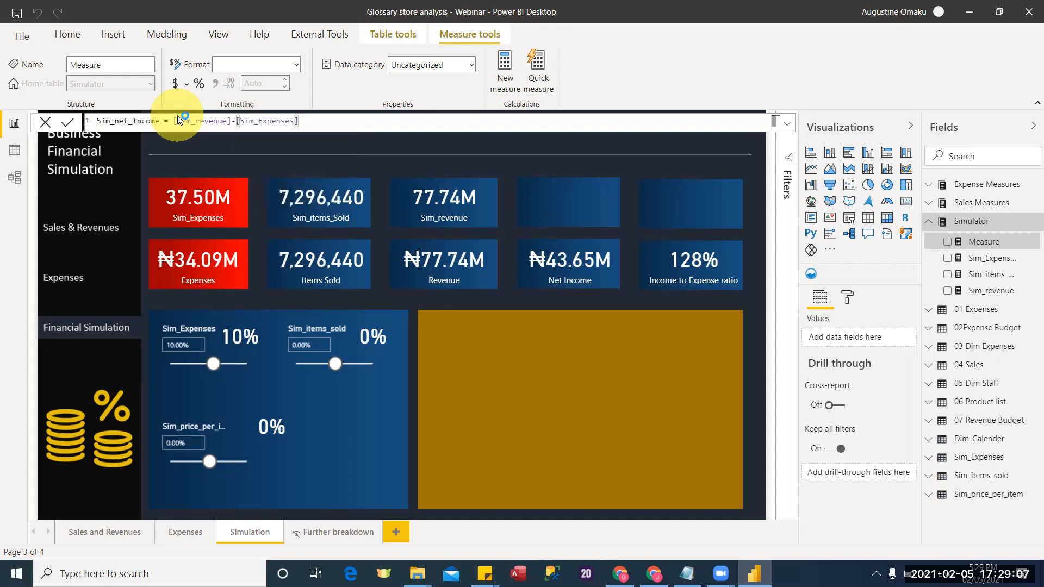
key(Return)
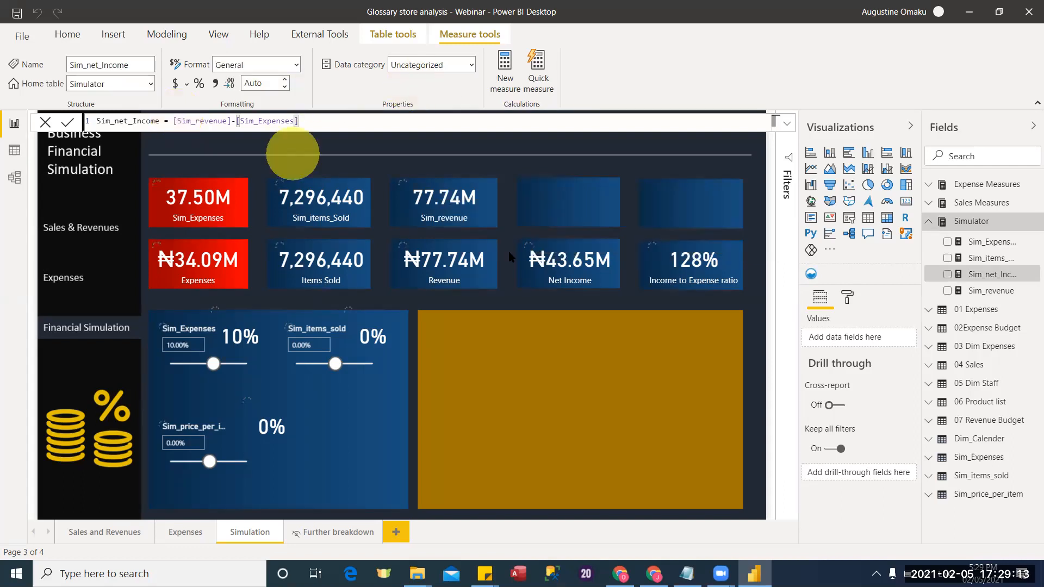
Duplicate the Net Income card onto the blank tile above it and replace the copy's field with the Sim_net_Income measure.
click(583, 275)
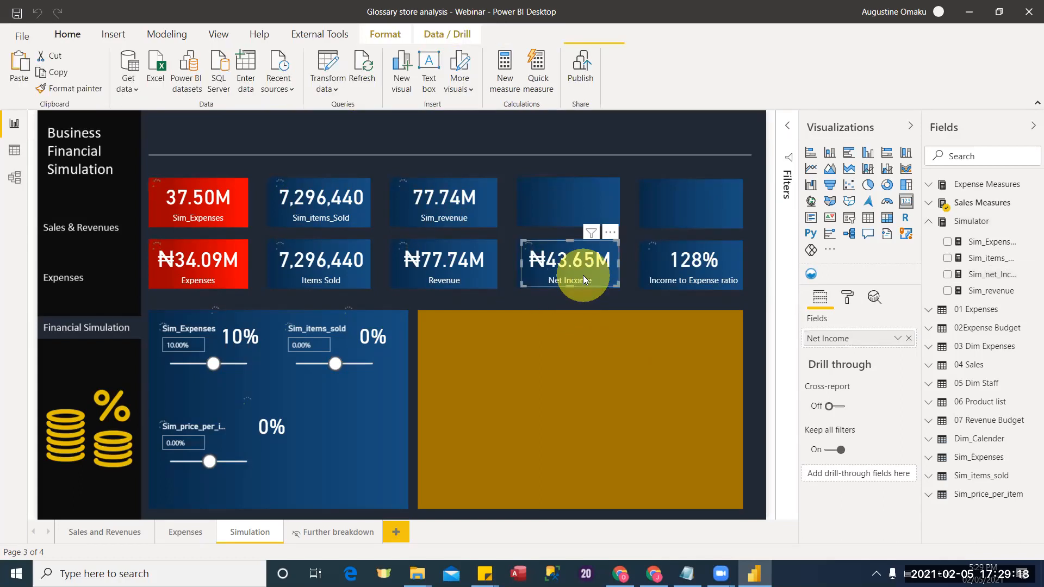
click(593, 202)
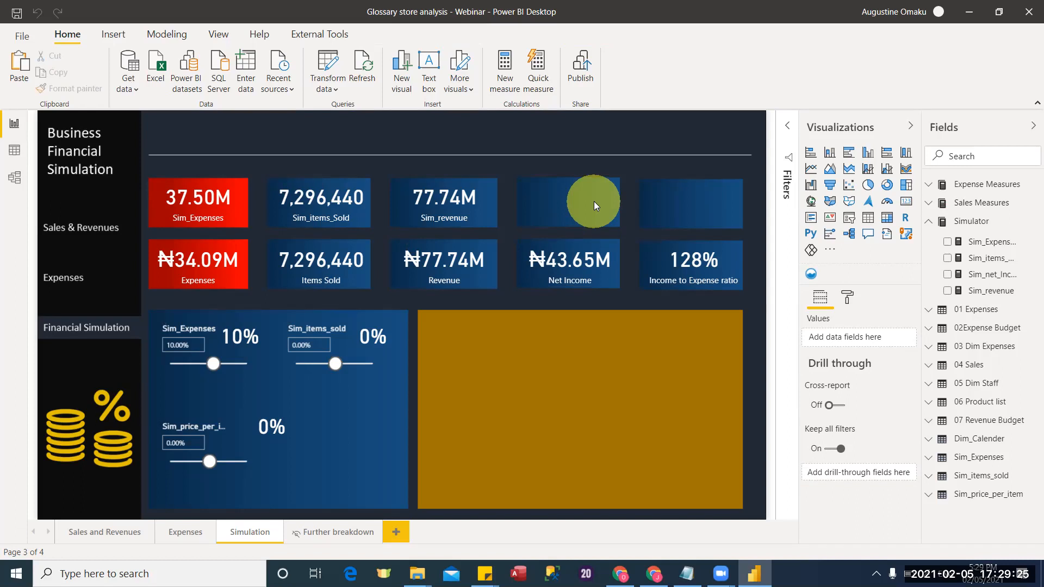
click(600, 267)
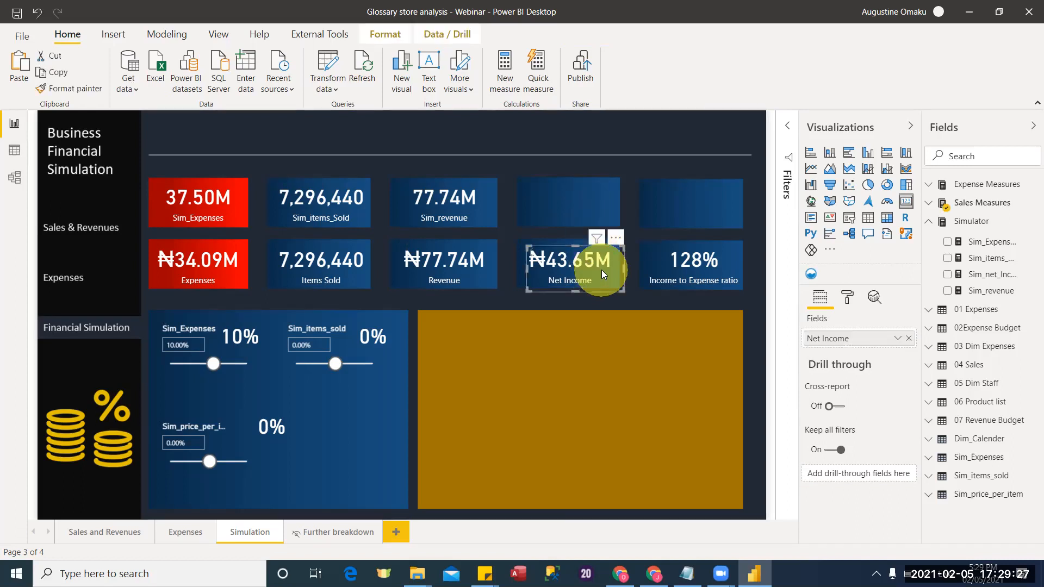
drag(598, 233, 594, 207)
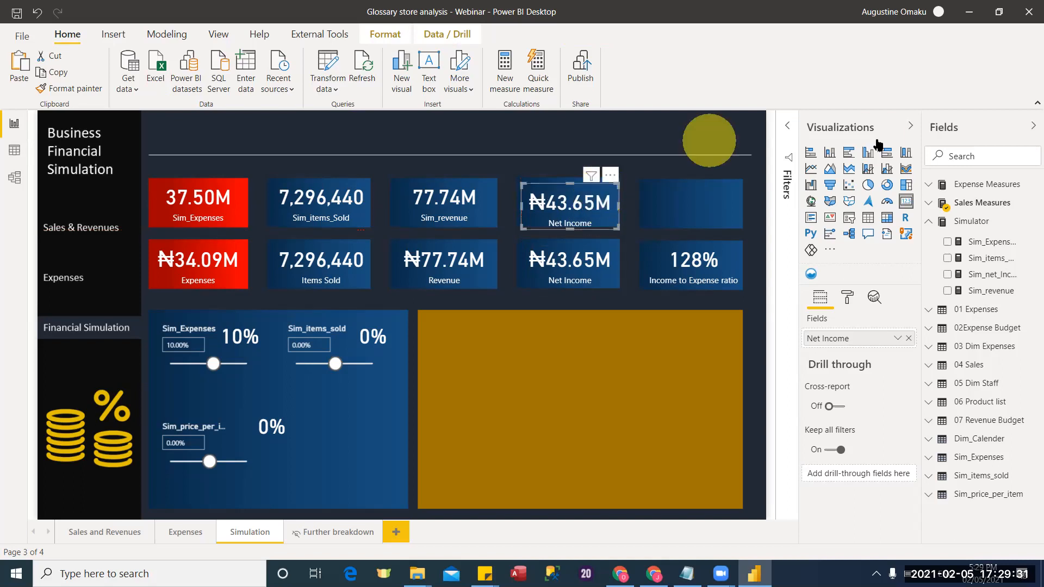
key(Up)
key(Up)
key(Up)
key(Up)
key(Up)
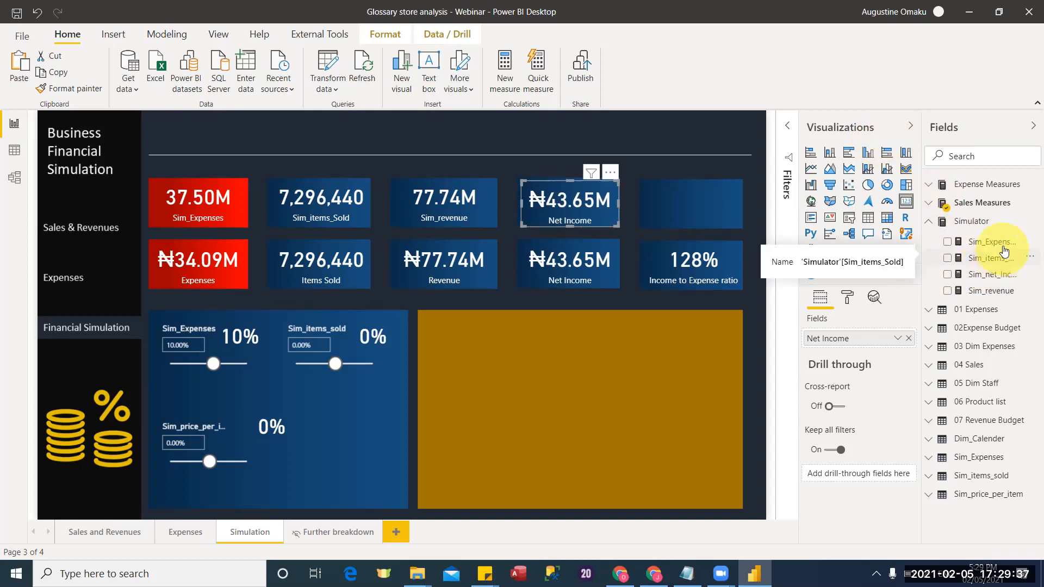
drag(1005, 279, 876, 341)
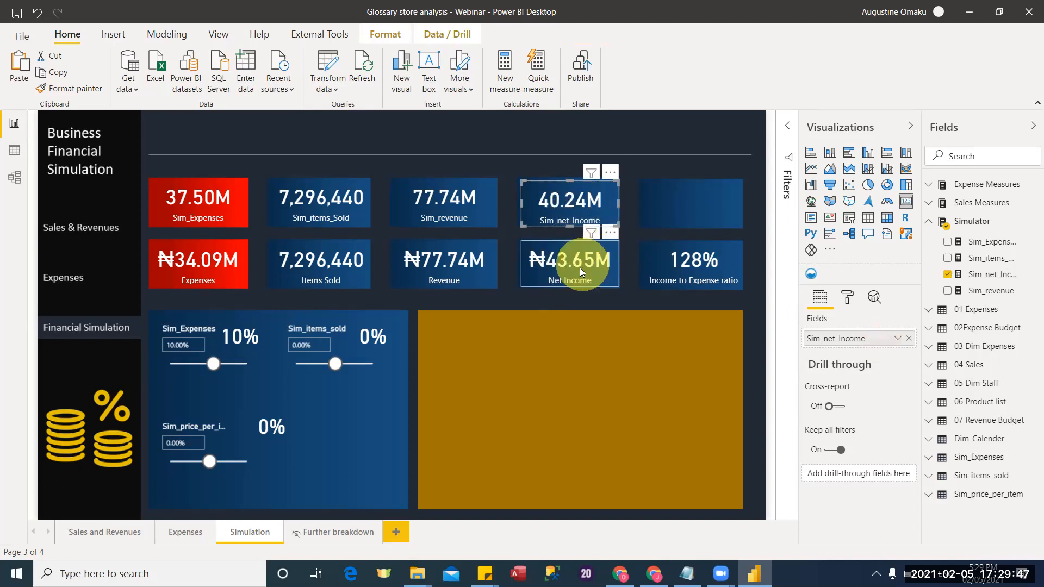
Set the Sim_Expenses slicer to 0% to compare the simulated net income with the actual net income.
click(179, 346)
text(0)
key(Return)
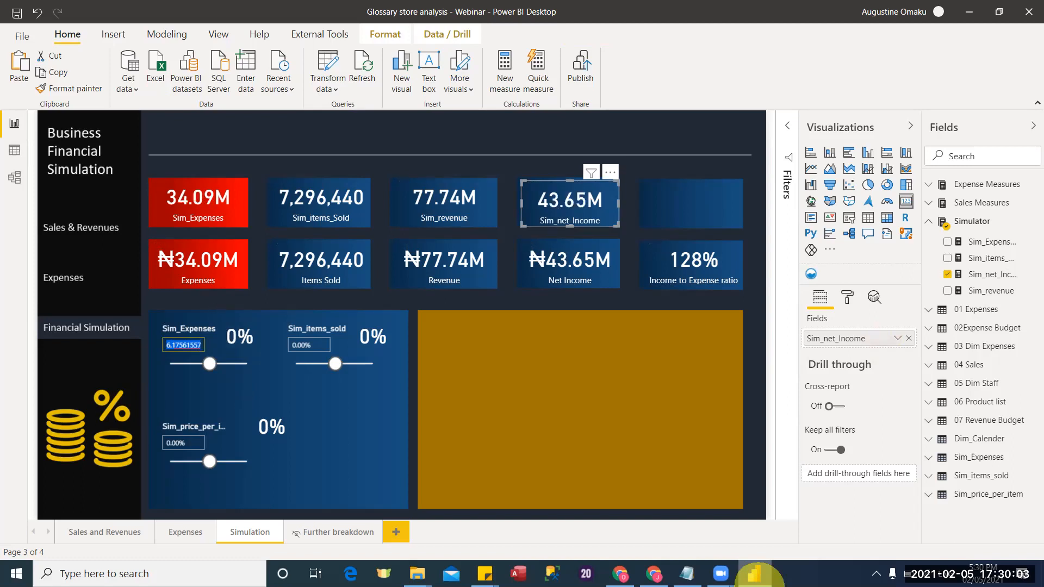
mouse_move(761, 579)
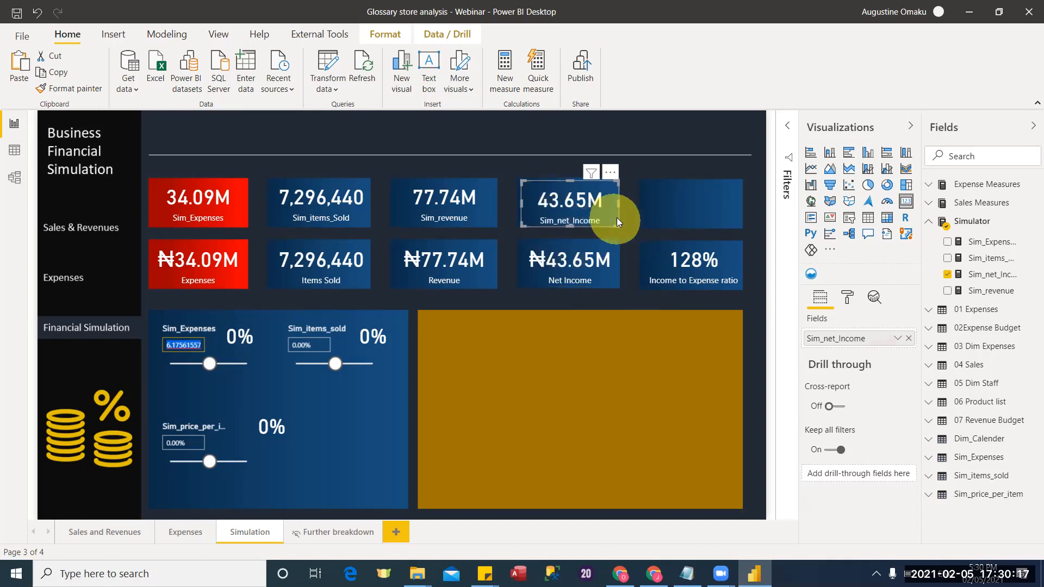
Add a measure to the Simulator table defined as Change in Income = [Sim_net_Income]-[Net Income].
click(633, 207)
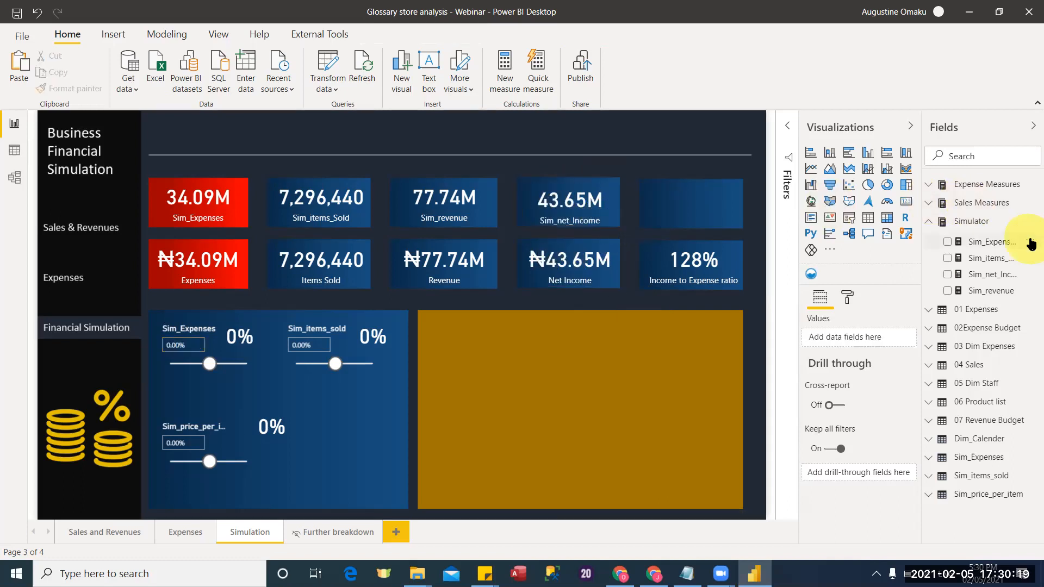
click(1029, 222)
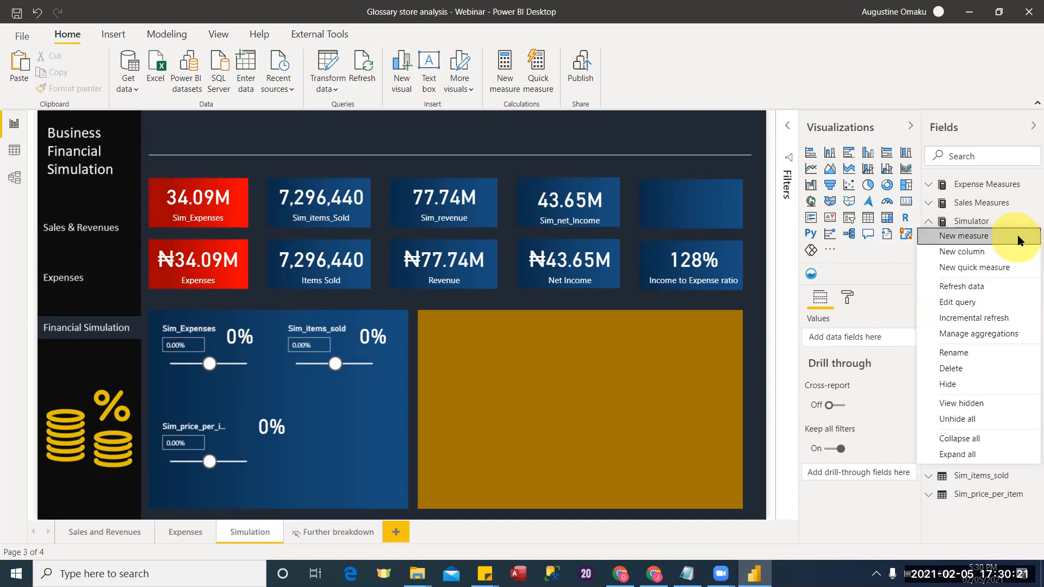
click(659, 216)
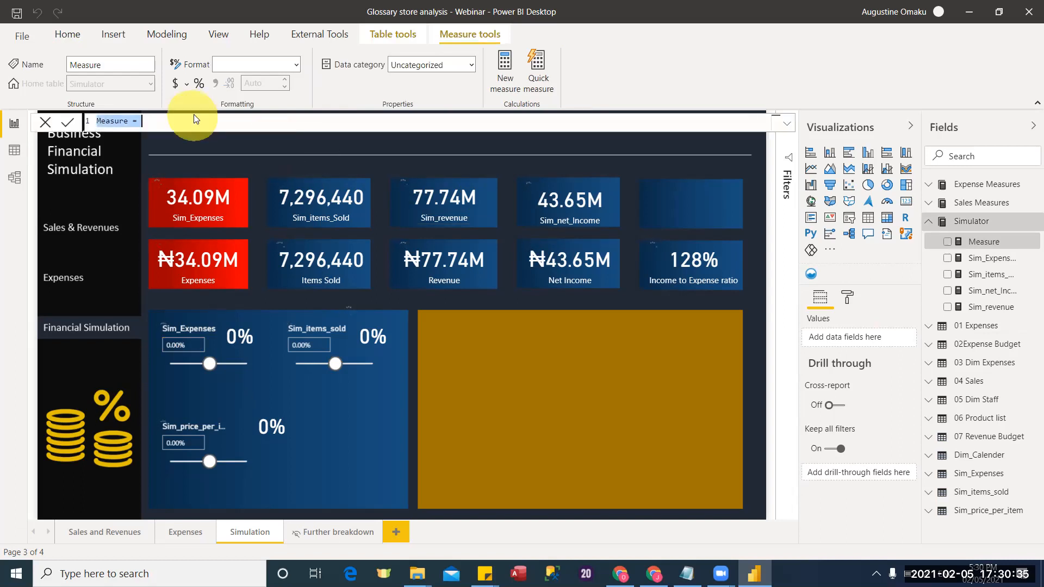
key(BackSpace)
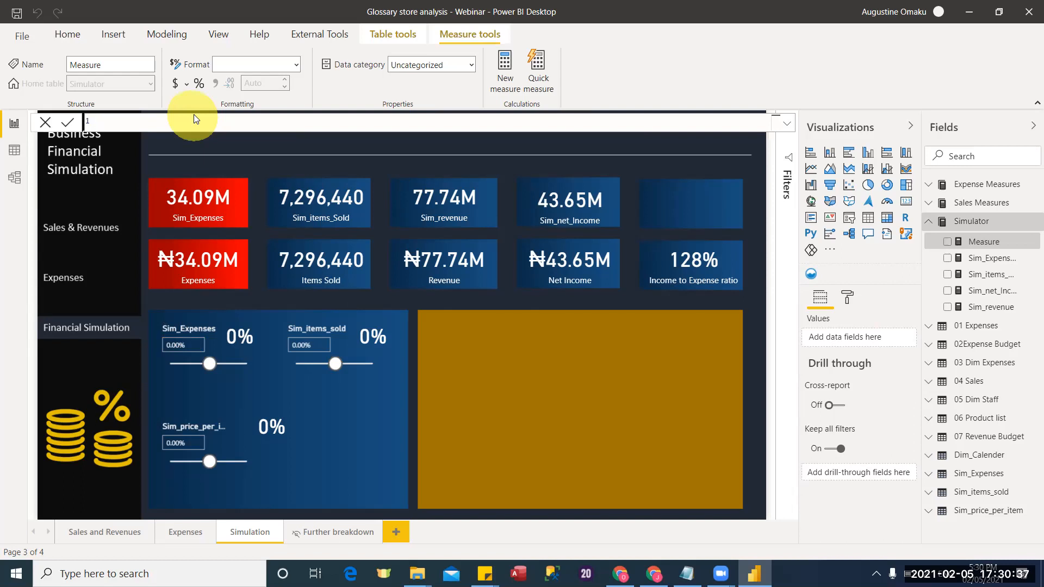
text(Chane)
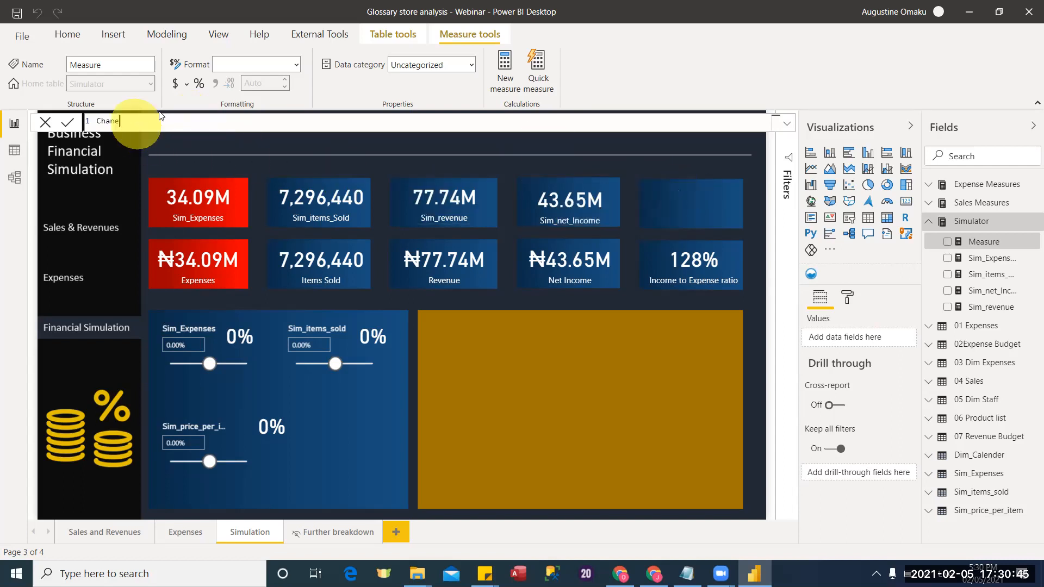
key(BackSpace)
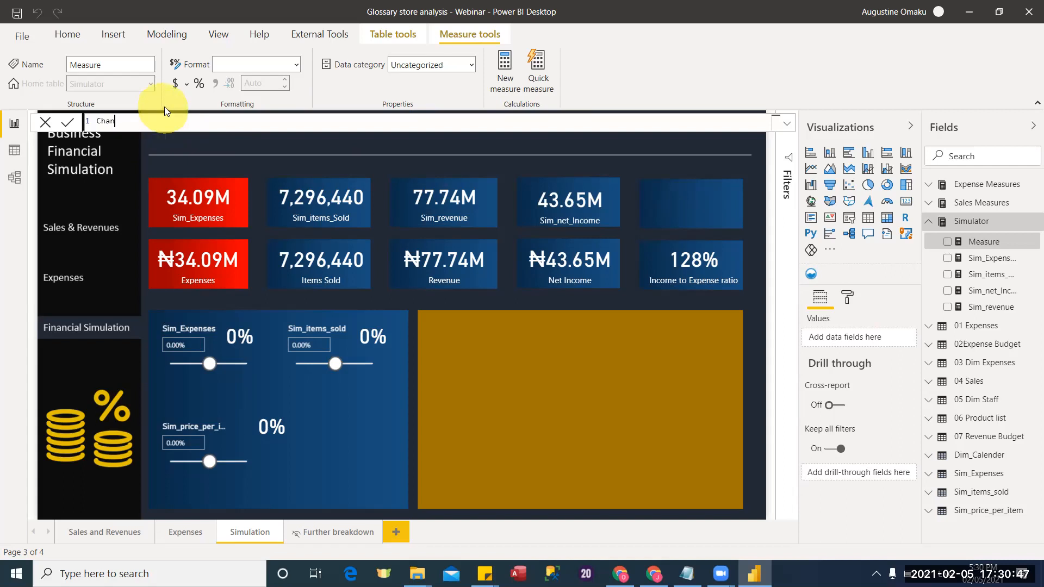
text(ge in Income = [)
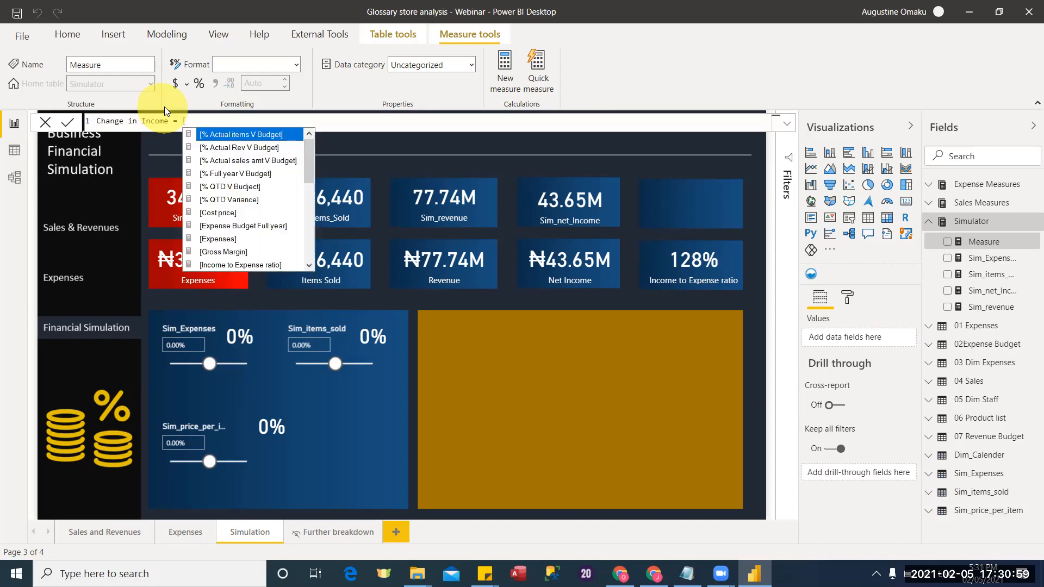
text(sim)
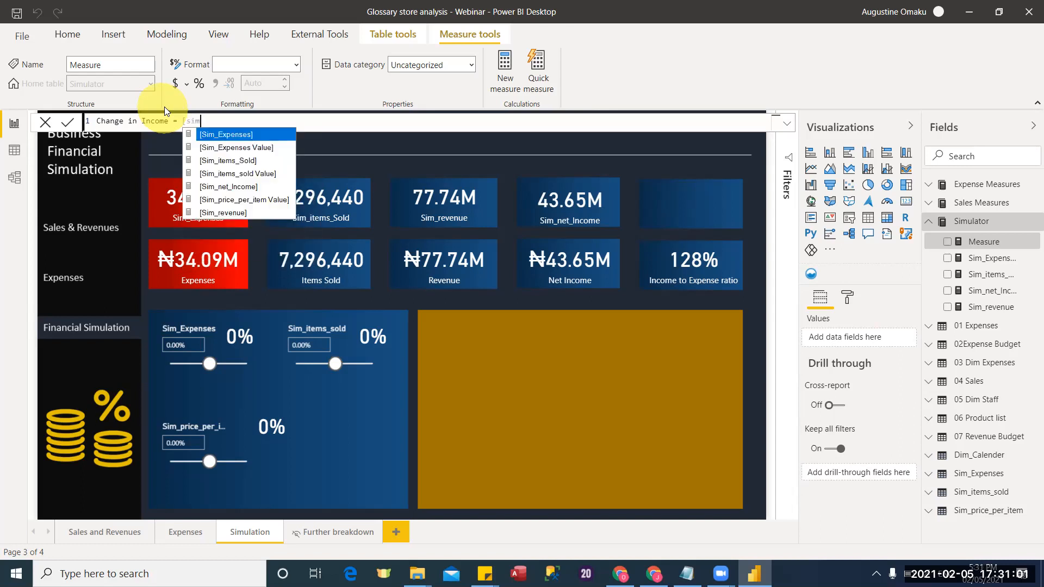
click(269, 186)
text(-[n)
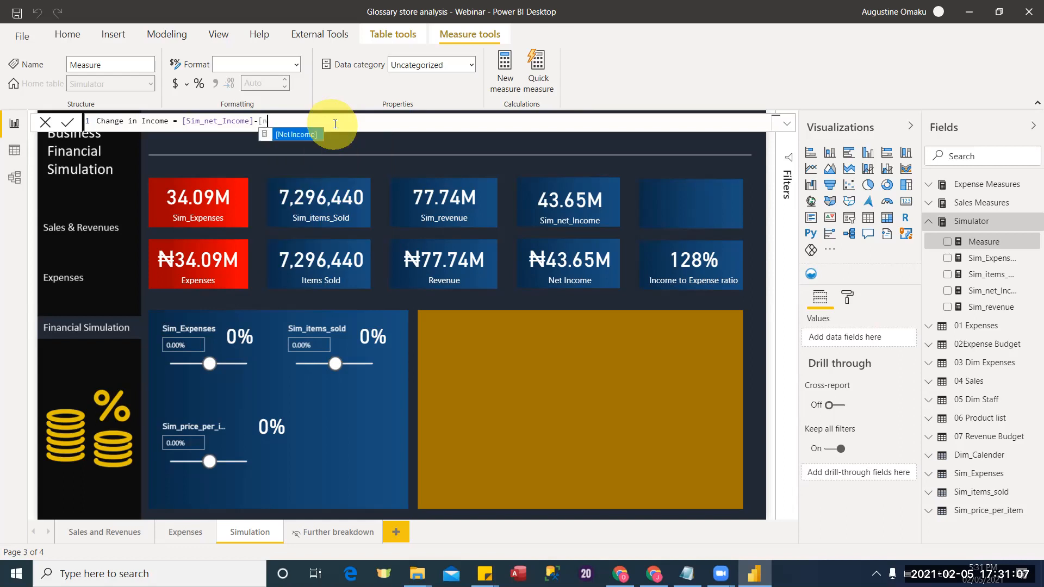
key(Tab)
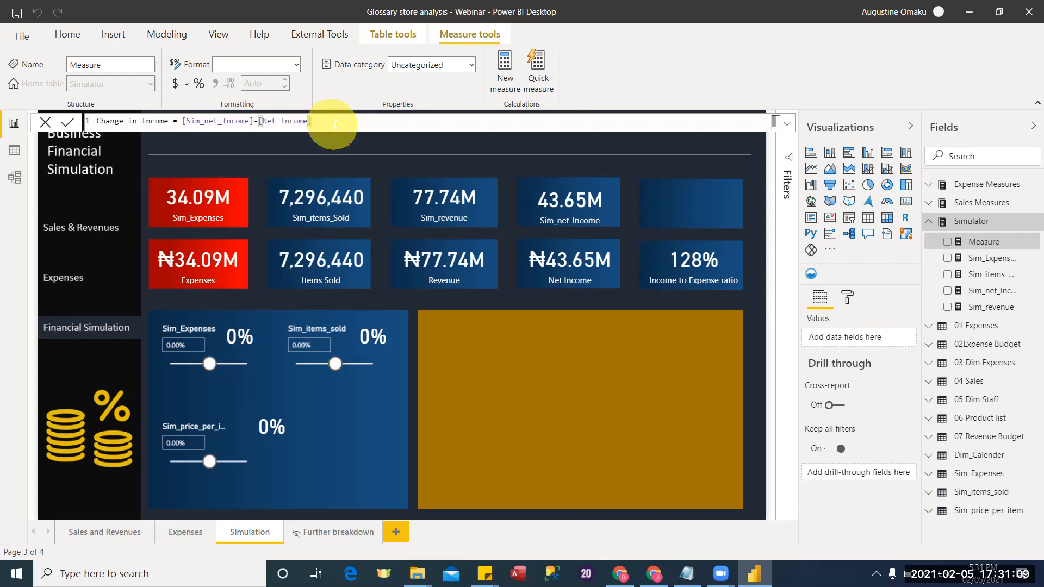
key(Return)
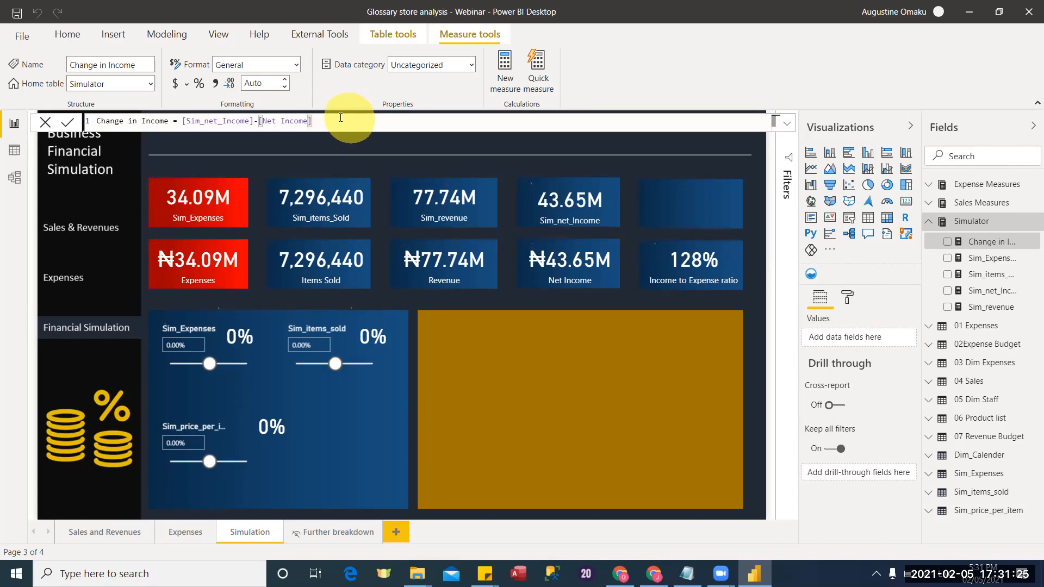
Add a measure to the Simulator table defined as % Change in Income = [Change in Income]/[Net Income] and format it as a percentage.
key(ctrl+a)
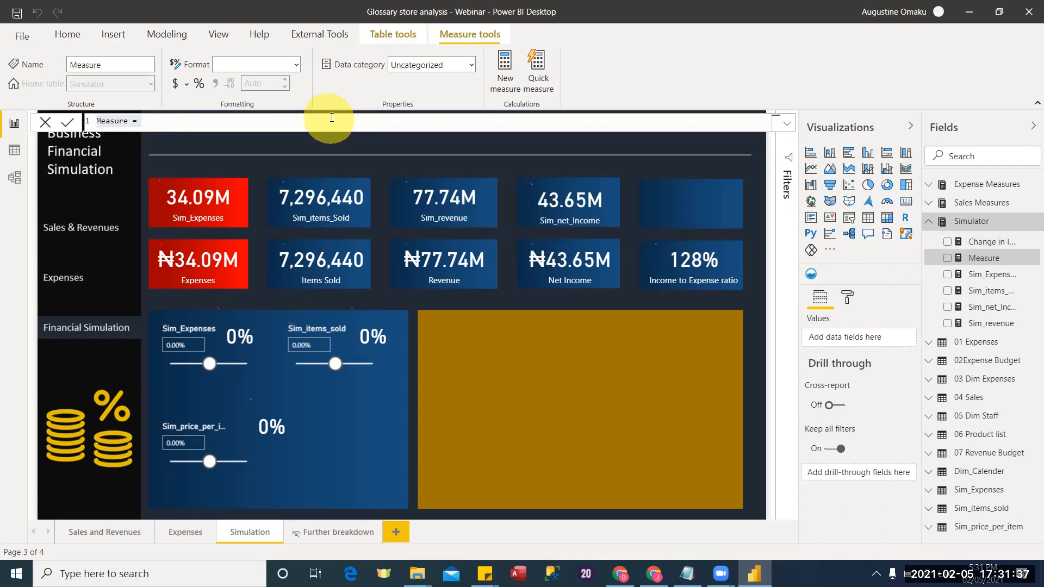
triple_click(220, 119)
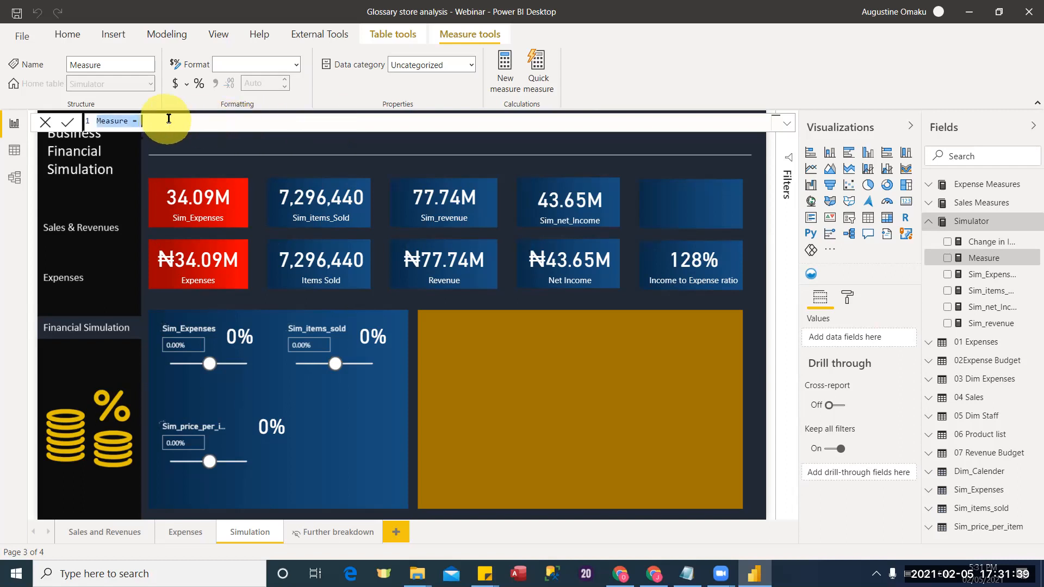
click(168, 118)
key(BackSpace)
key(BackSpace)
key(BackSpace)
key(BackSpace)
key(BackSpace)
key(BackSpace)
key(BackSpace)
key(BackSpace)
key(BackSpace)
key(BackSpace)
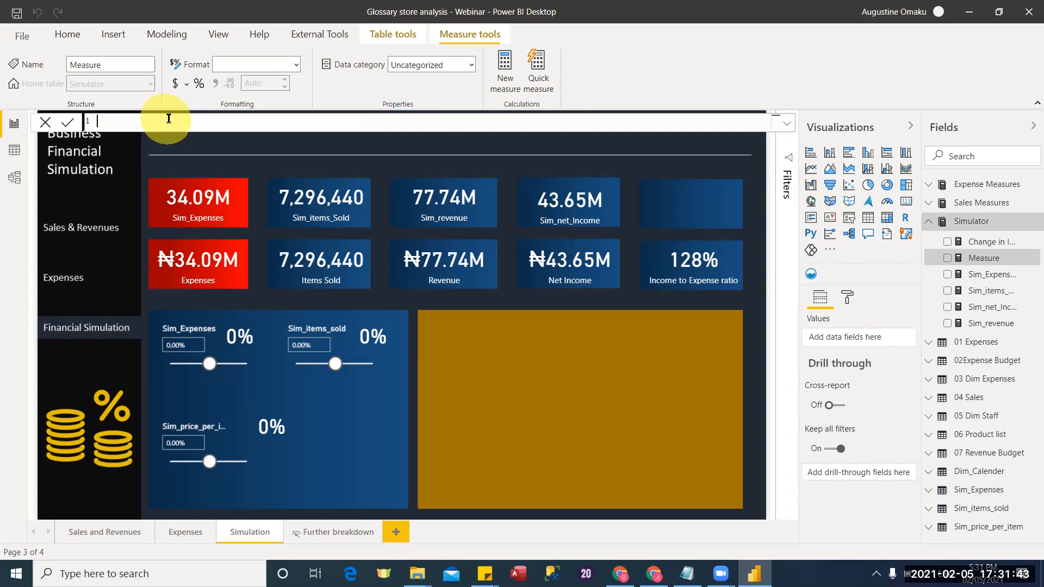
text(% Change in Income = [)
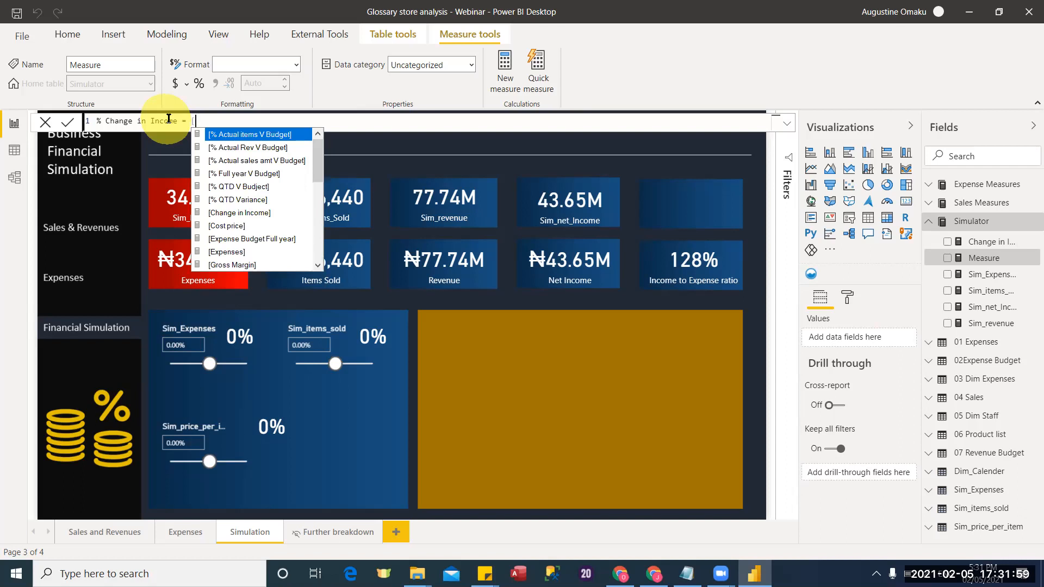
text(ch)
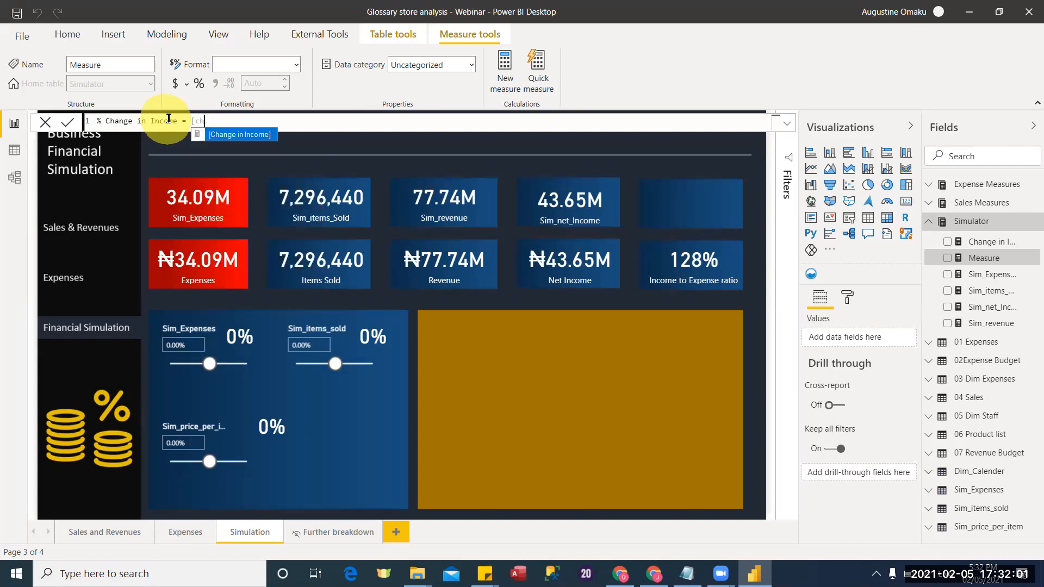
key(Tab)
text(/)
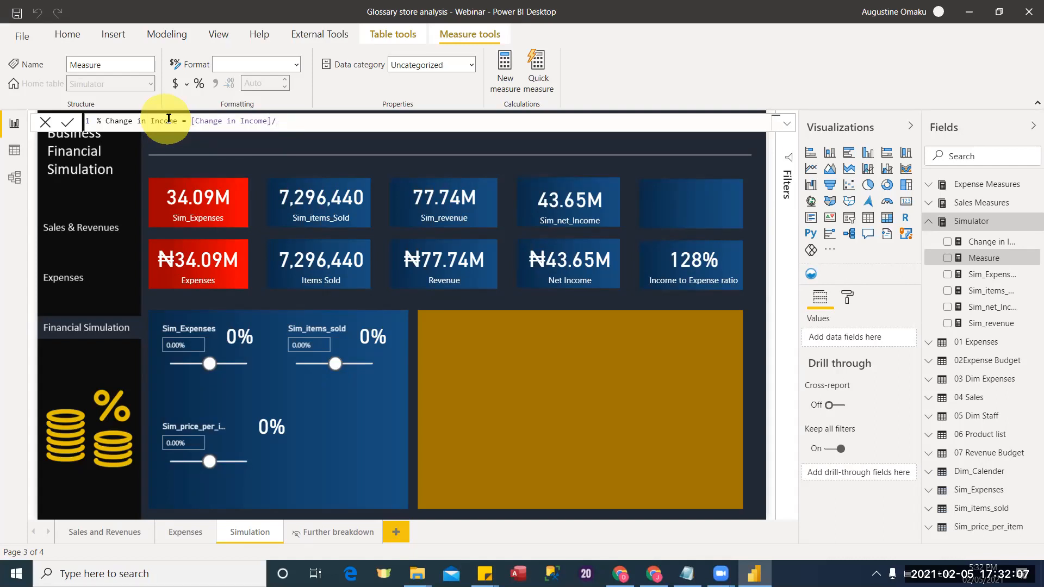
text([ne)
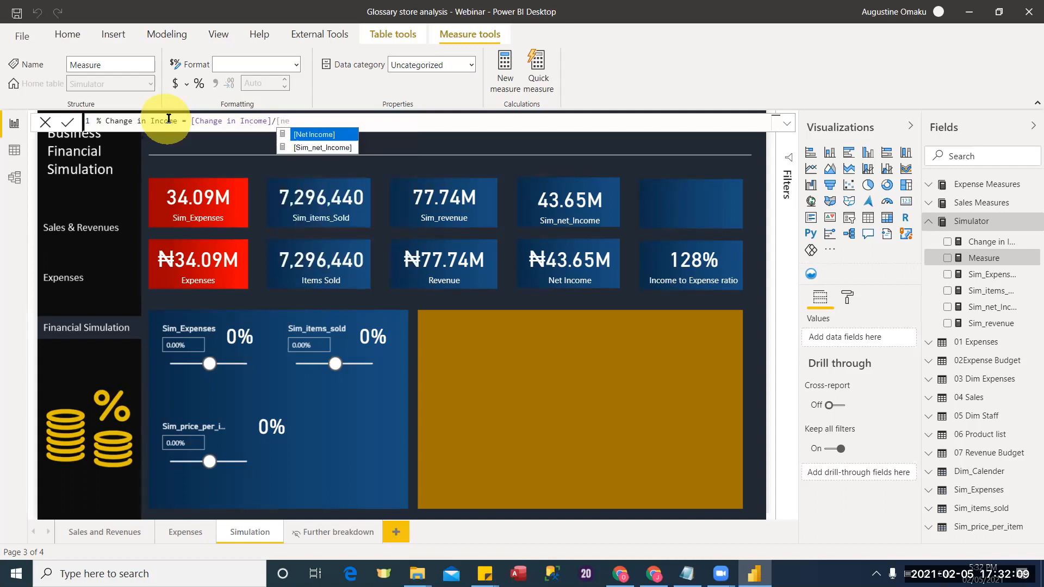
key(Tab)
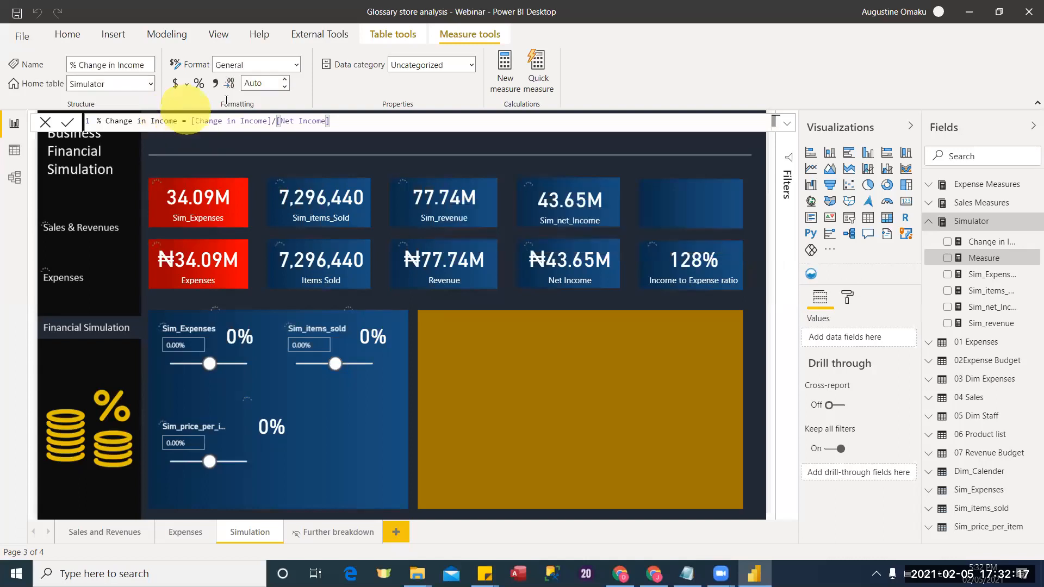
click(198, 82)
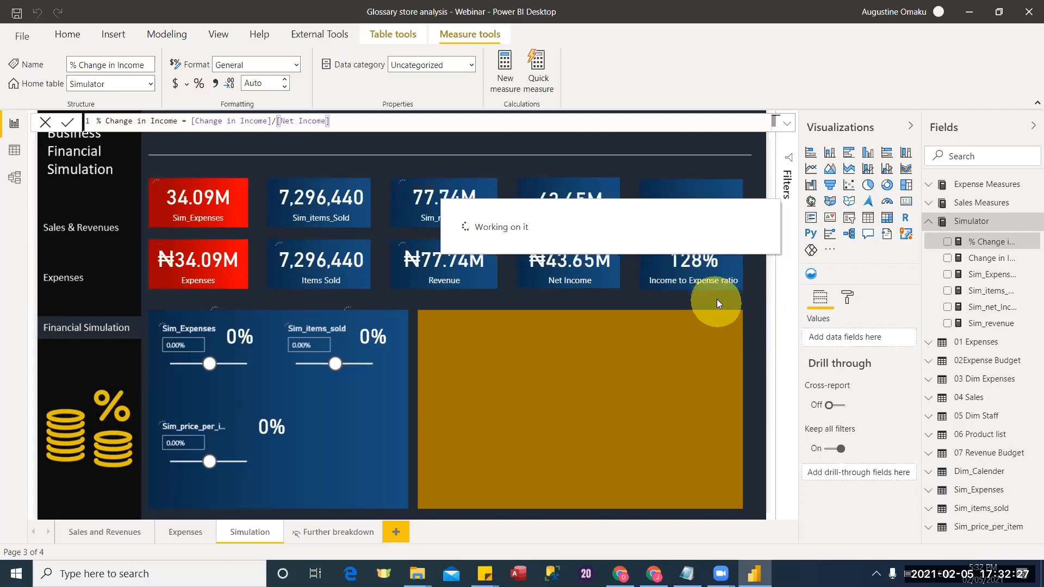
Duplicate the Income to Expense ratio card onto the blank tile above it and replace the copy's field with % Change in Income.
click(711, 272)
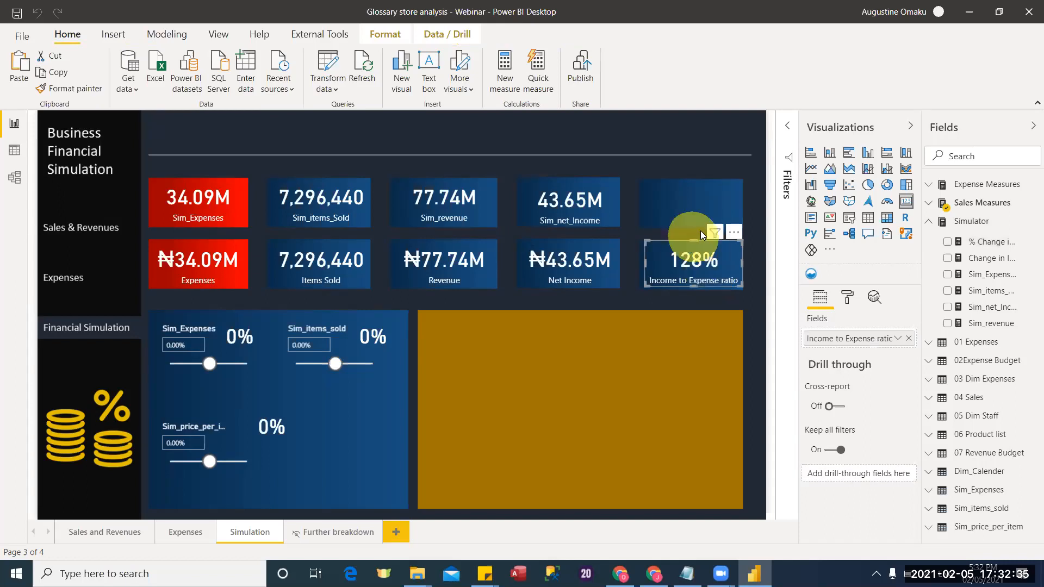
click(702, 216)
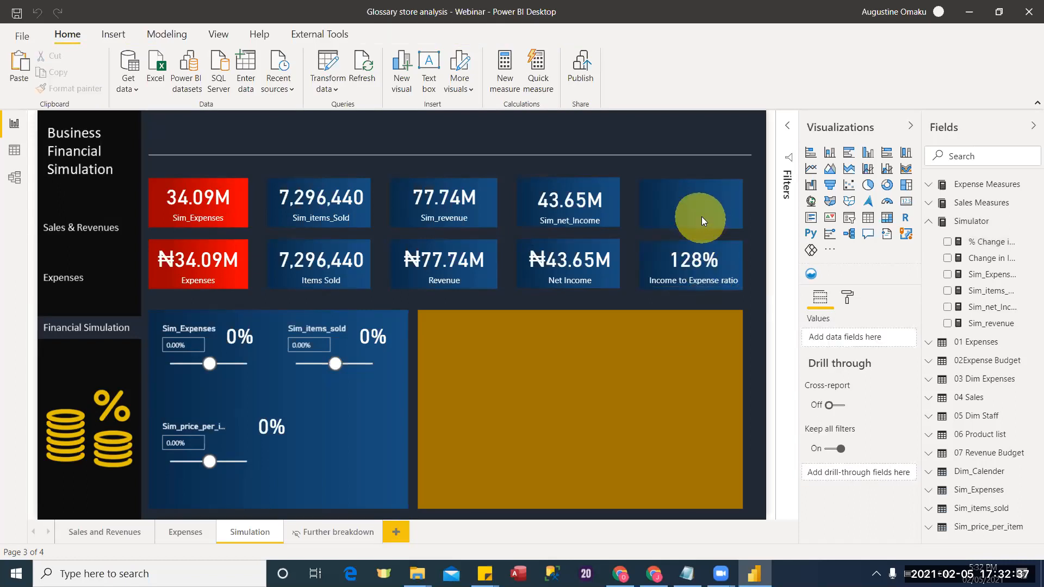
click(701, 217)
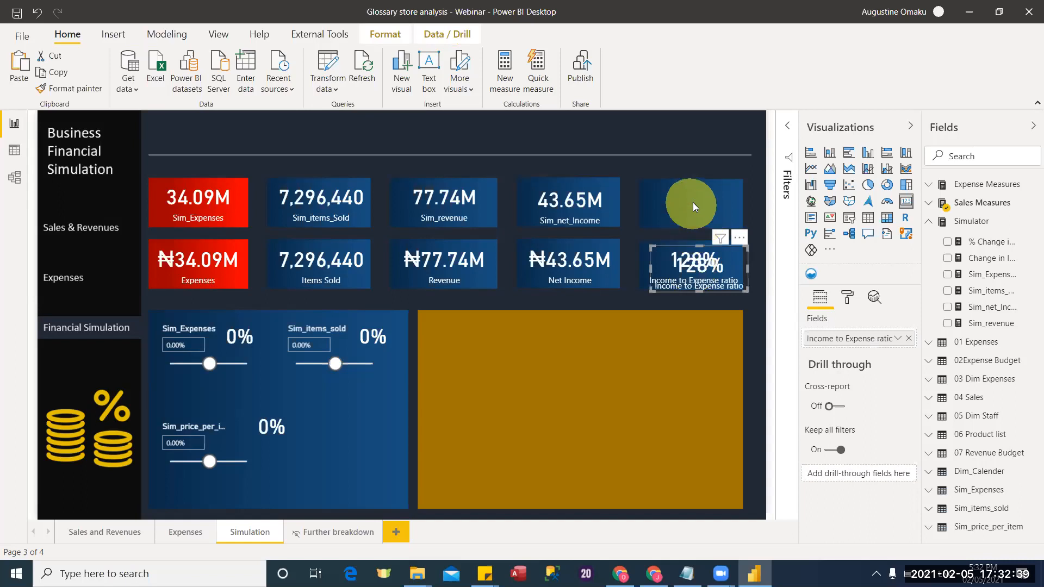
drag(693, 206, 688, 203)
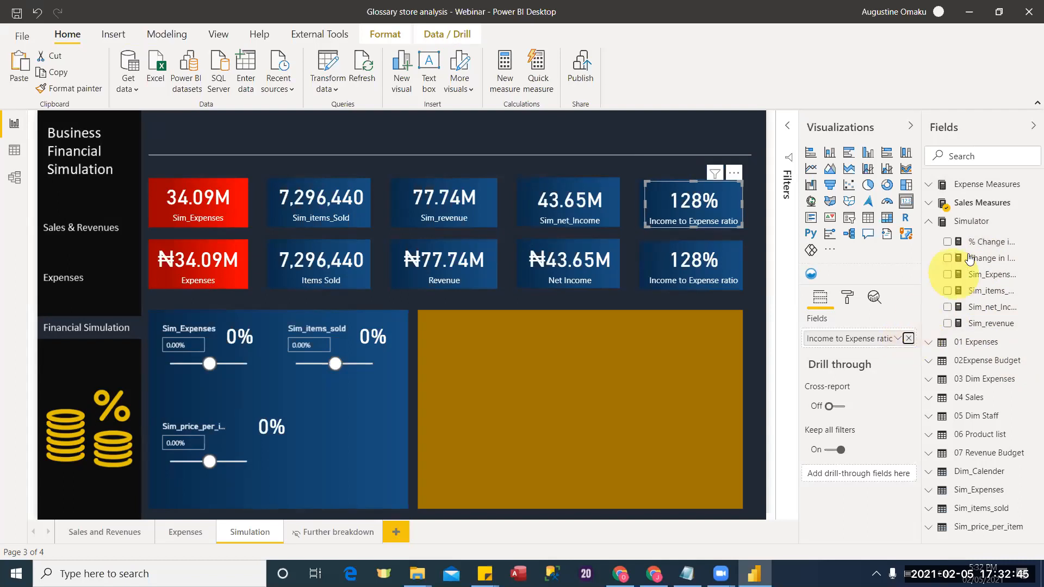
drag(973, 241, 851, 340)
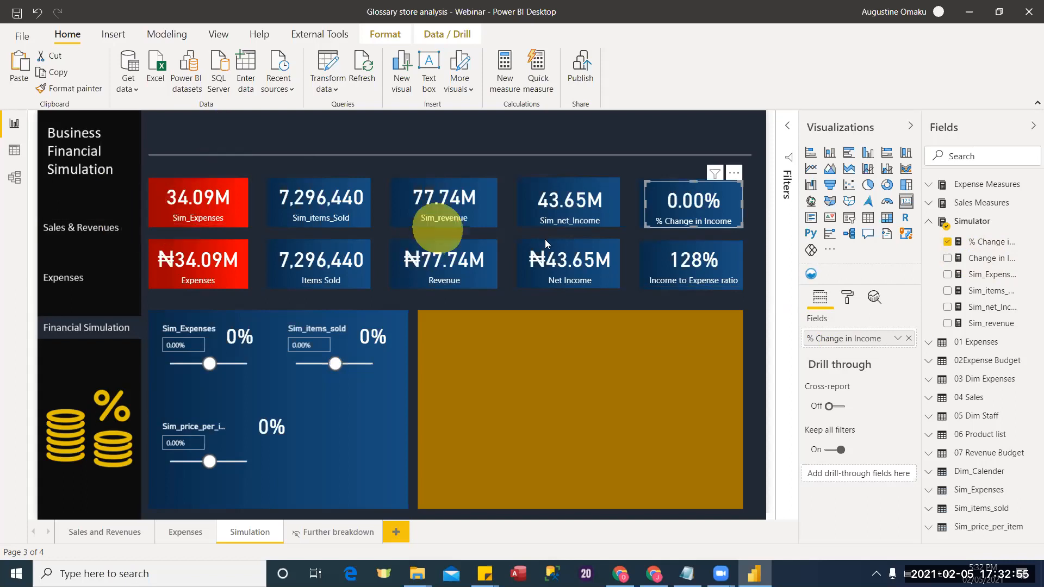
click(541, 309)
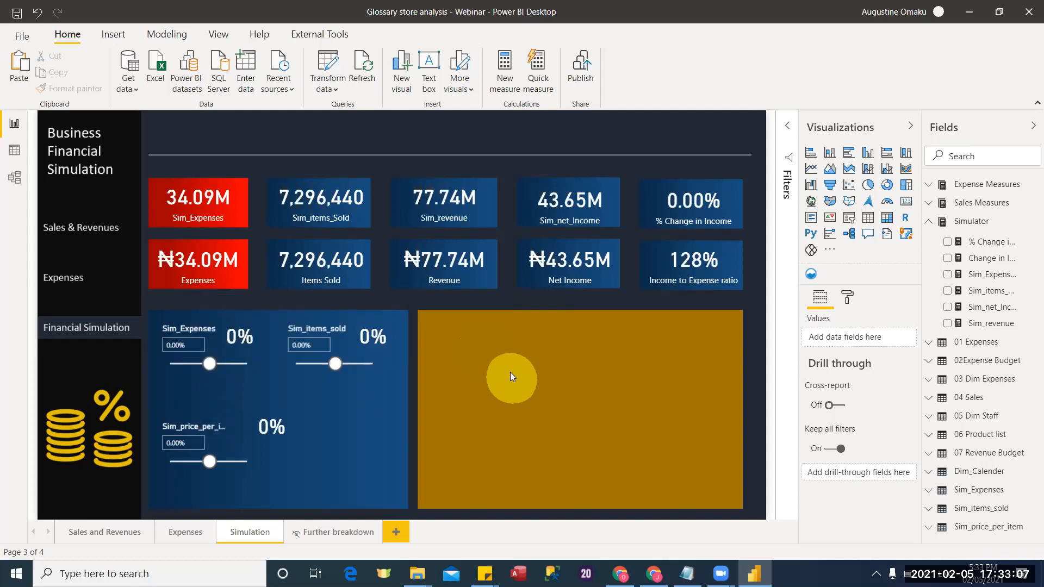
Set the Sim_Expenses slicer to -10% to test the % Change in Income card.
click(215, 364)
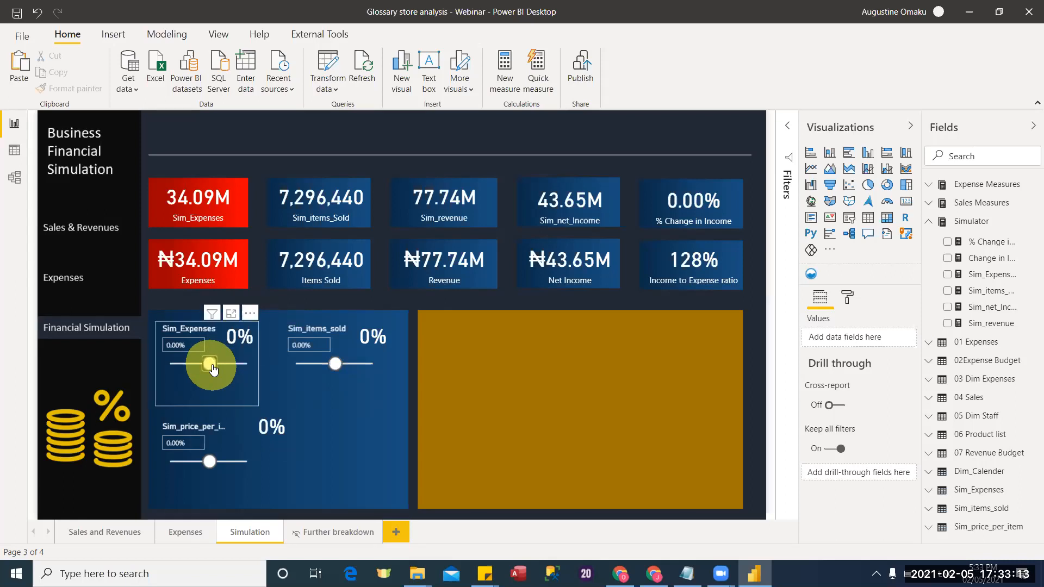
drag(212, 368, 208, 369)
click(208, 369)
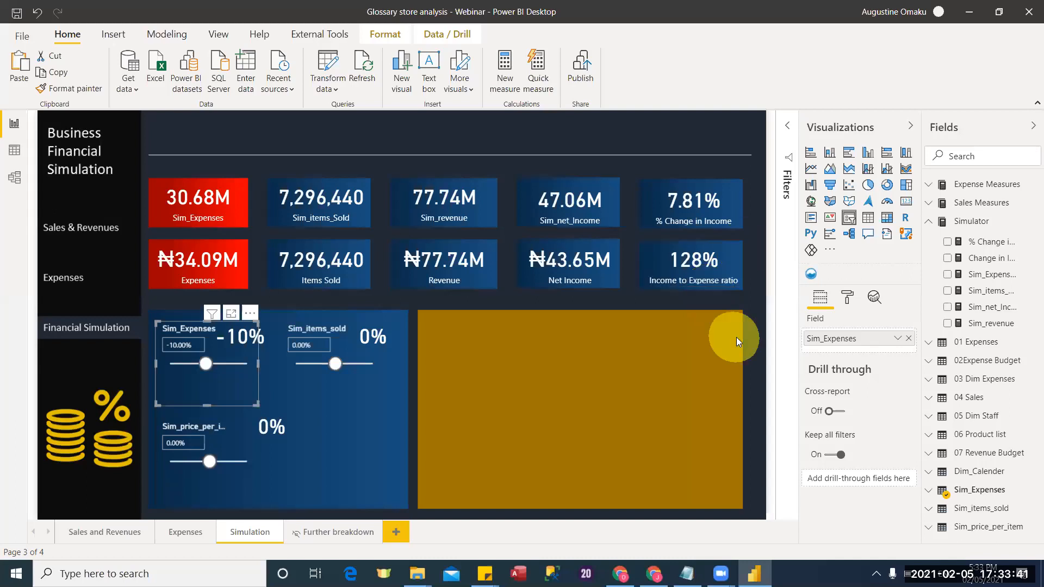
click(676, 392)
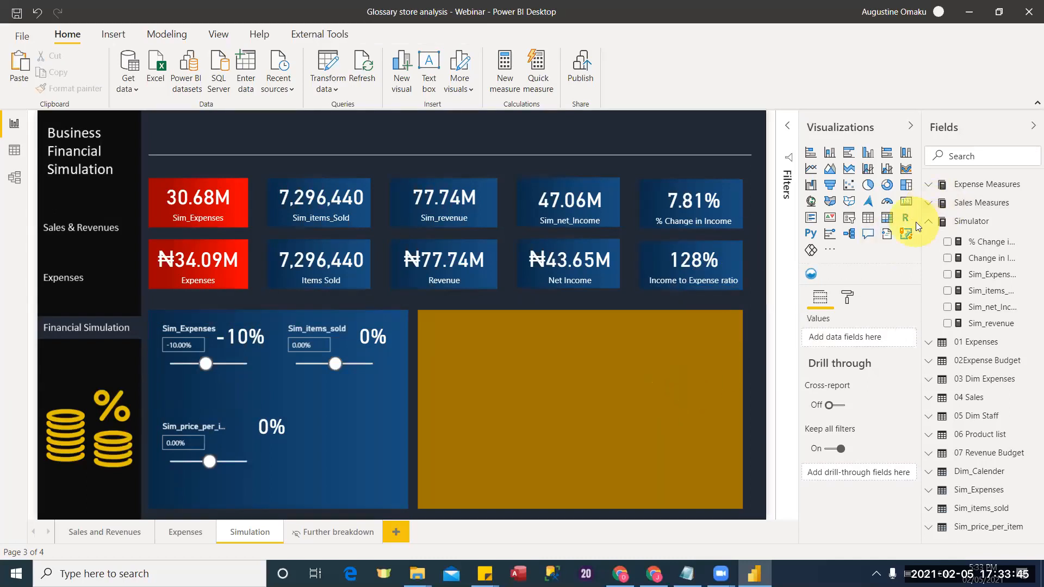
Start a new measure in the Simulator table named Net Income KPI with a SWITCH(TRUE(), expression, continuing on a second line.
click(1031, 224)
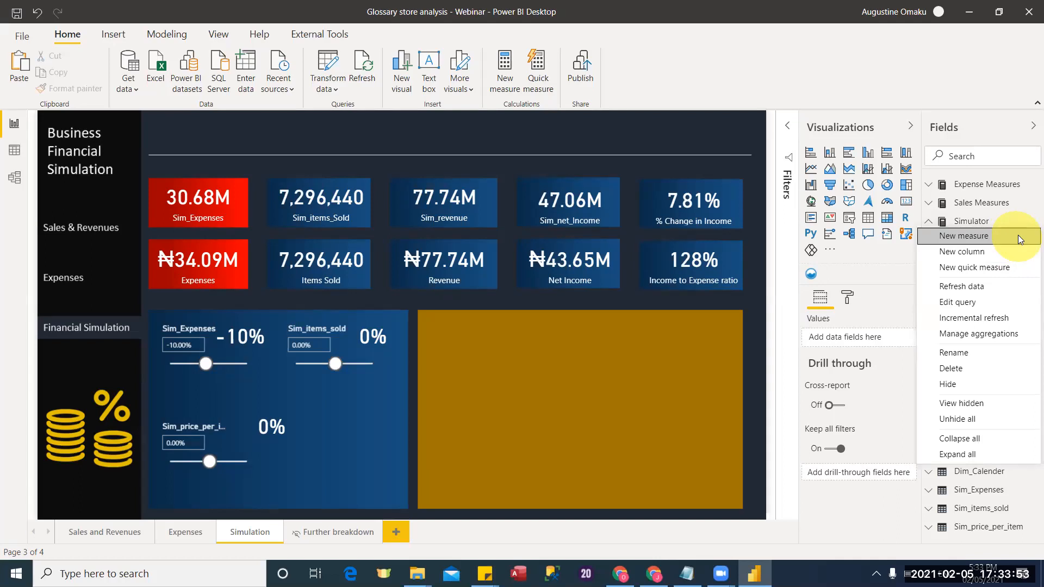
click(1020, 240)
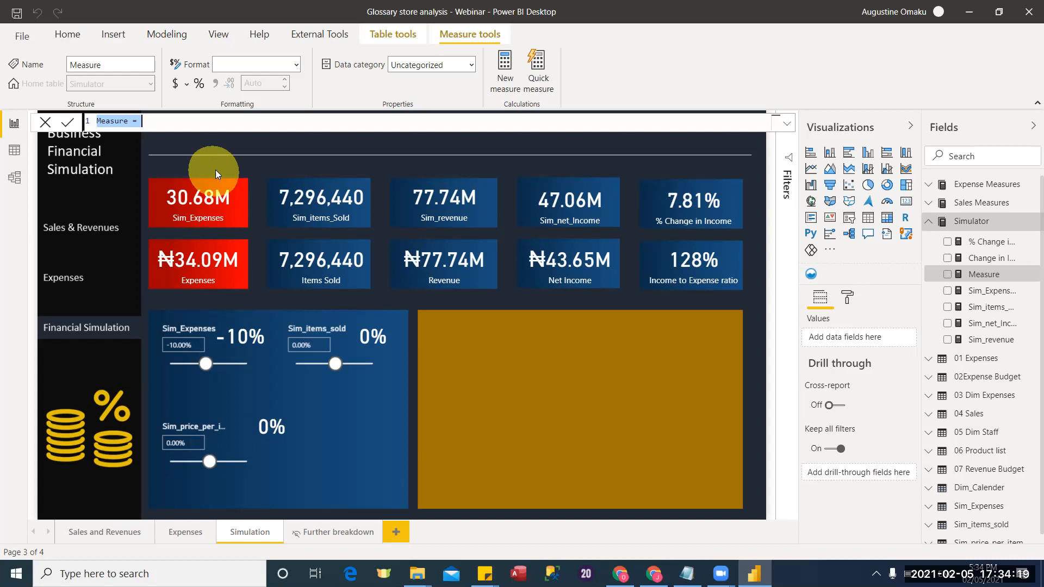
text(Net )
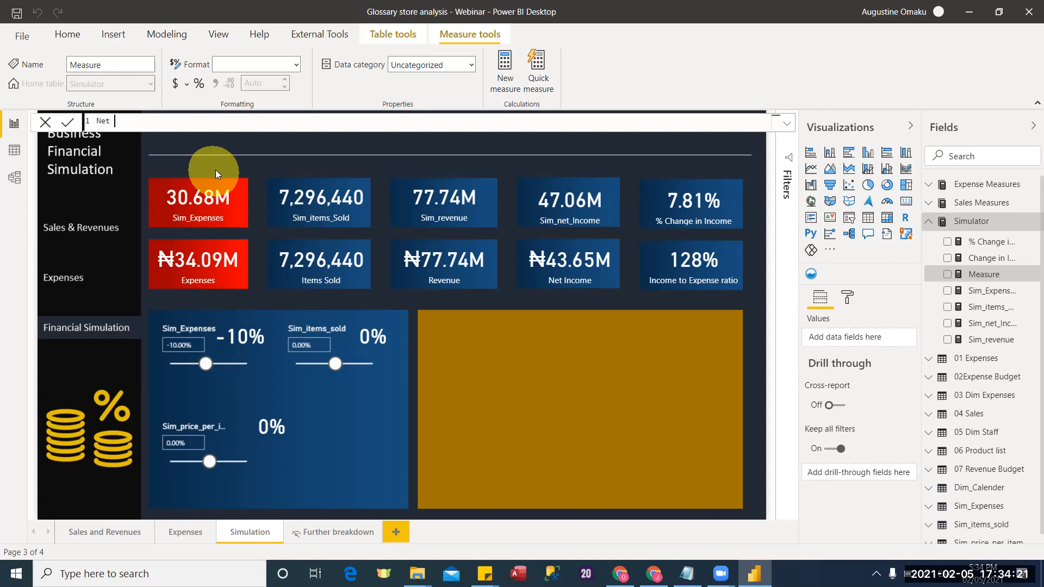
text(Income KPI = switc)
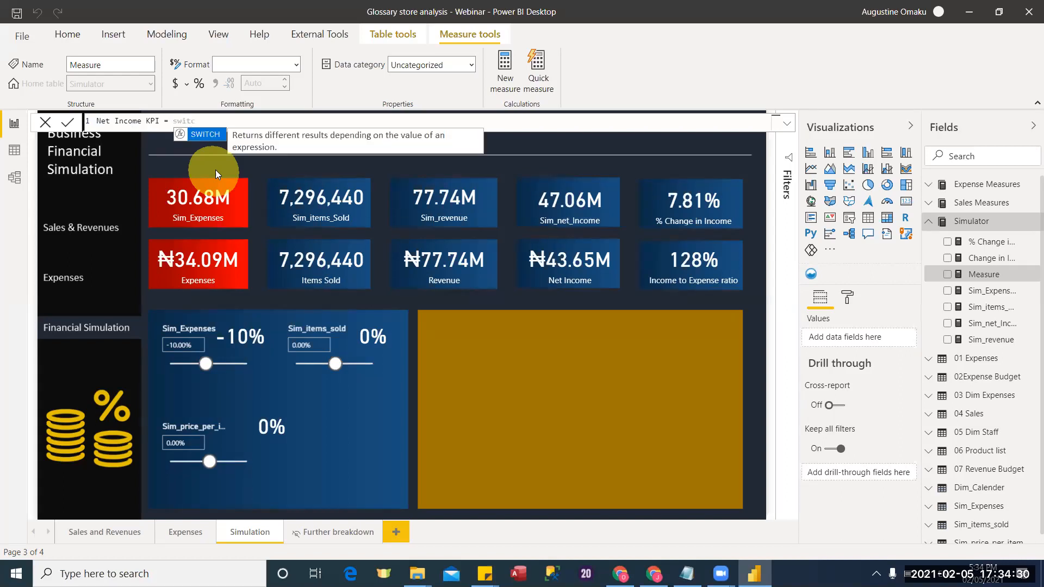
key(Tab)
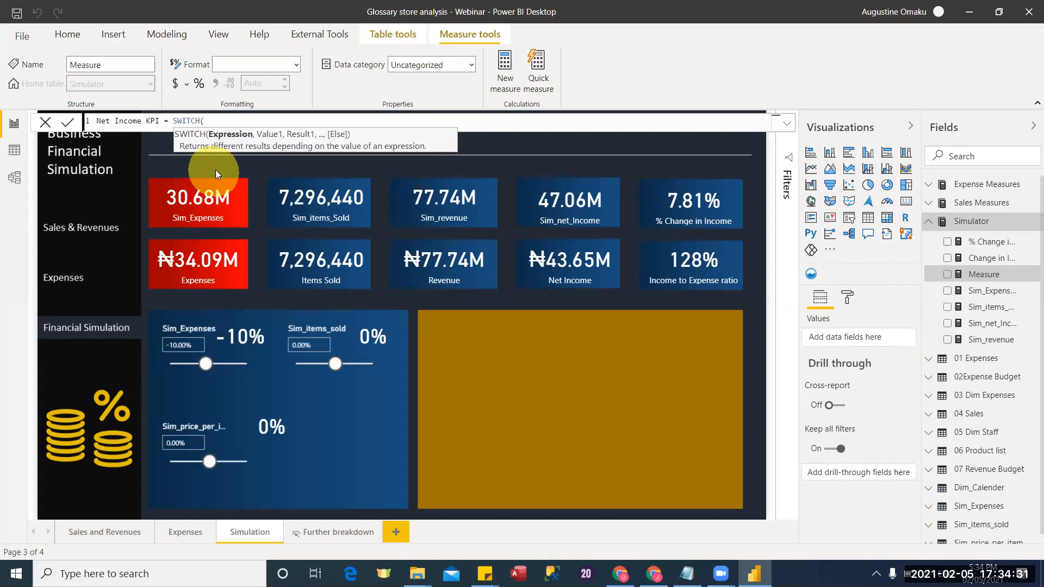
text(true)
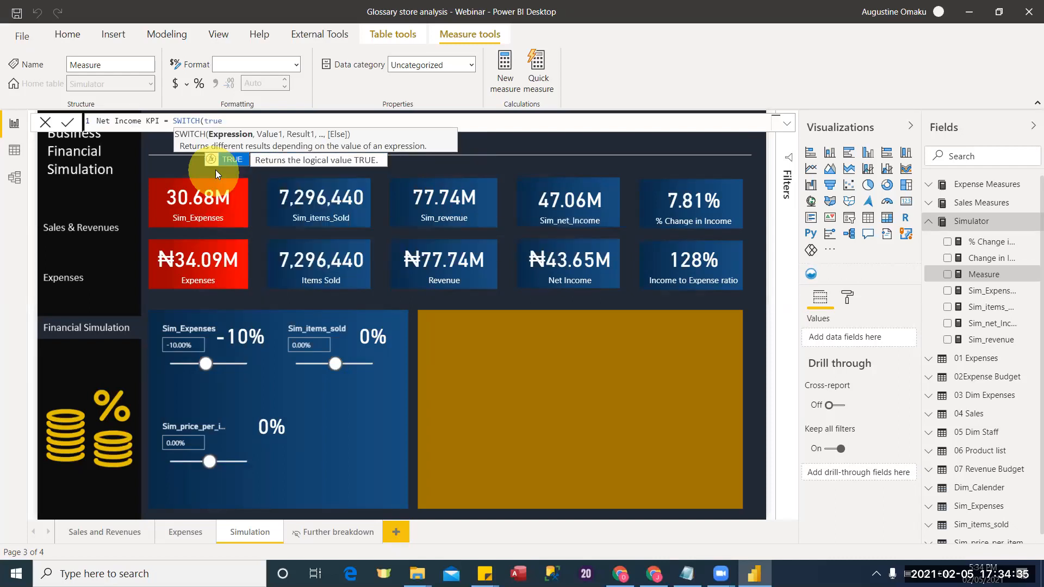
key(Tab)
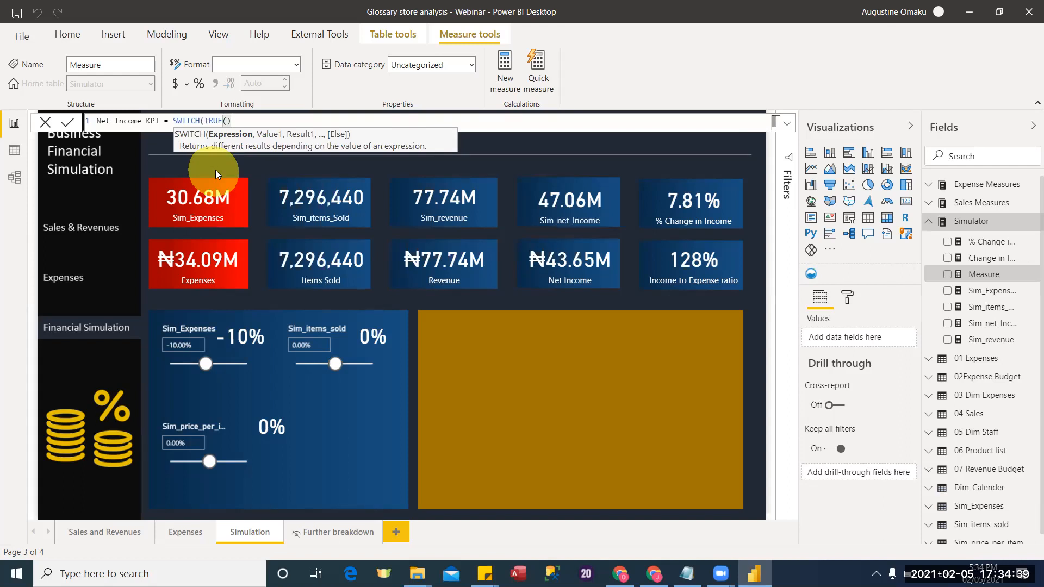
text(),)
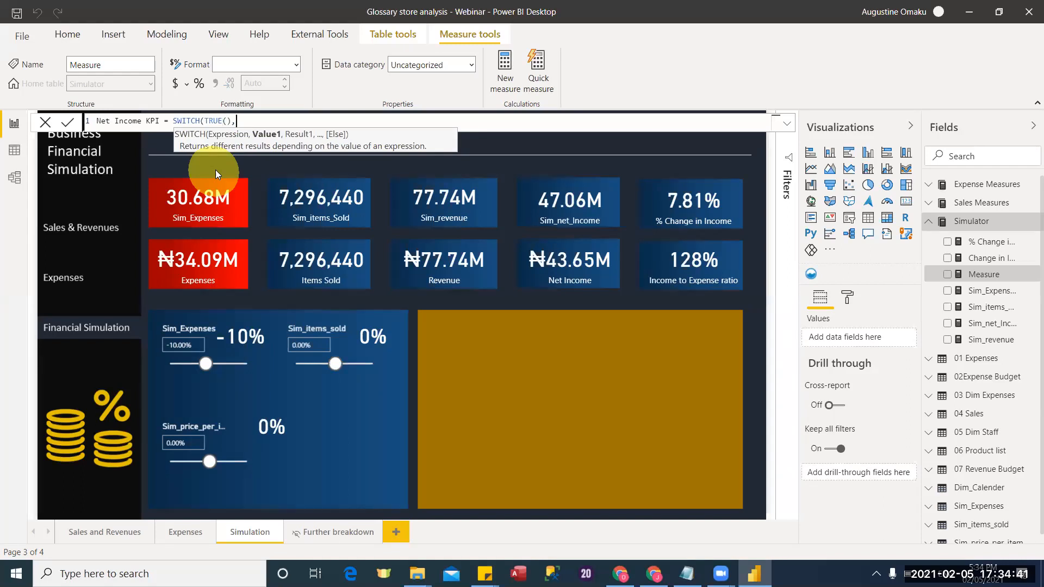
key(shift+Return)
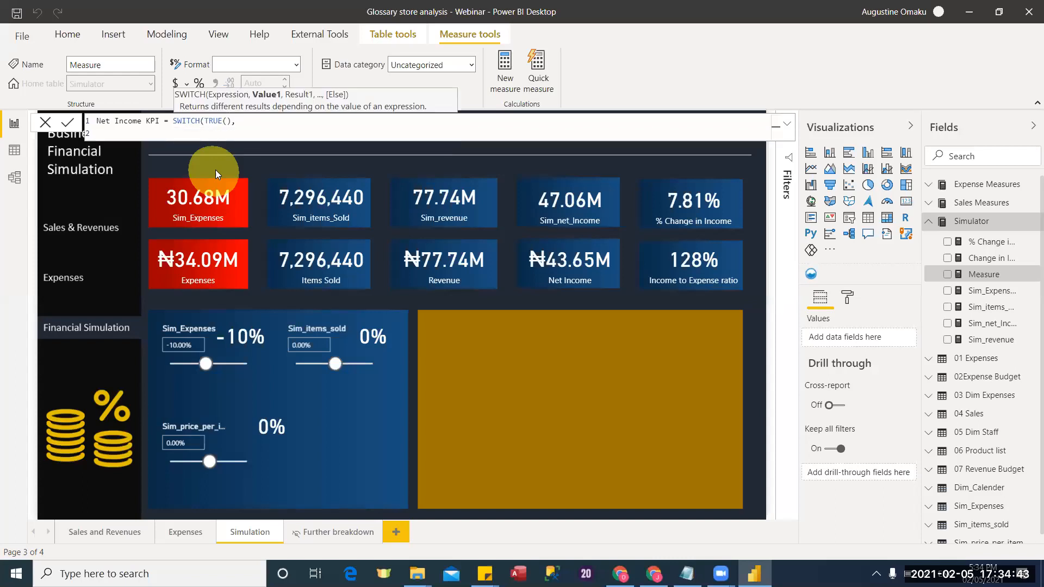
Add the first SWITCH case, [Change in Income]<0 returning a red downward-triangle emoji in quotes, followed by a comma and a new line.
key(Tab)
text([ch)
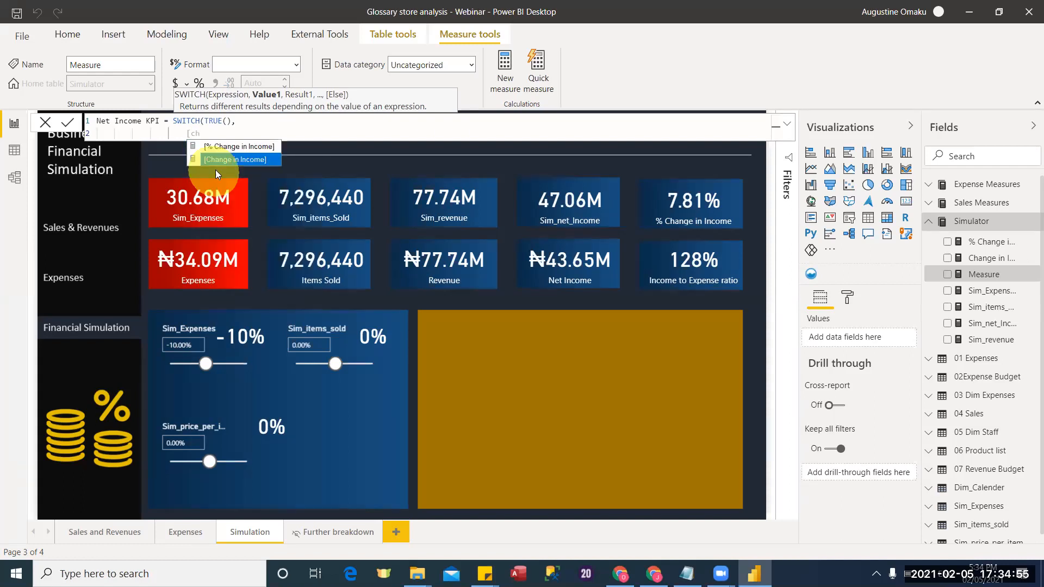
key(Tab)
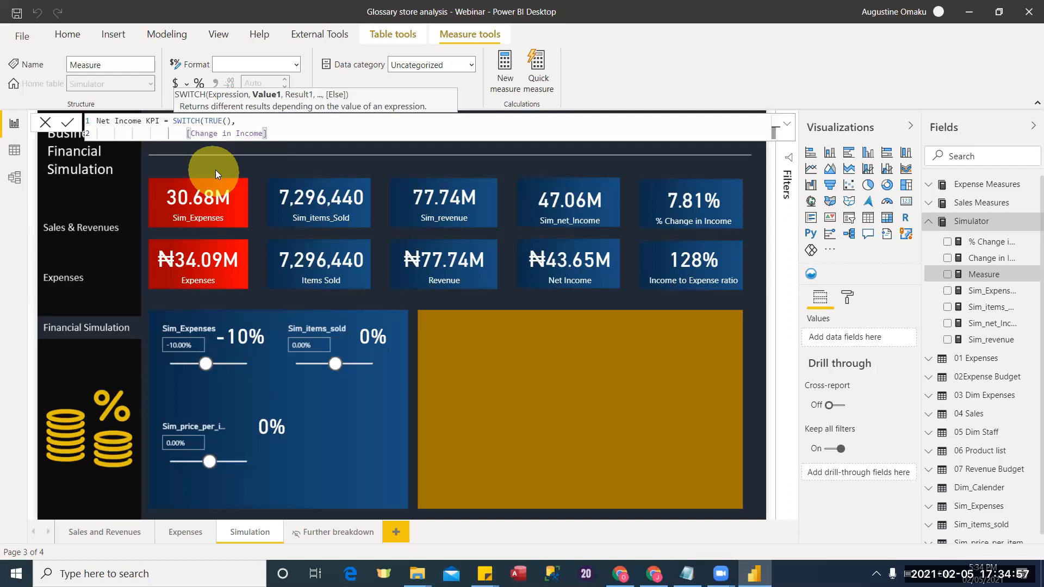
text(<0,"")
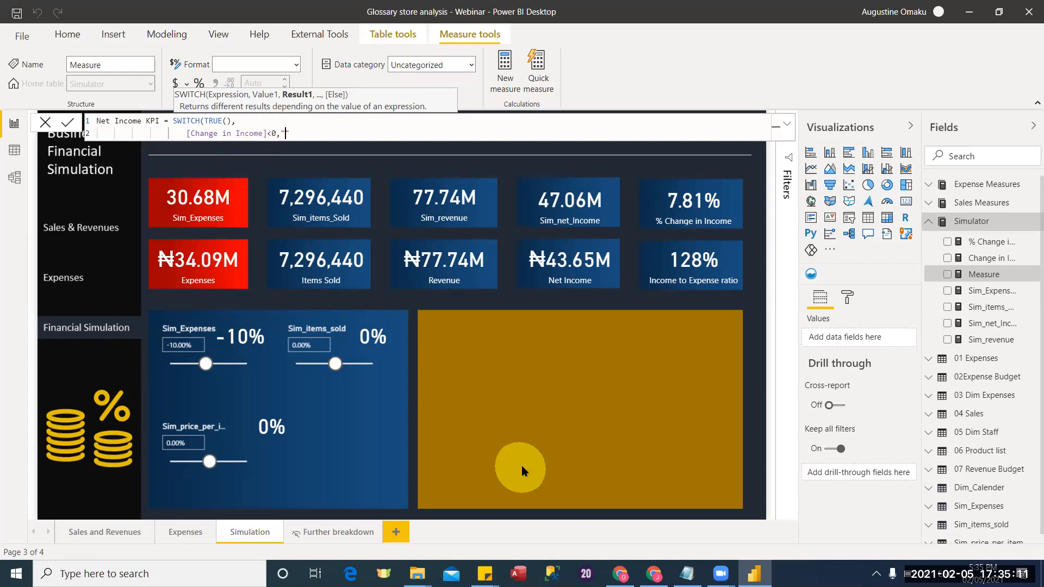
key(super+period)
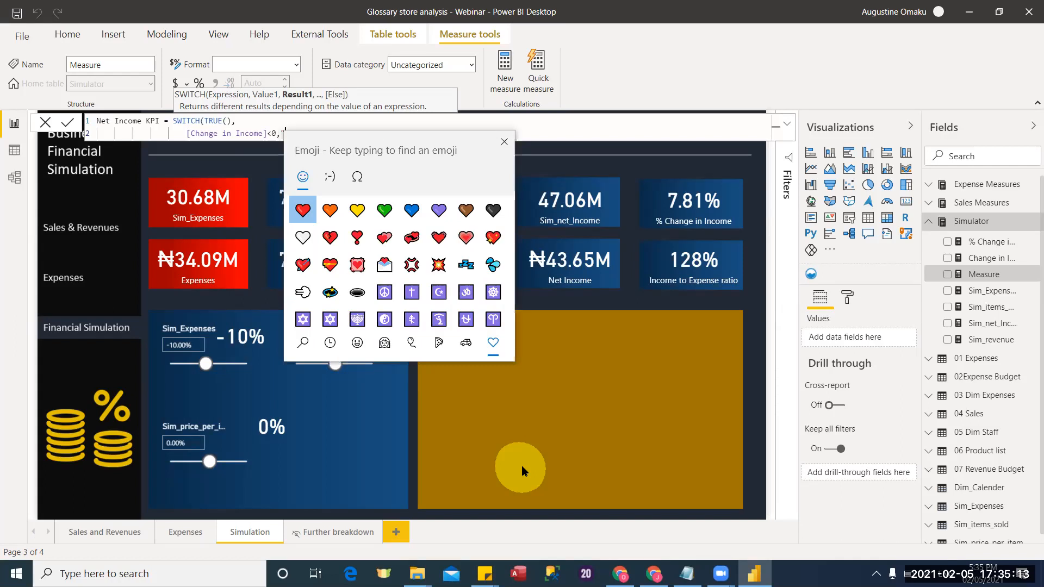
scroll(427, 269, down, 5)
scroll(427, 269, down, 4)
scroll(427, 269, down, 5)
scroll(427, 282, up, 2)
scroll(427, 282, down, 2)
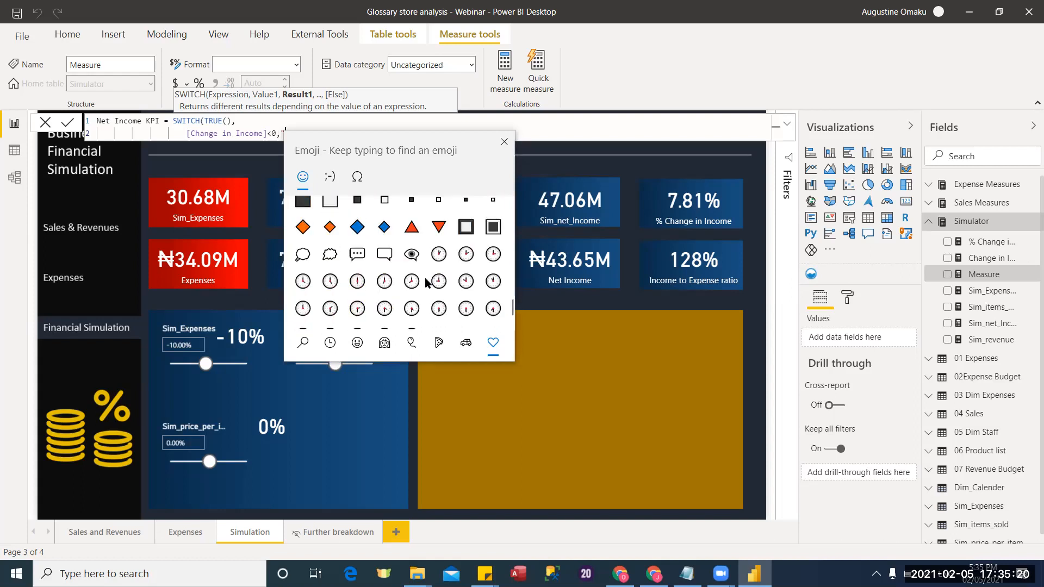
click(439, 228)
click(312, 123)
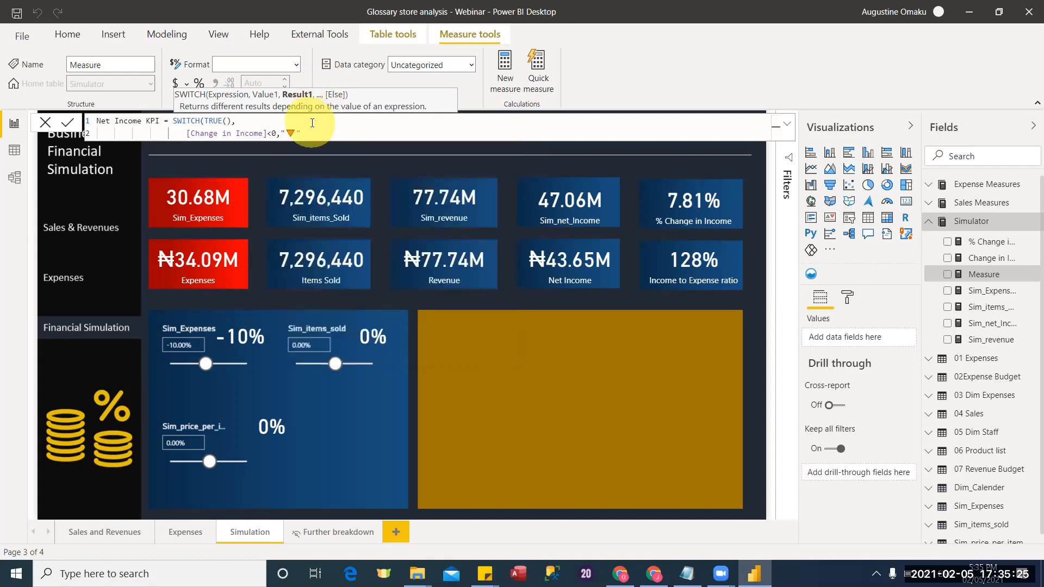
click(342, 128)
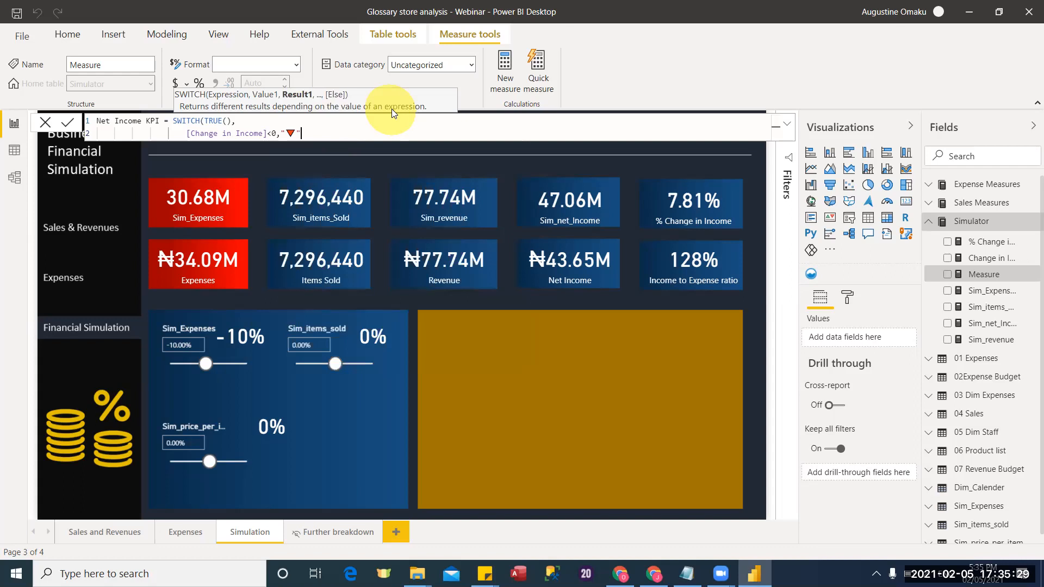
text(,)
key(shift+Return)
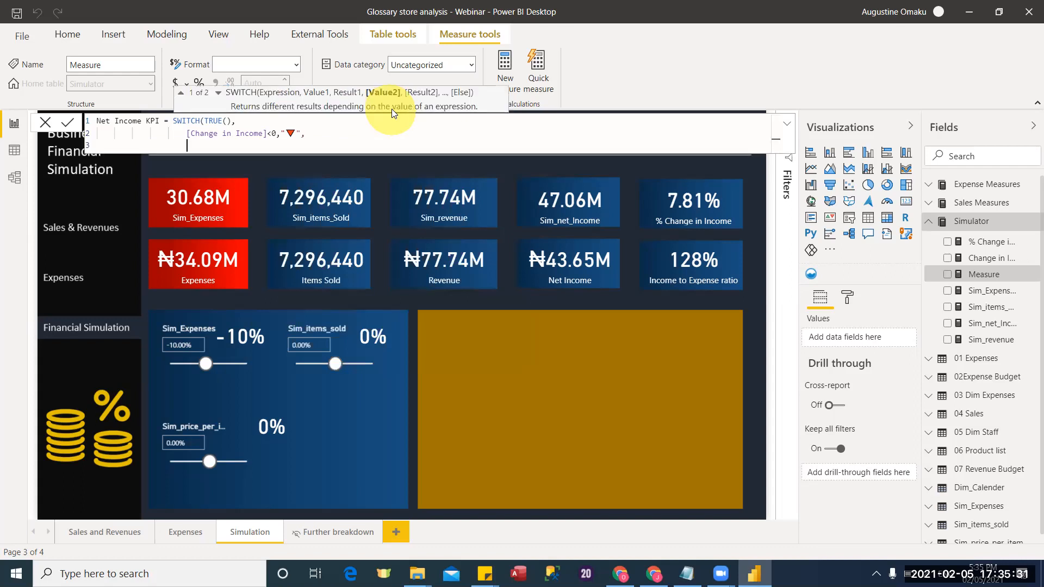
Add the second SWITCH condition, [Change in Income] > 0, followed by a comma and an empty pair of quotes for its result.
text([ca)
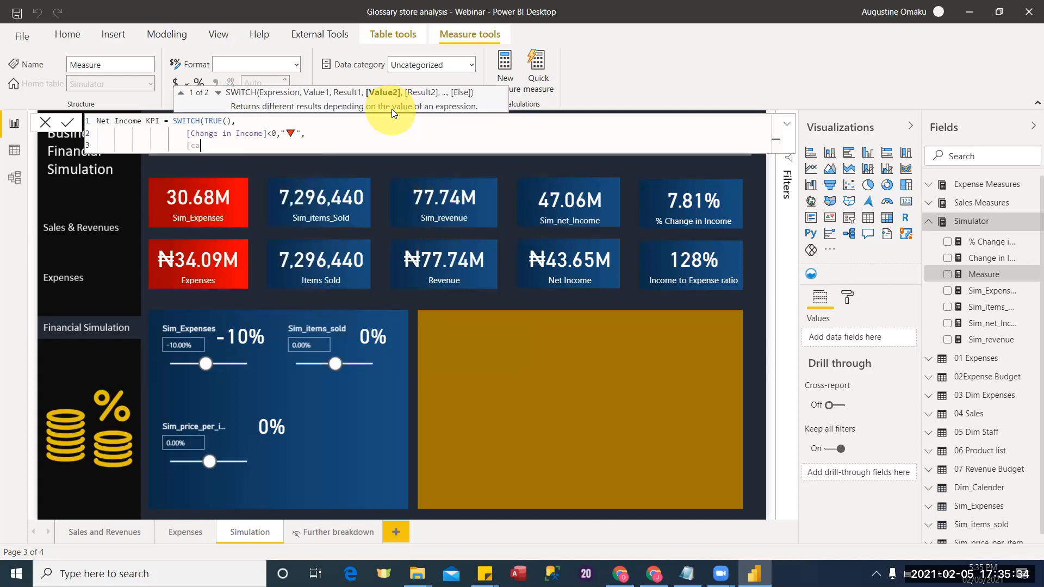
key(BackSpace)
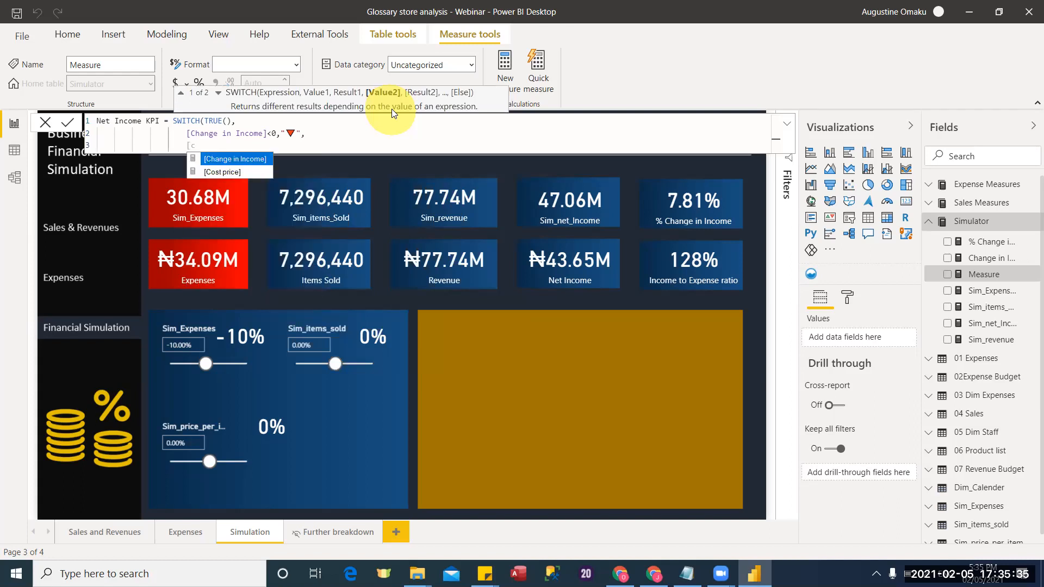
key(Tab)
text(>)
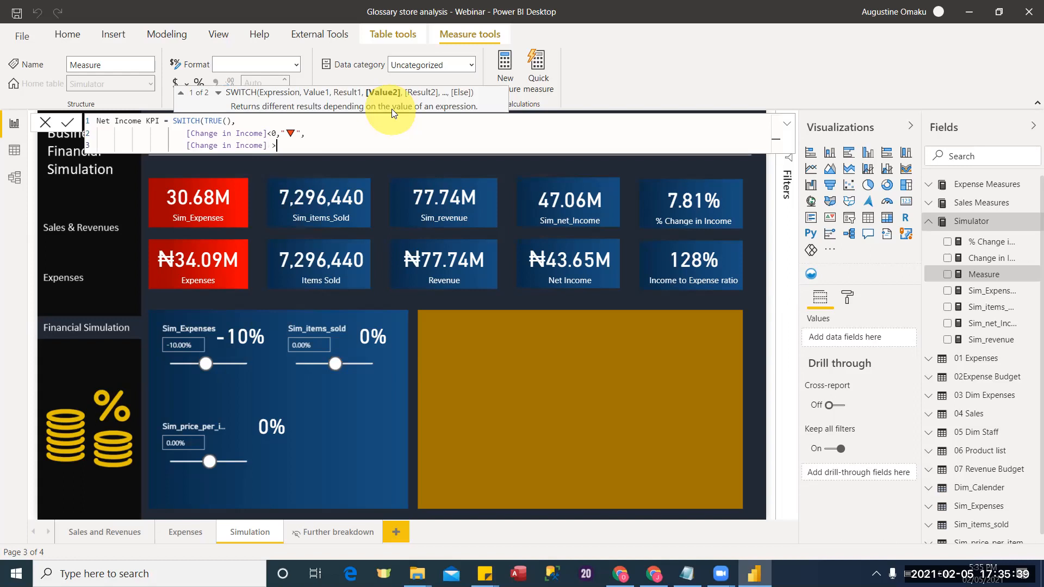
text( 0 )
text(,")
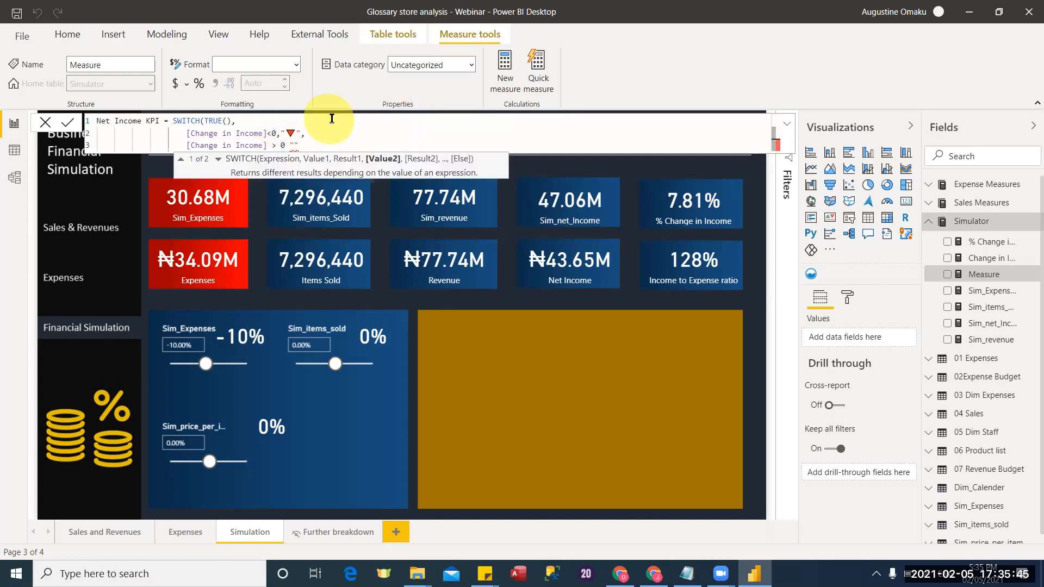
text(,)
key(Right)
key(Right)
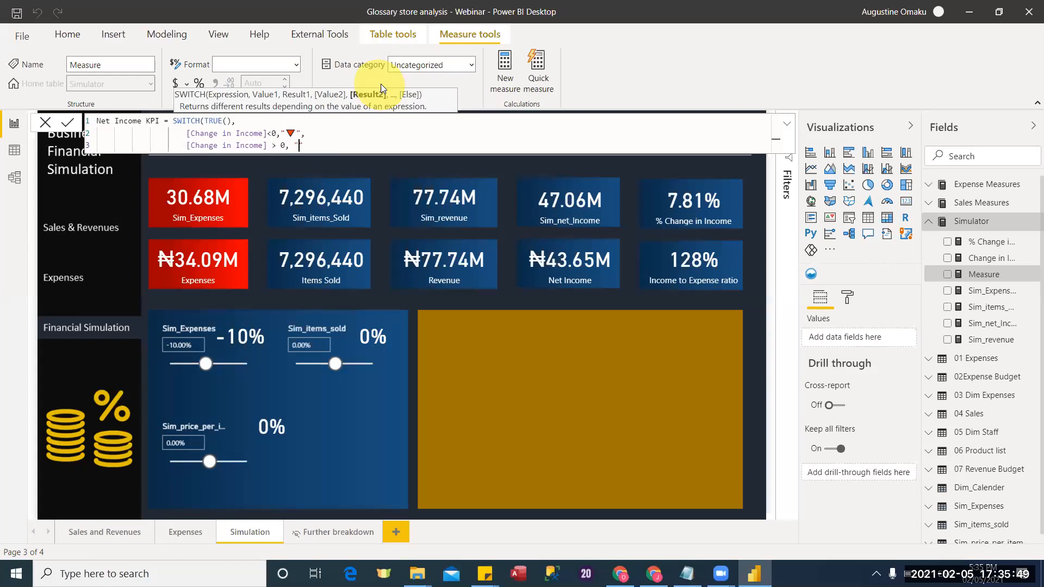
Insert the green check mark button emoji between the quotes as the second case's result, removing the other two emojis inserted before it.
key(super+period)
scroll(449, 242, down, 10)
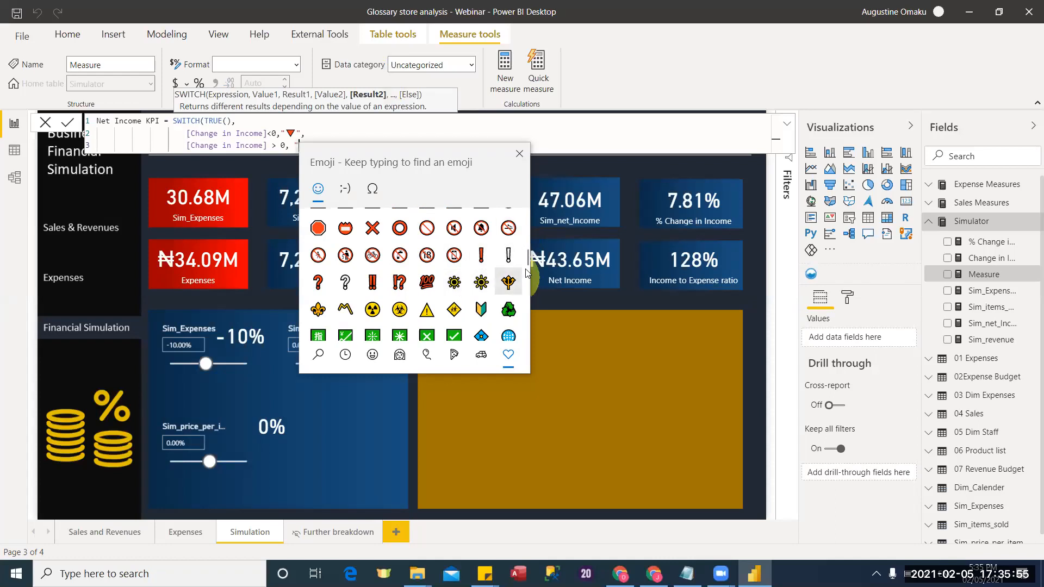
drag(527, 258, 520, 302)
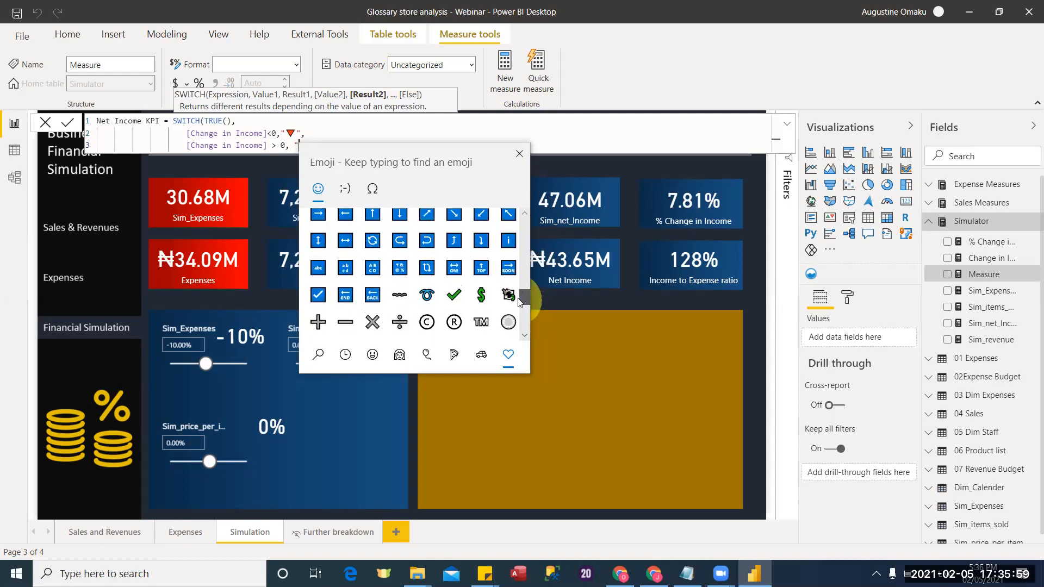
click(516, 297)
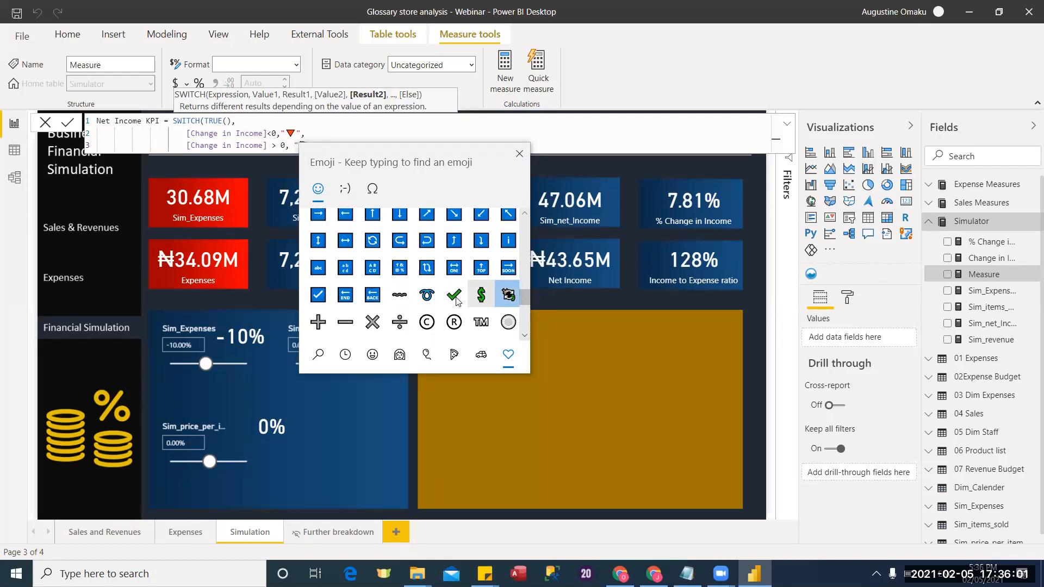
click(457, 301)
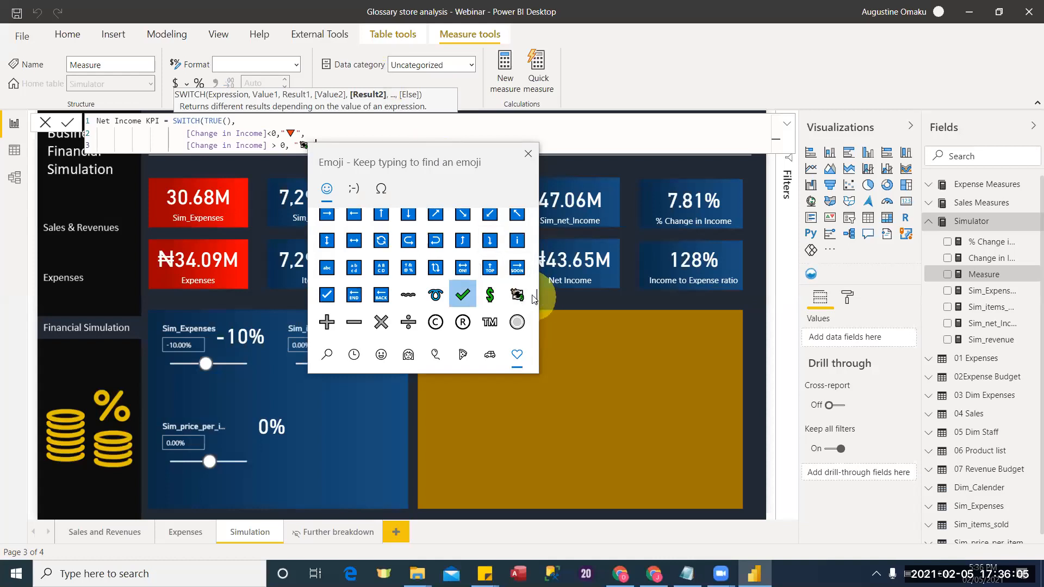
drag(533, 304, 526, 260)
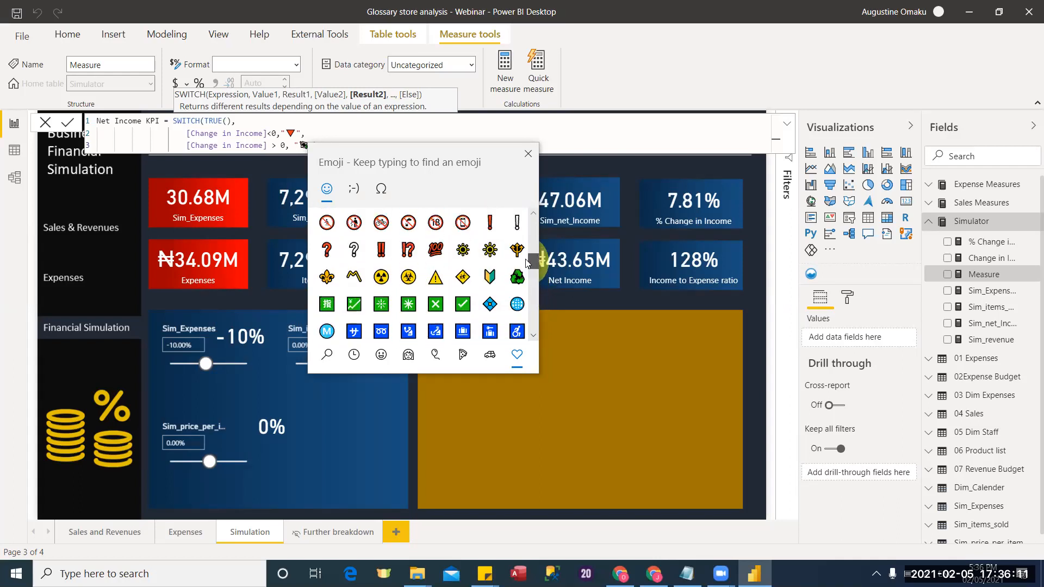
click(463, 305)
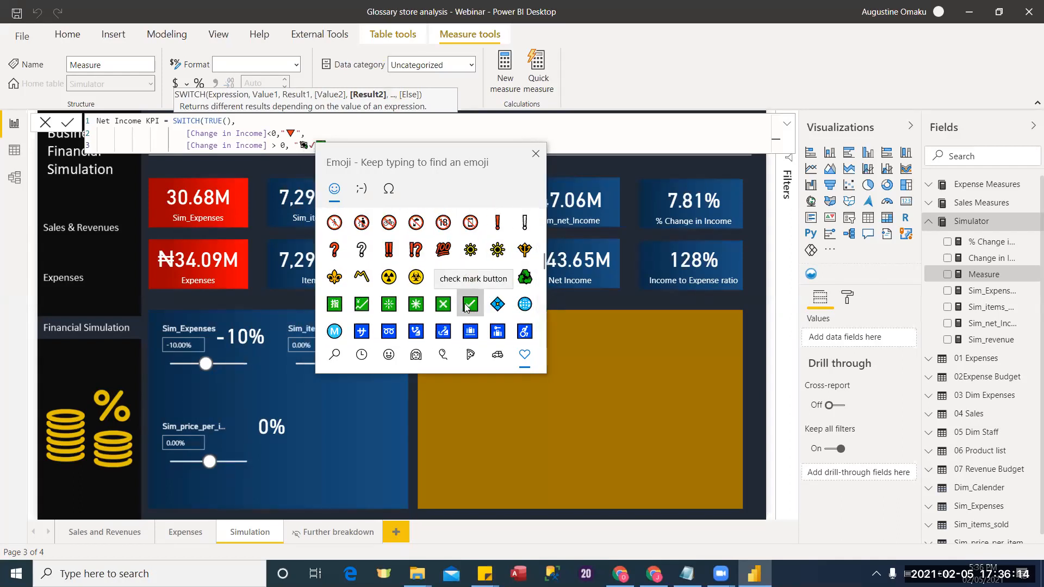
click(535, 154)
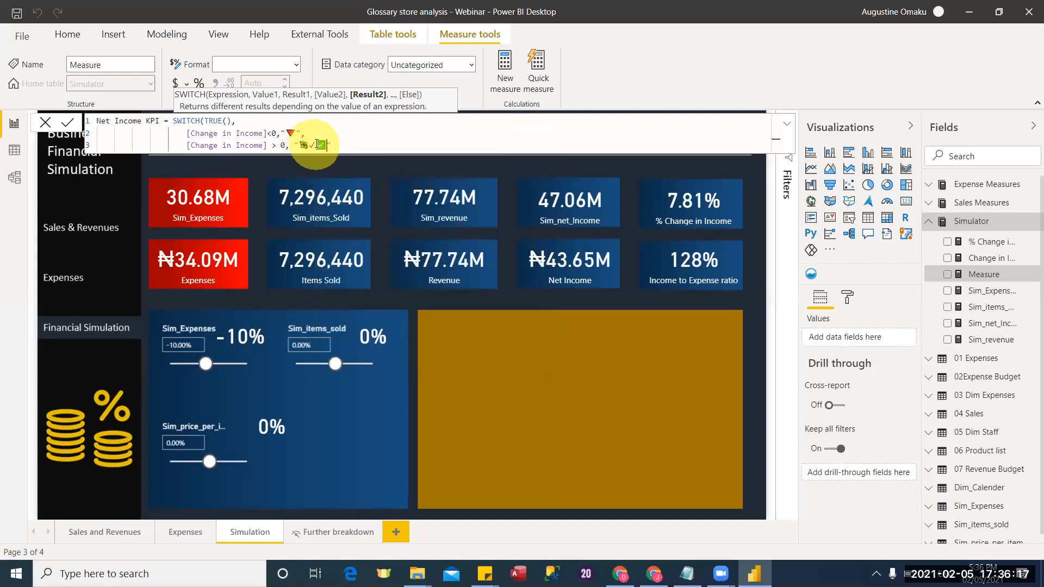
key(BackSpace)
key(BackSpace)
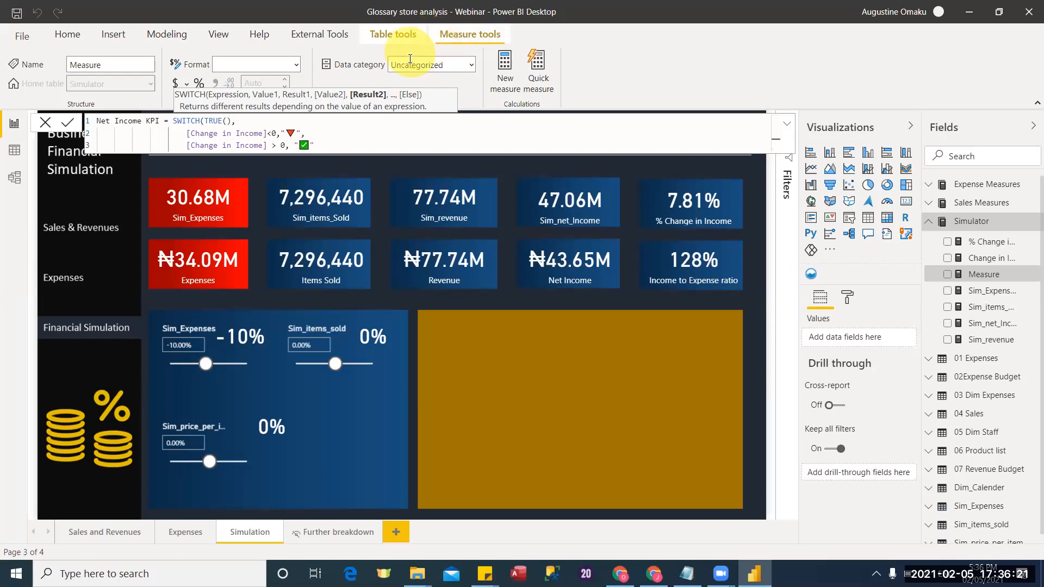
click(351, 142)
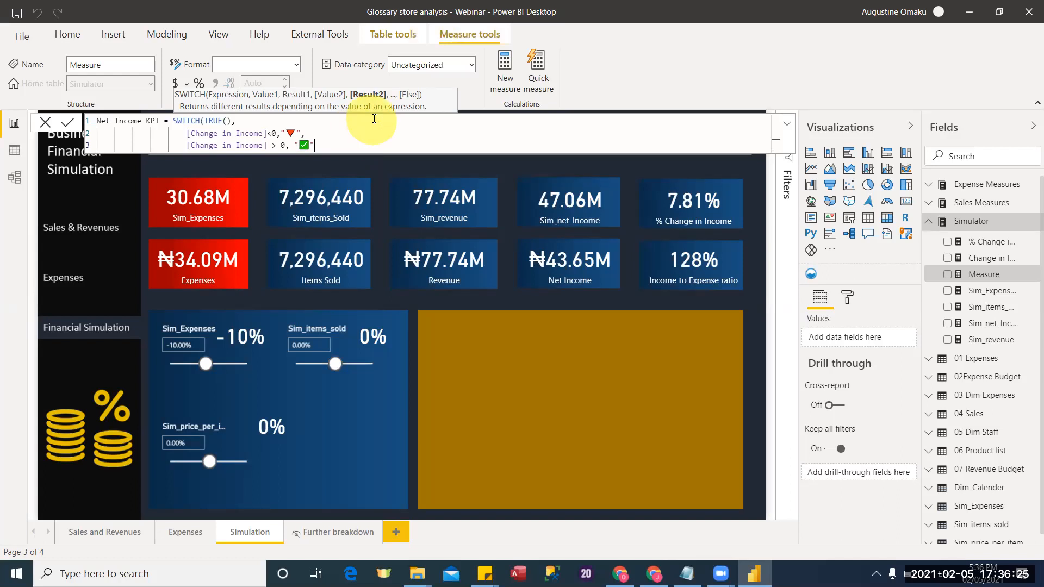
Add a quoted minus sign emoji on a new line as the SWITCH's default result, close the function and commit the measure.
text(,)
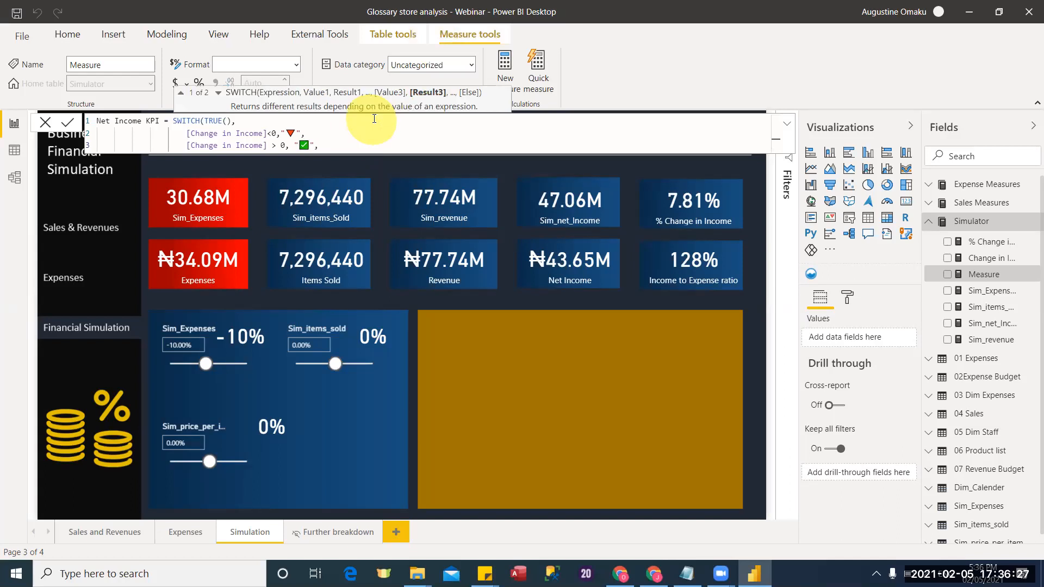
key(shift+Return)
text("")
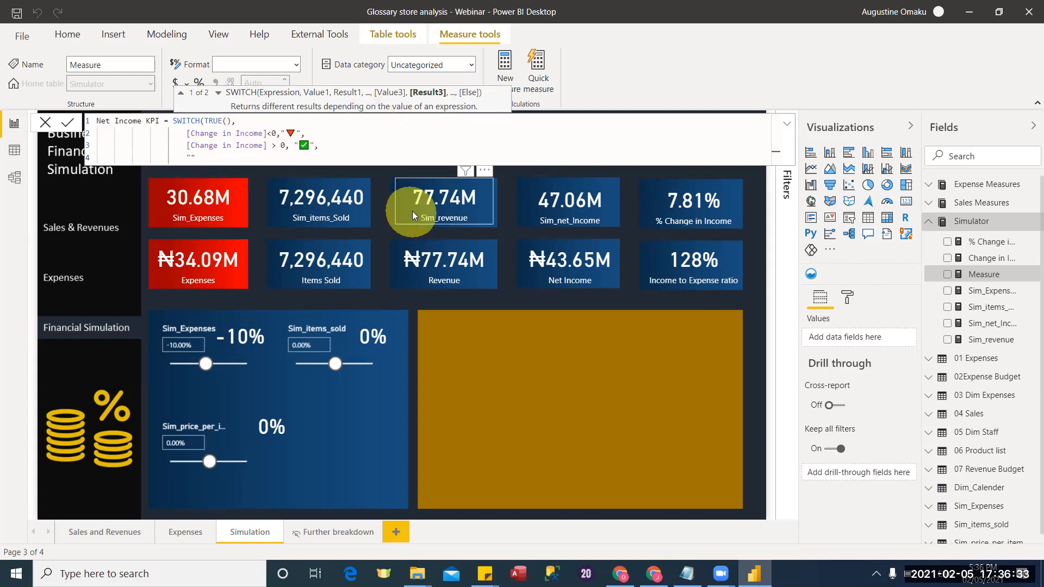
key(super+period)
scroll(345, 286, down, 10)
scroll(341, 277, up, 2)
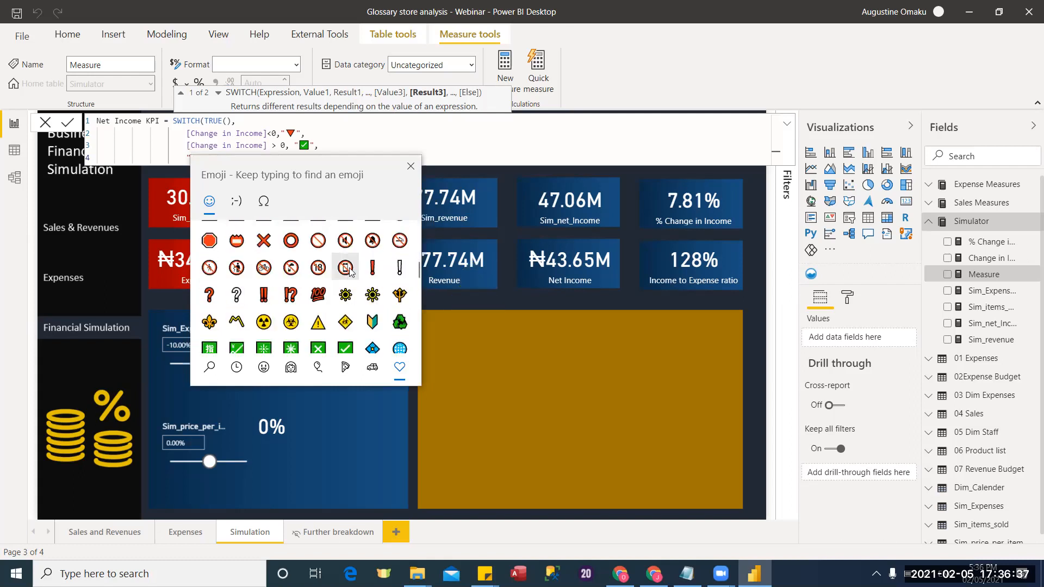
scroll(341, 292, down, 2)
scroll(341, 291, down, 5)
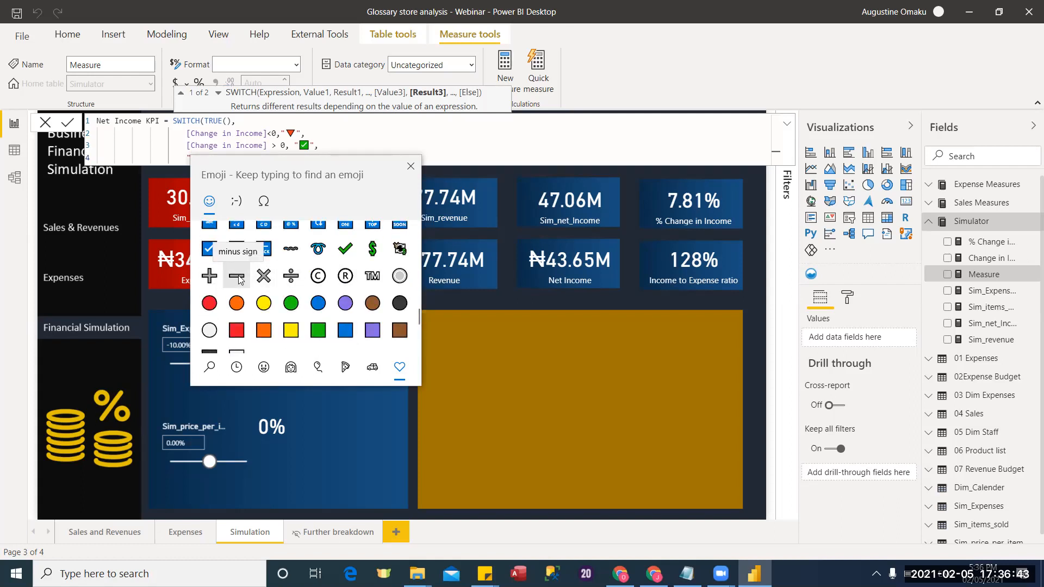
click(237, 276)
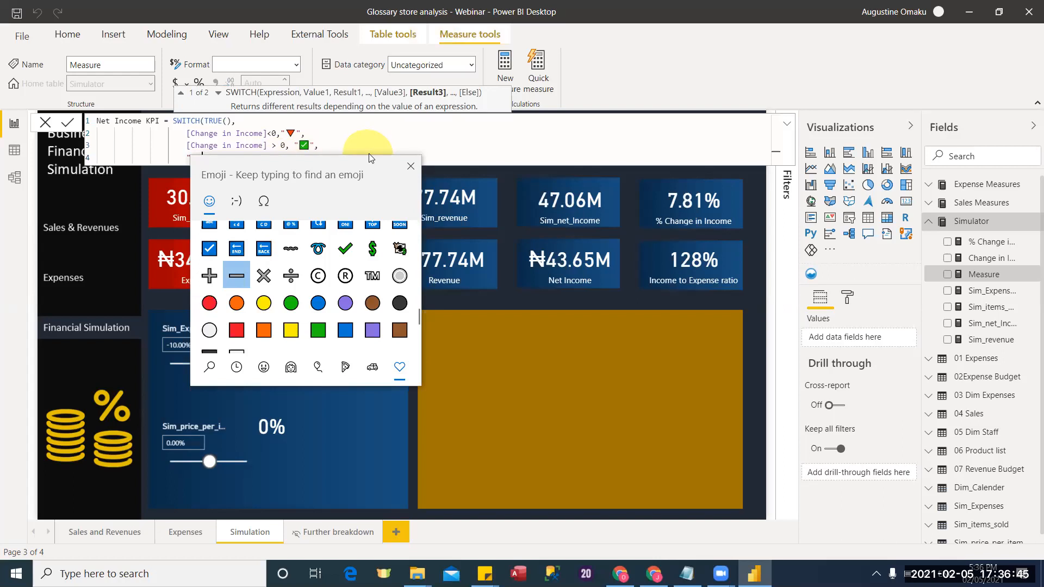
click(367, 153)
text(")
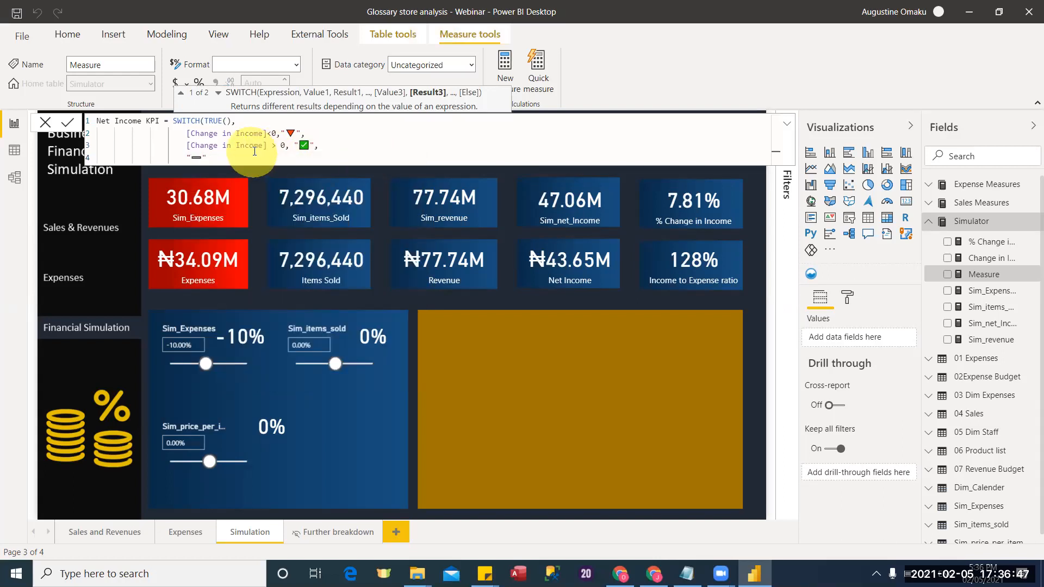
text())
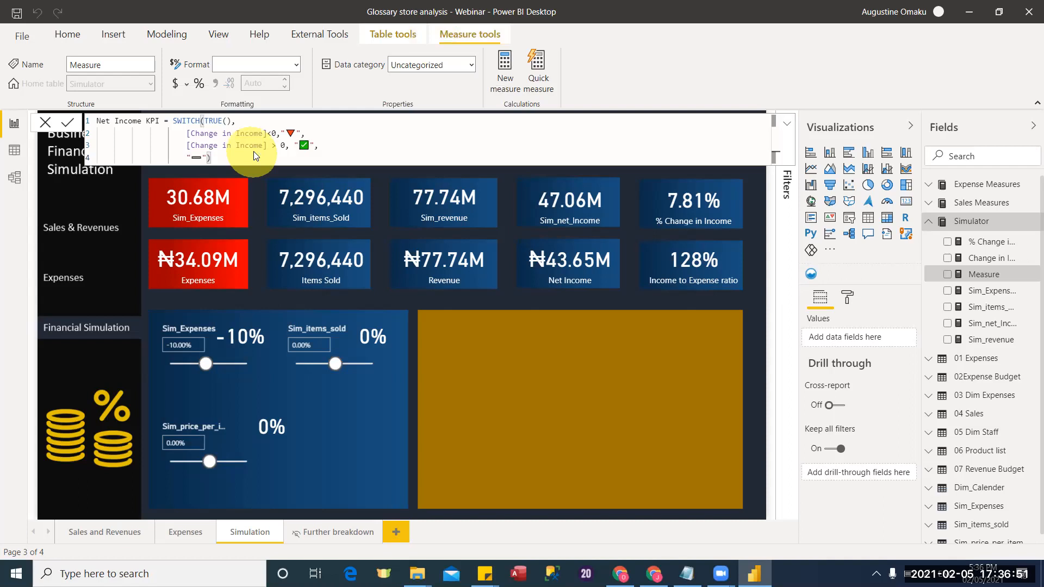
key(Return)
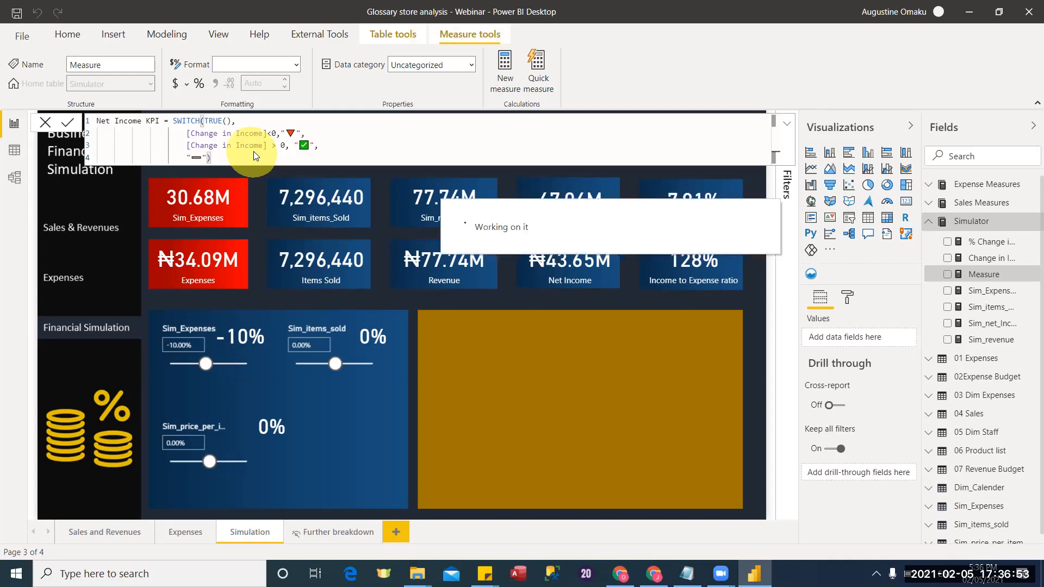